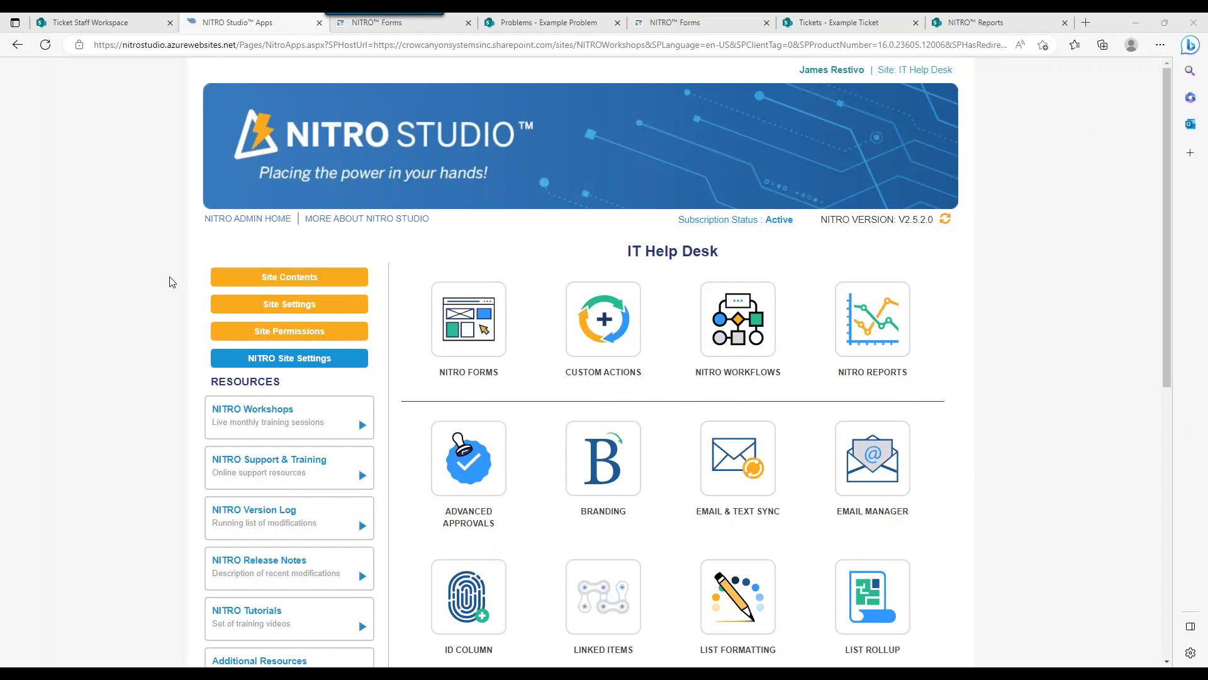
- From the Ticket Staff Workspace site, open the full site settings and launch Crow Canyon NITRO Apps
{"action": "mouse_move", "coordinate": [903, 450]}
{"action": "left_click", "coordinate": [84, 23]}
{"action": "left_click", "coordinate": [1158, 72]}
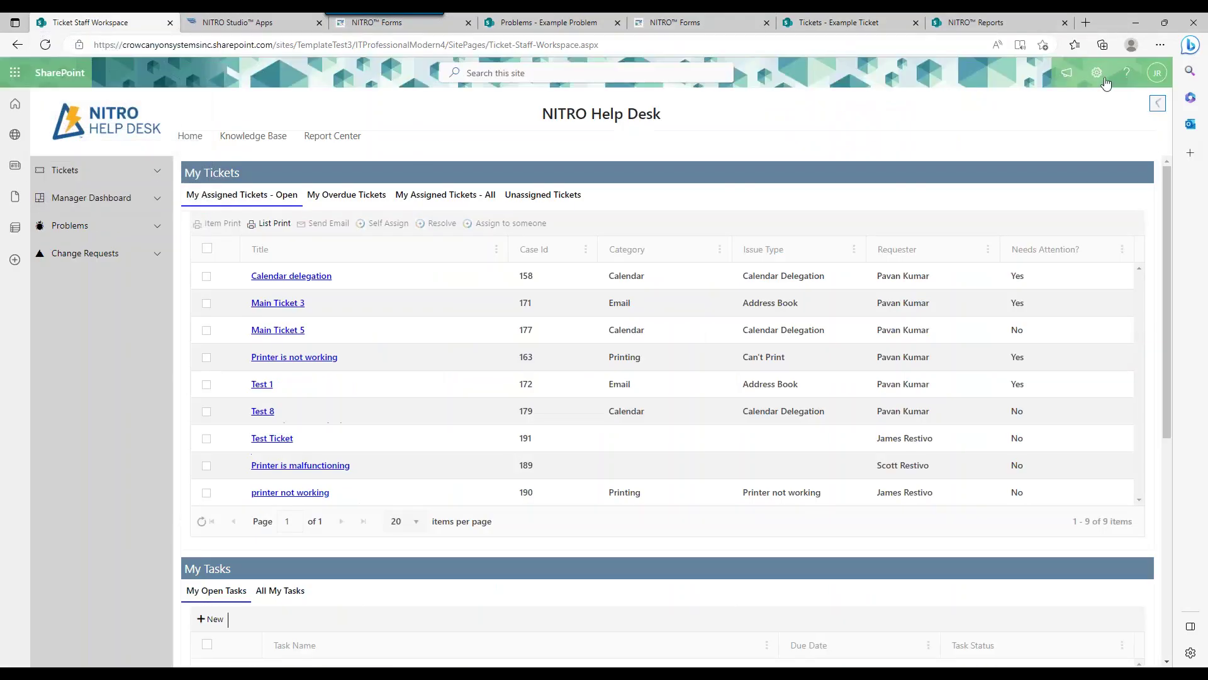
{"action": "left_click", "coordinate": [1097, 72]}
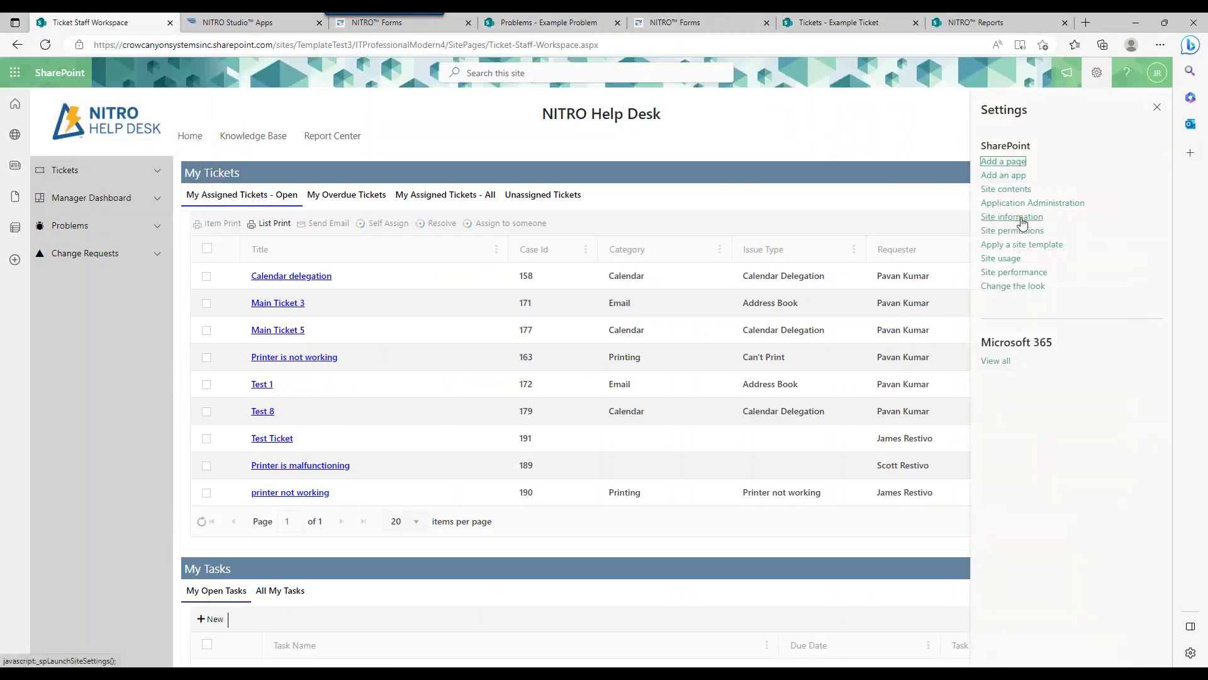
{"action": "left_click", "coordinate": [1021, 218]}
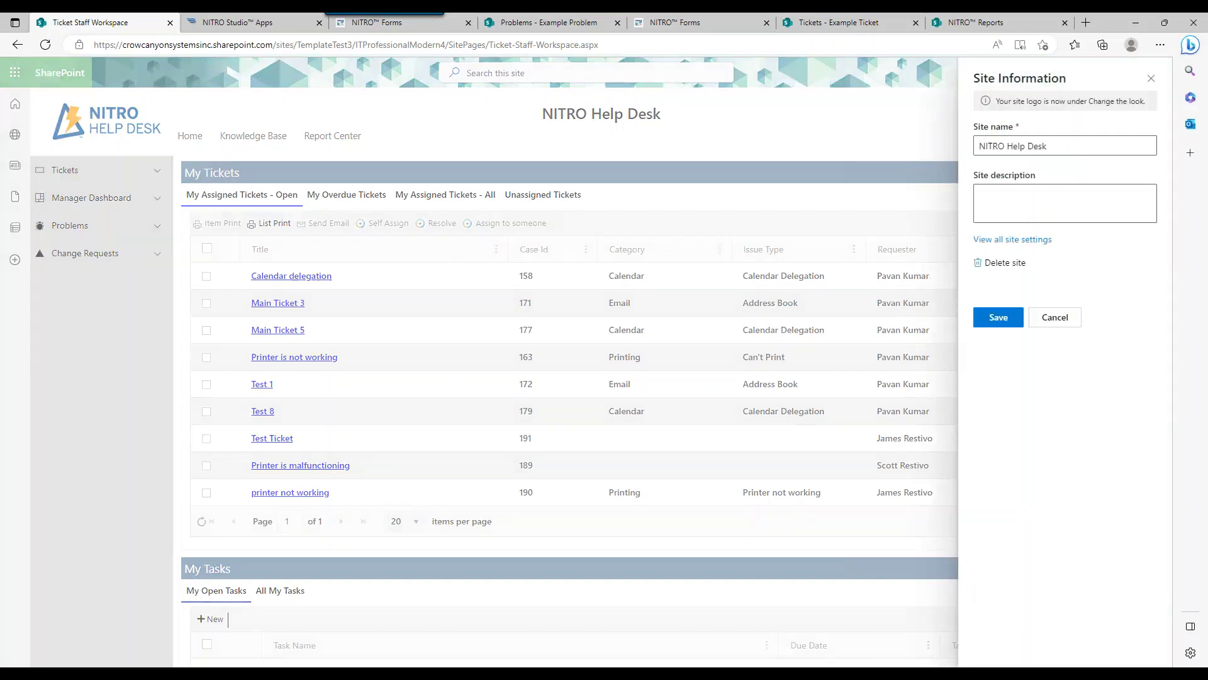
{"action": "left_click", "coordinate": [1025, 240]}
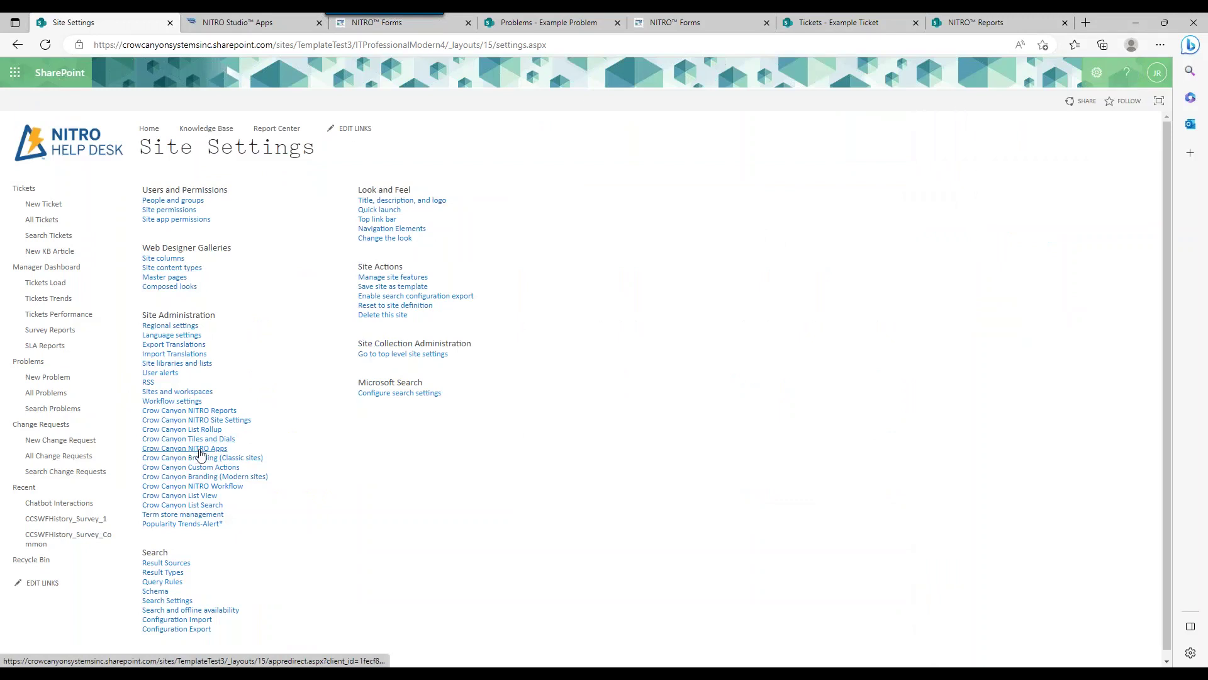
{"action": "left_click", "coordinate": [201, 454]}
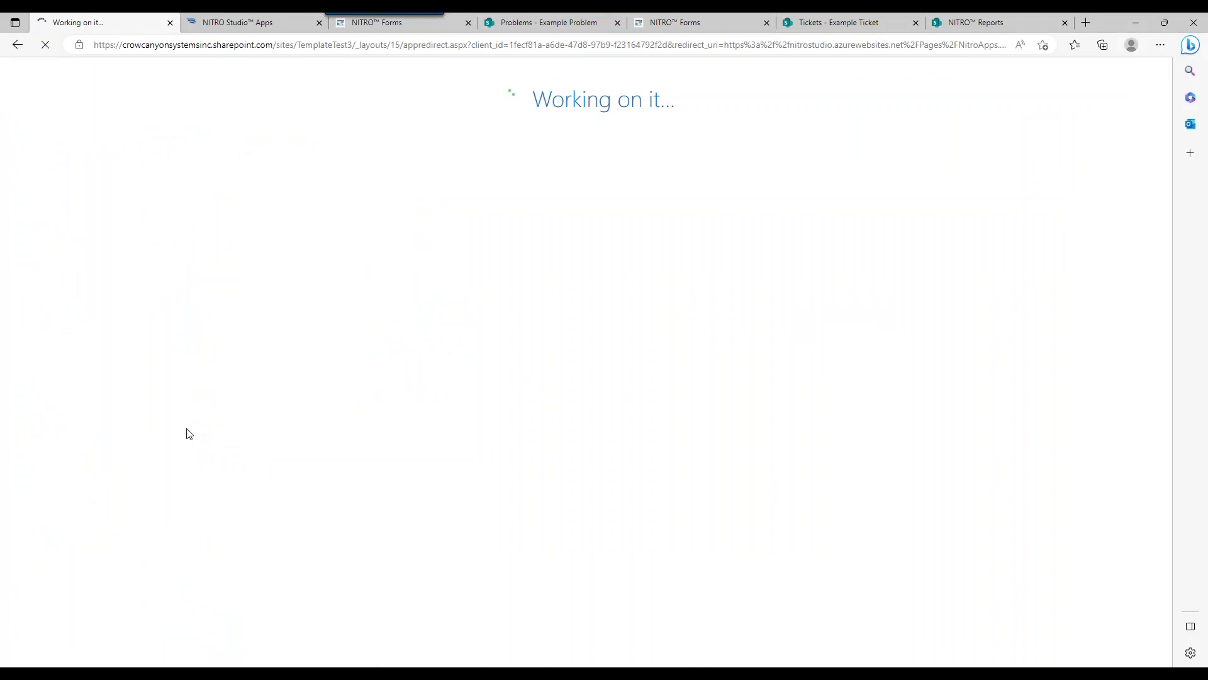
- Return to the IT Help Desk NITRO Studio page and examine its NITRO version and subscription status
{"action": "left_click", "coordinate": [263, 26]}
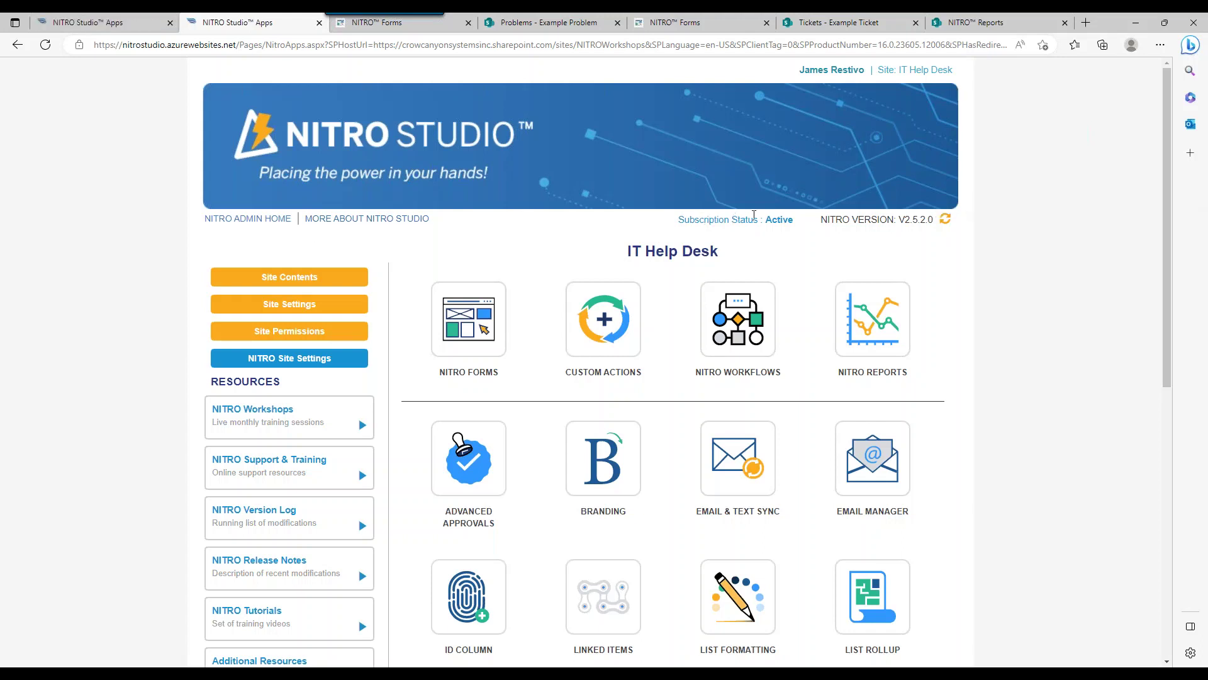
{"action": "left_click_drag", "start_coordinate": [822, 216], "coordinate": [927, 219]}
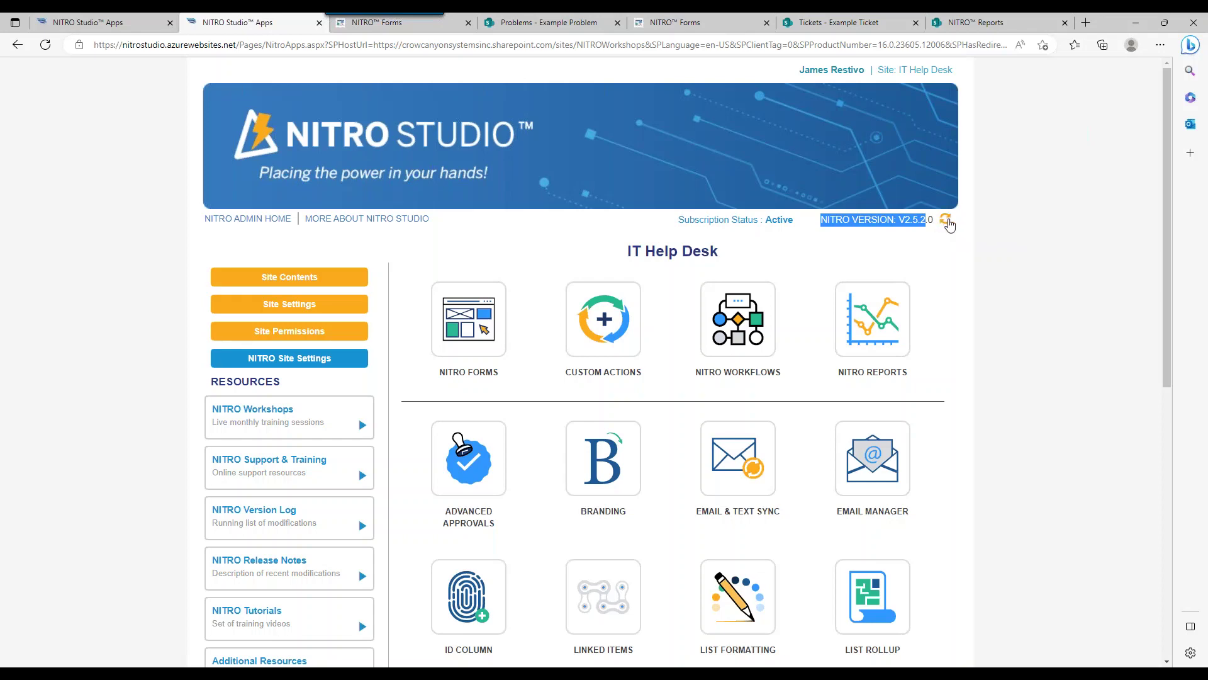
{"action": "left_click", "coordinate": [997, 225]}
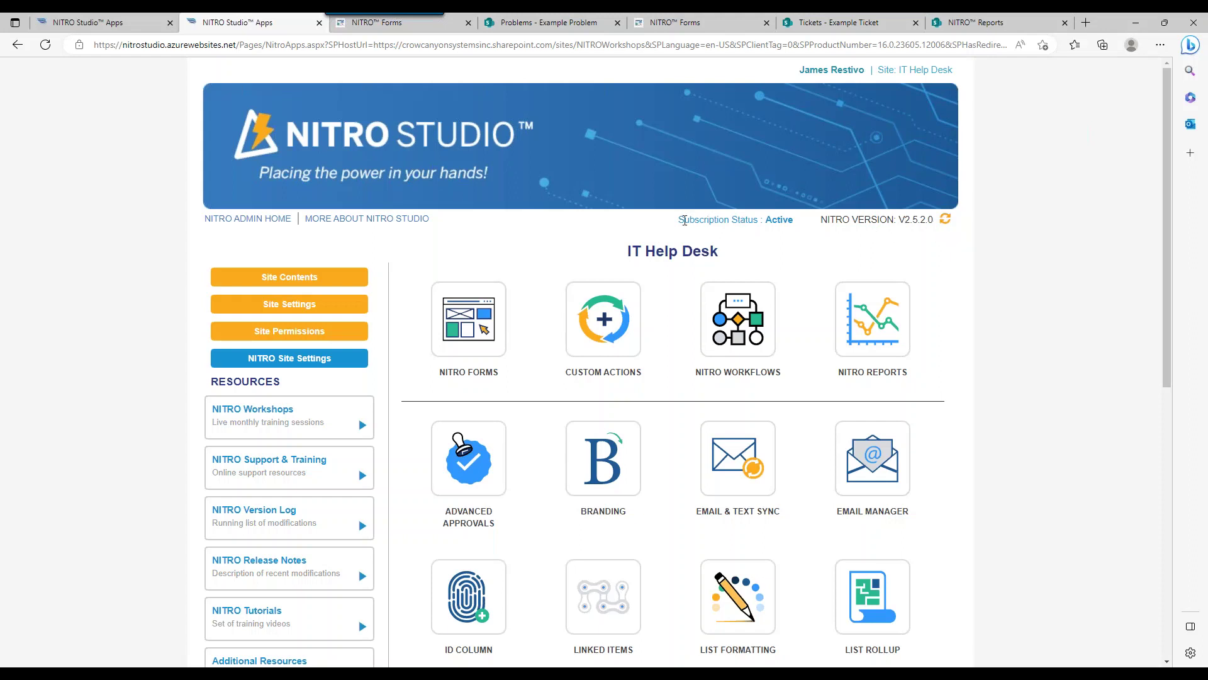
{"action": "left_click_drag", "start_coordinate": [678, 219], "coordinate": [803, 223]}
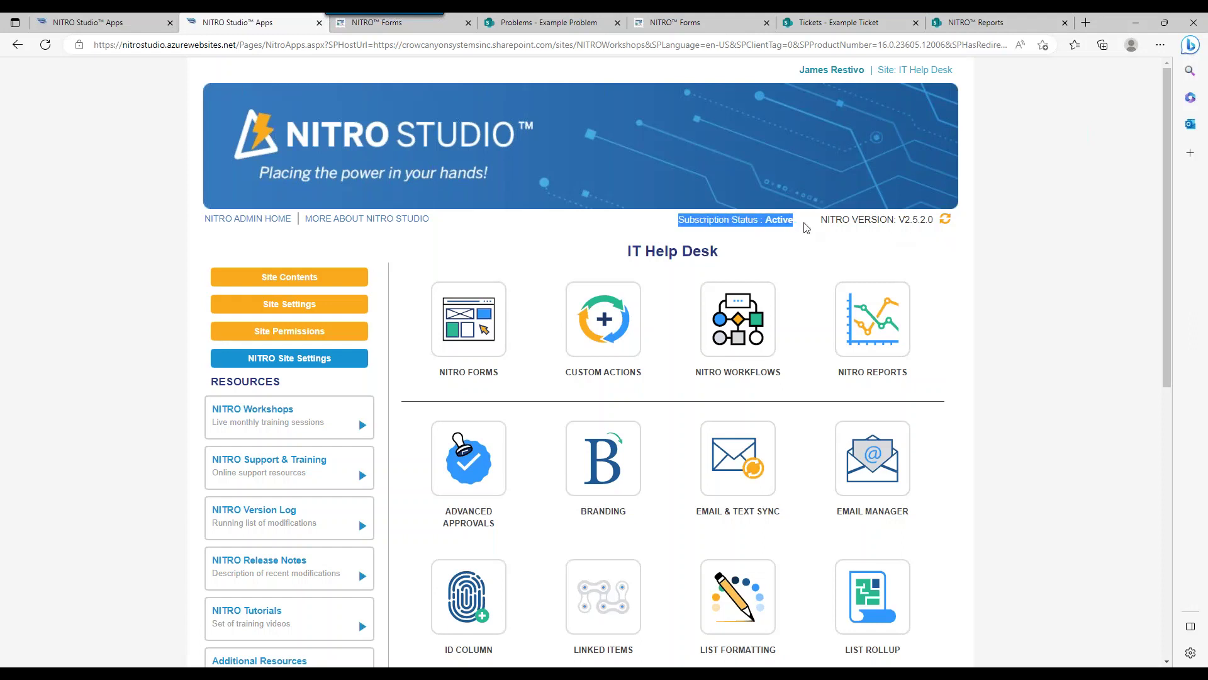
{"action": "left_click", "coordinate": [806, 227]}
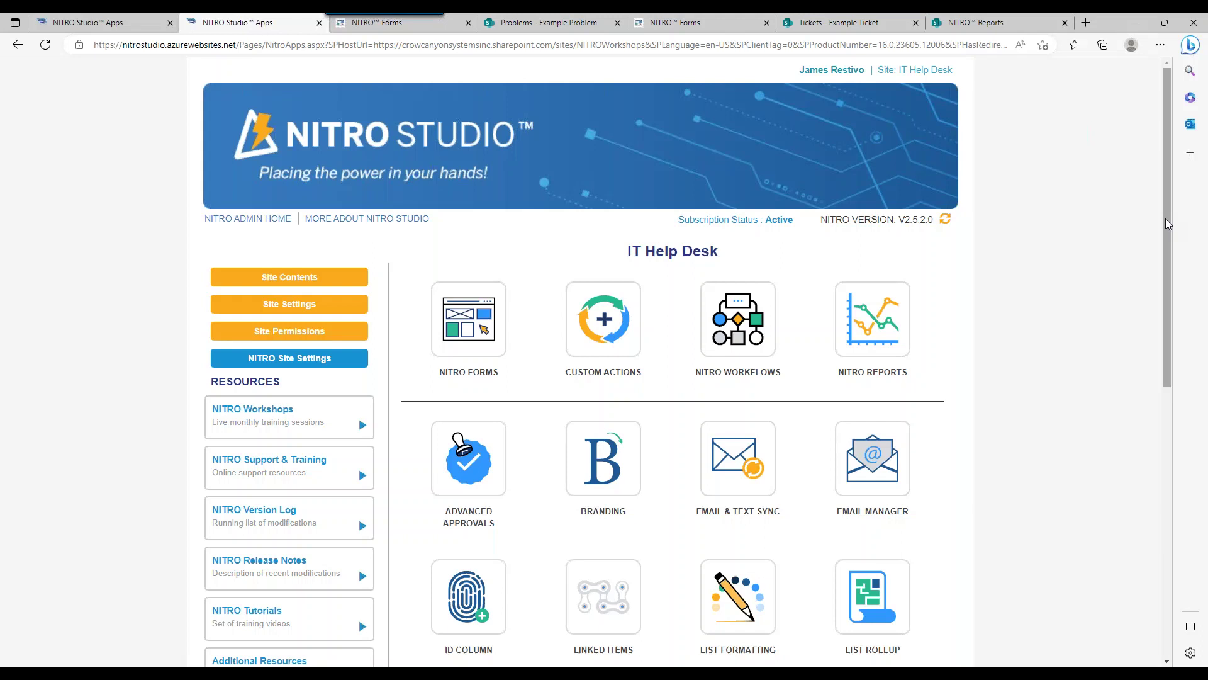
- View the IT Help Desk site's contents and site settings from NITRO Studio, returning to NITRO Studio after each
{"action": "left_click", "coordinate": [299, 279]}
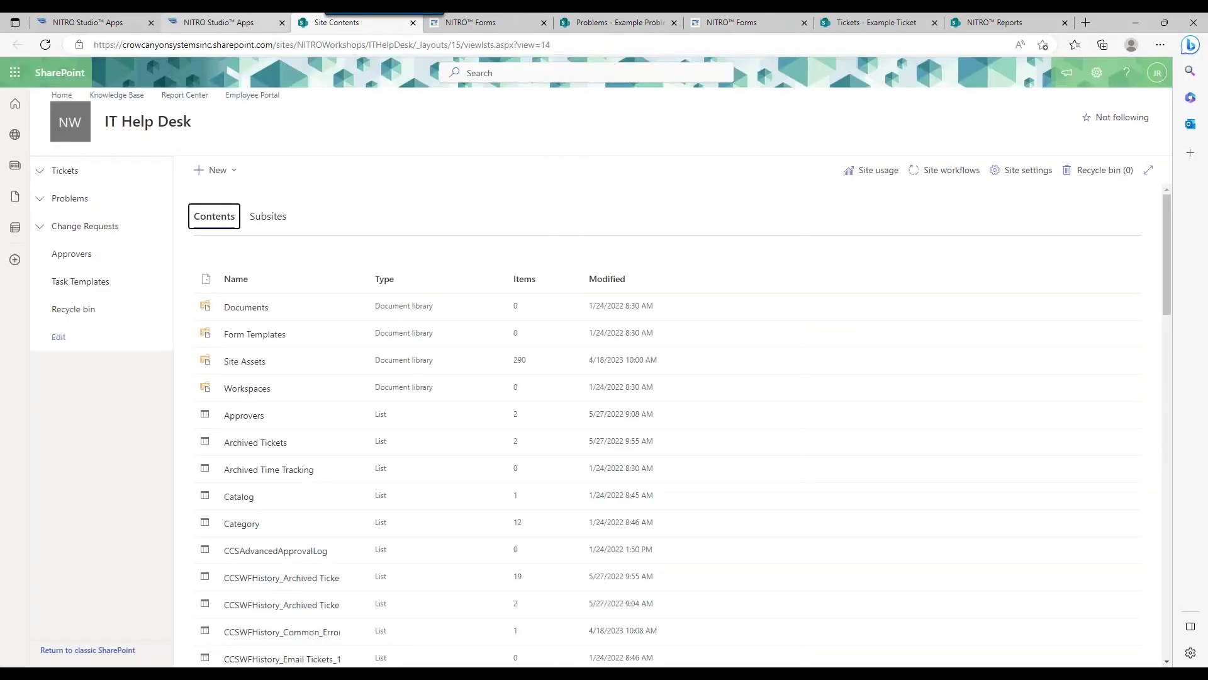
{"action": "left_click", "coordinate": [214, 22]}
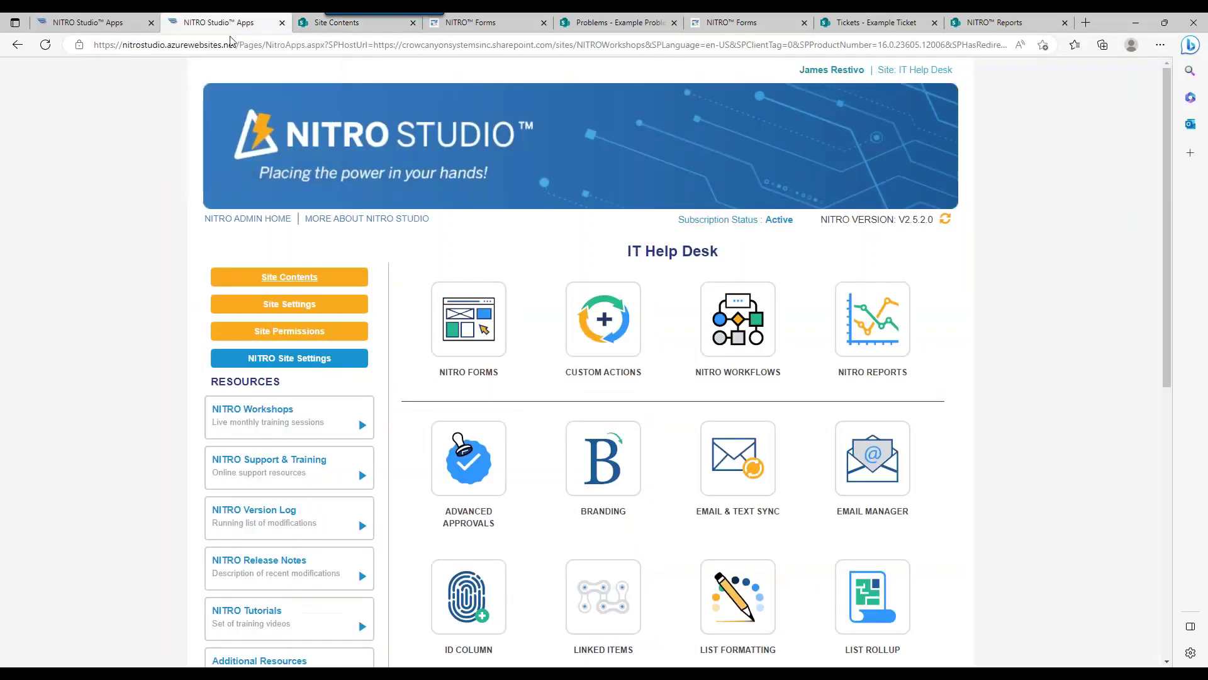
{"action": "left_click", "coordinate": [289, 305]}
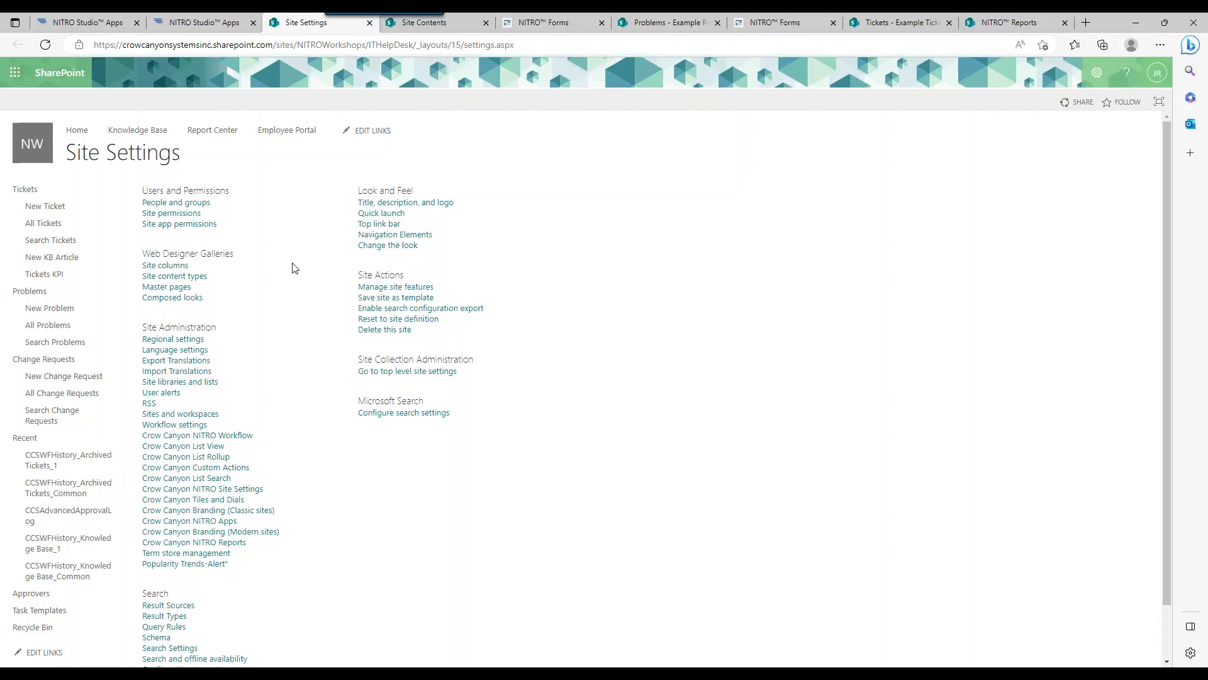
{"action": "left_click", "coordinate": [213, 21]}
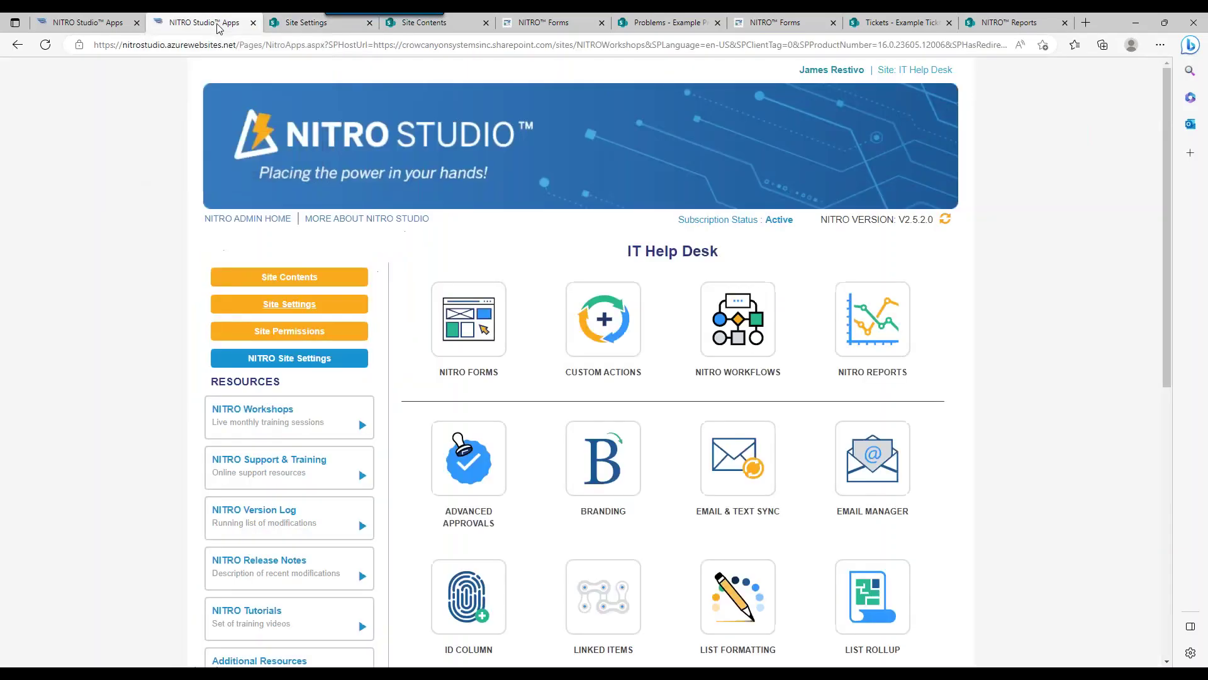
- View the IT Help Desk site's permissions and close the opened permissions, settings and contents pages
{"action": "left_click", "coordinate": [290, 334]}
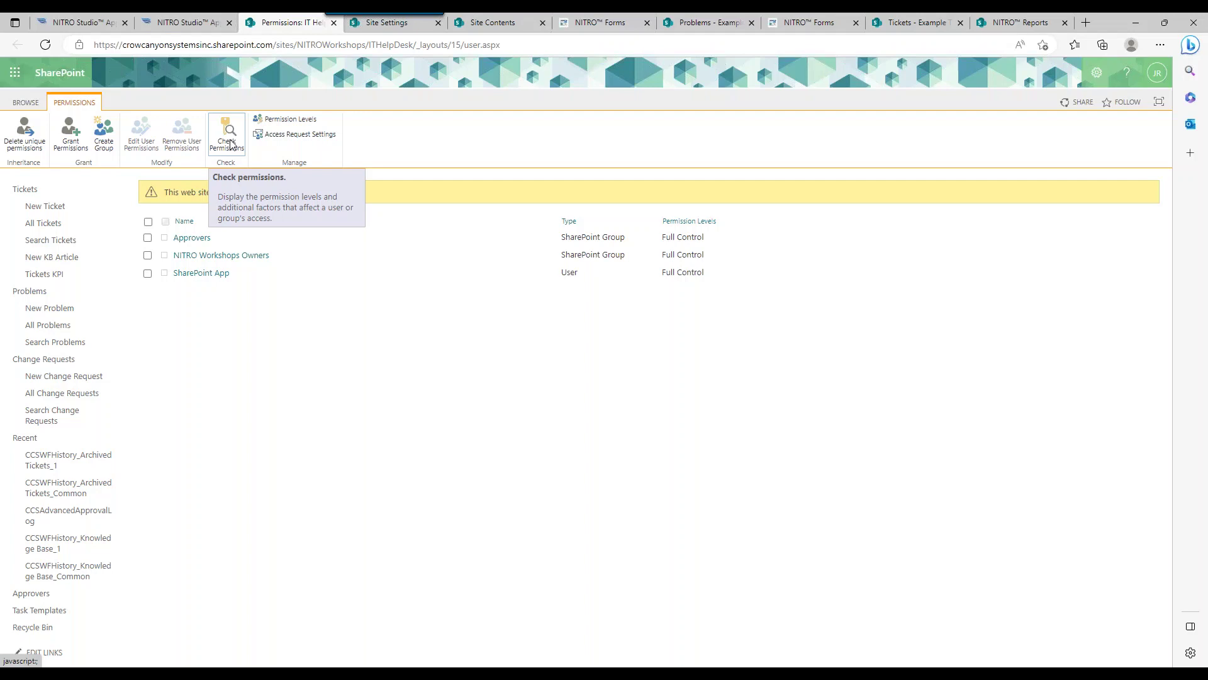
{"action": "left_click", "coordinate": [334, 22]}
{"action": "left_click", "coordinate": [333, 23]}
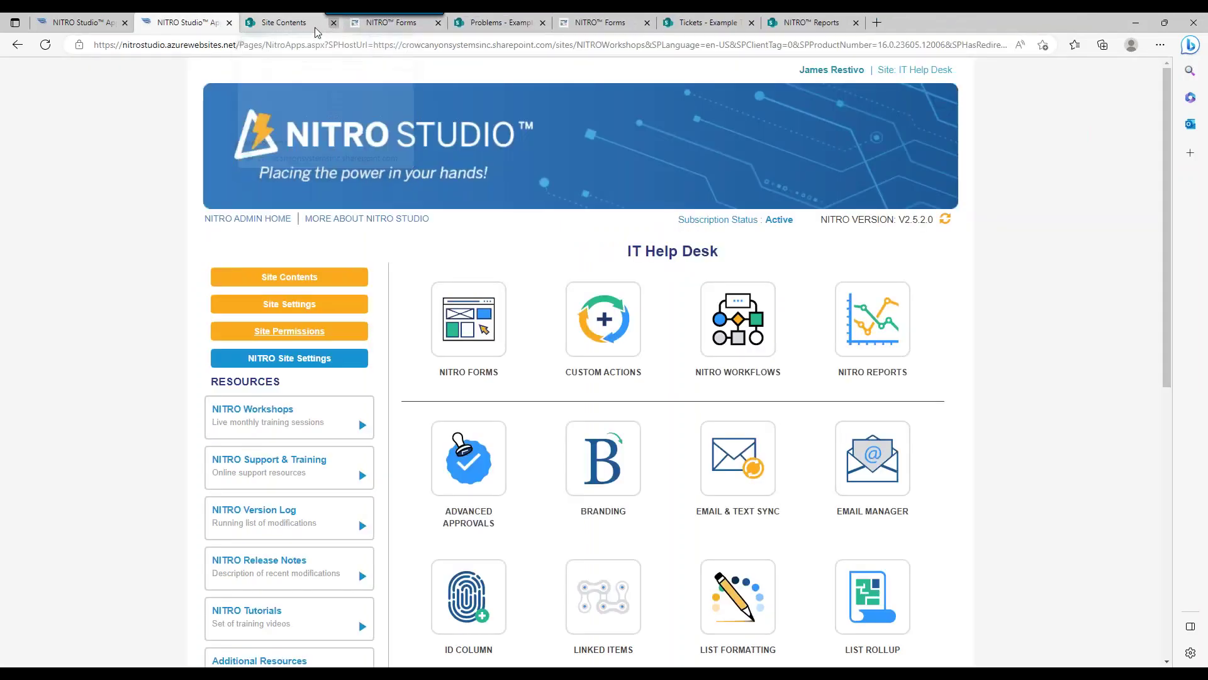
{"action": "left_click", "coordinate": [333, 23]}
- Open the NITRO Site Settings, review the site-level configuration sections, and close the page
{"action": "left_click", "coordinate": [288, 356]}
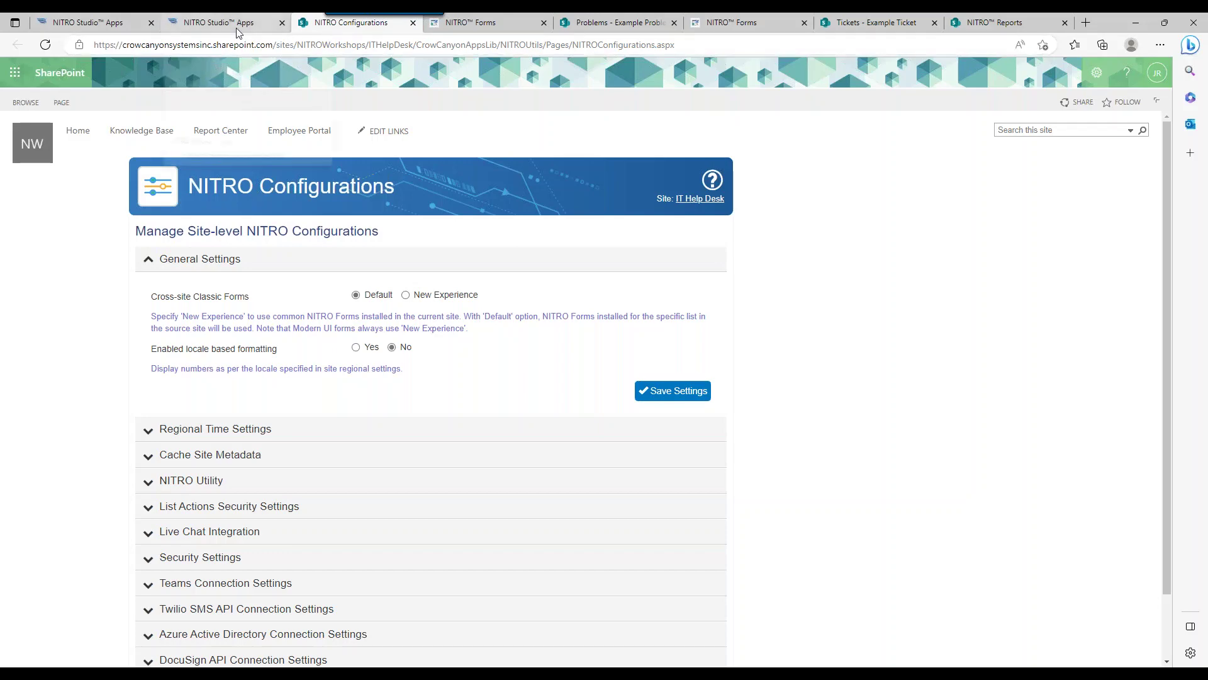
{"action": "mouse_move", "coordinate": [237, 30]}
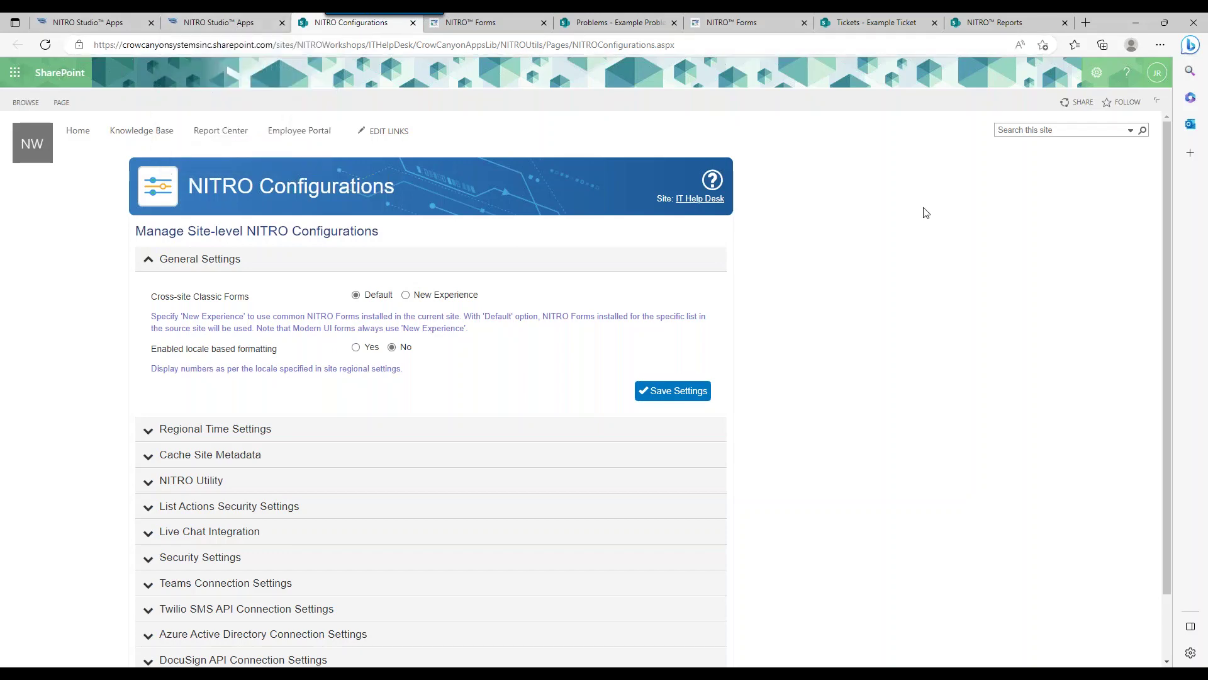
{"action": "scroll", "coordinate": [1167, 292], "scroll_direction": "down", "scroll_amount": 2}
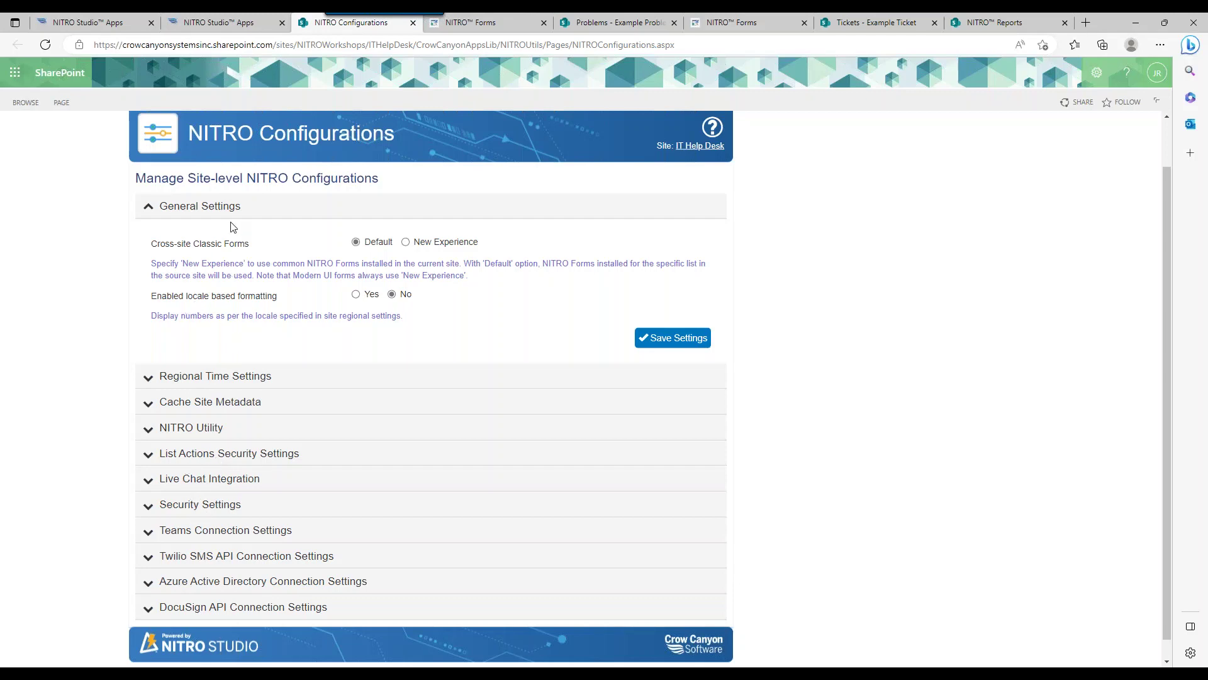
{"action": "left_click", "coordinate": [200, 24]}
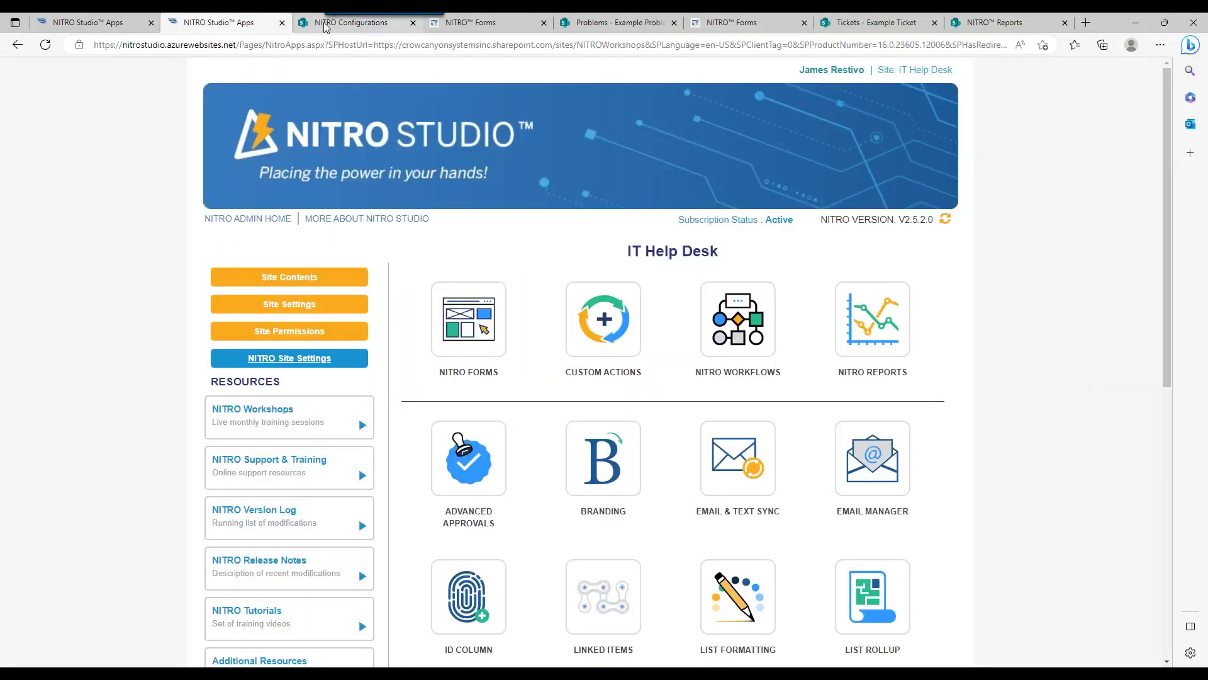
{"action": "left_click", "coordinate": [413, 23]}
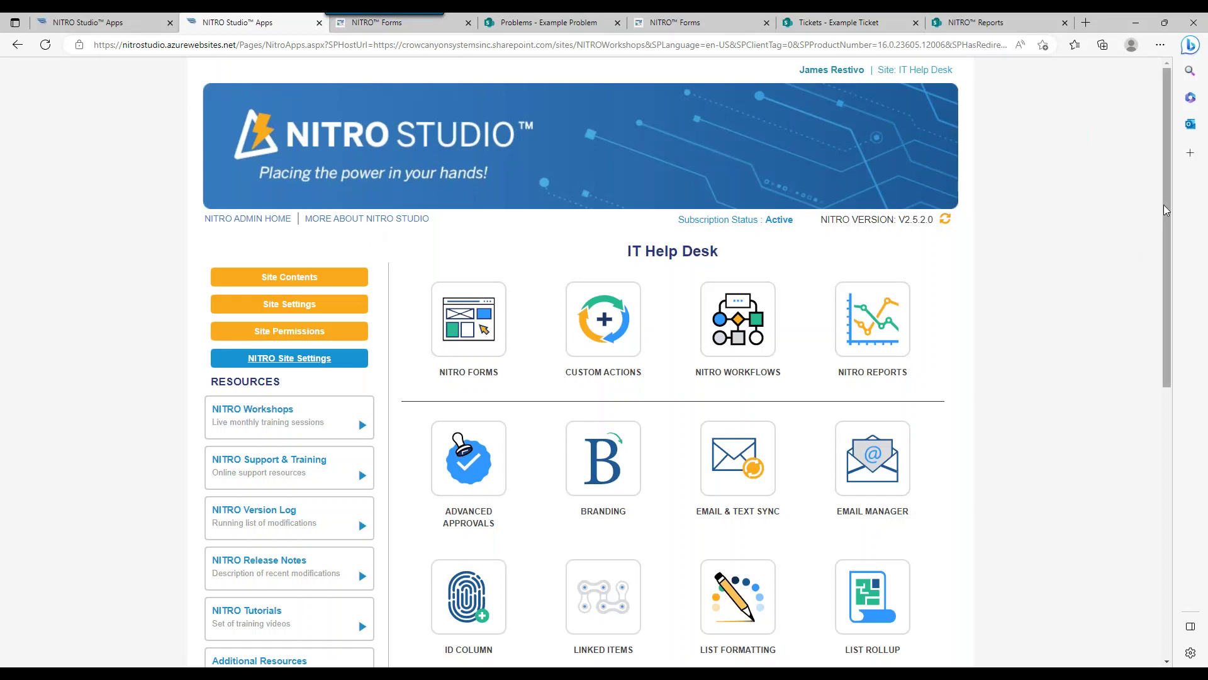
- Open the NITRO Version Log from the resources, look at its release entries, and close it
{"action": "scroll", "coordinate": [1167, 256], "scroll_direction": "down", "scroll_amount": 2}
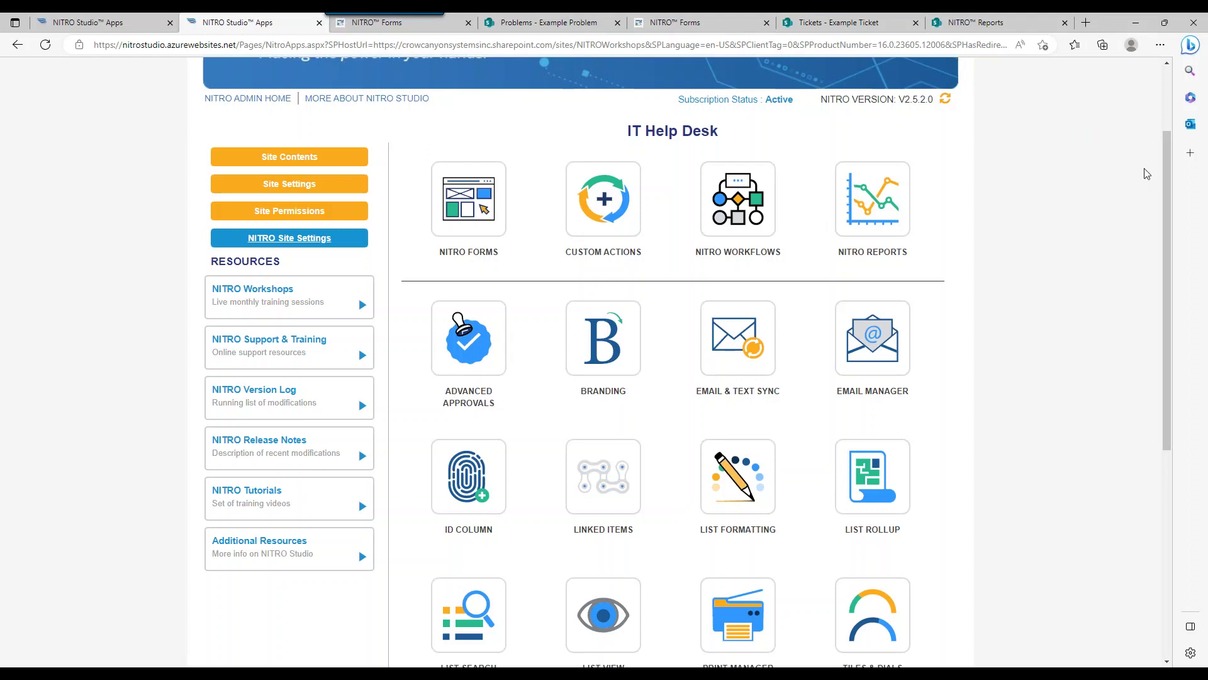
{"action": "left_click", "coordinate": [264, 387]}
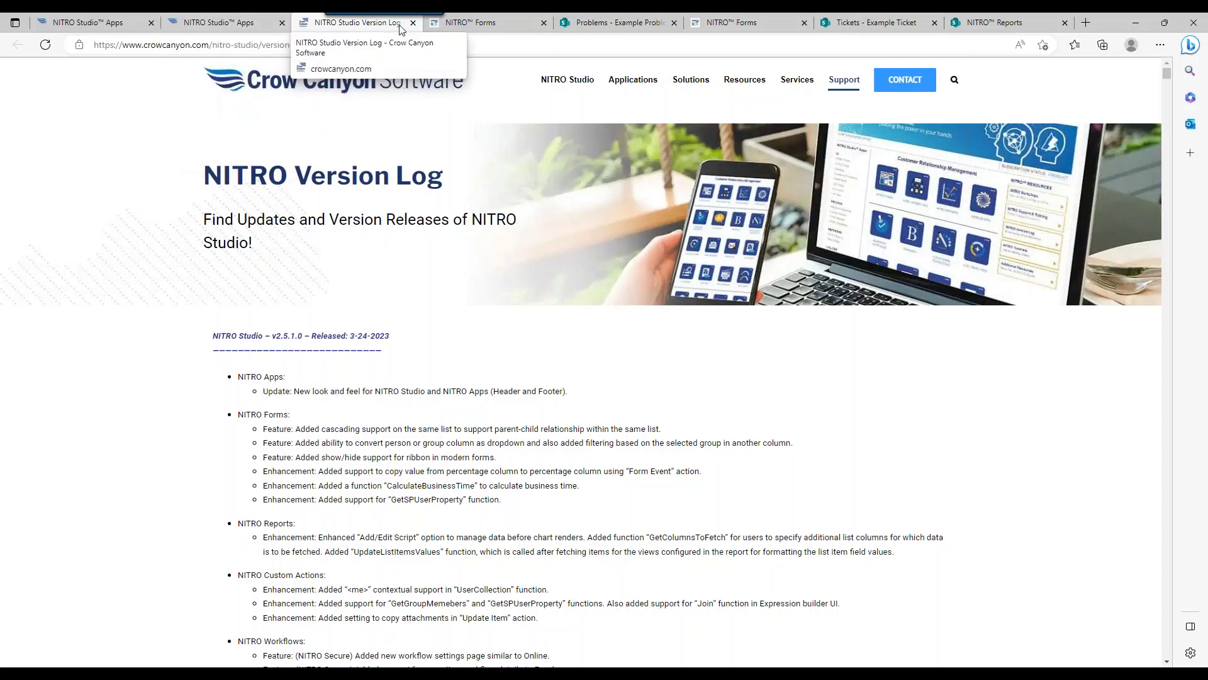
{"action": "left_click", "coordinate": [263, 23]}
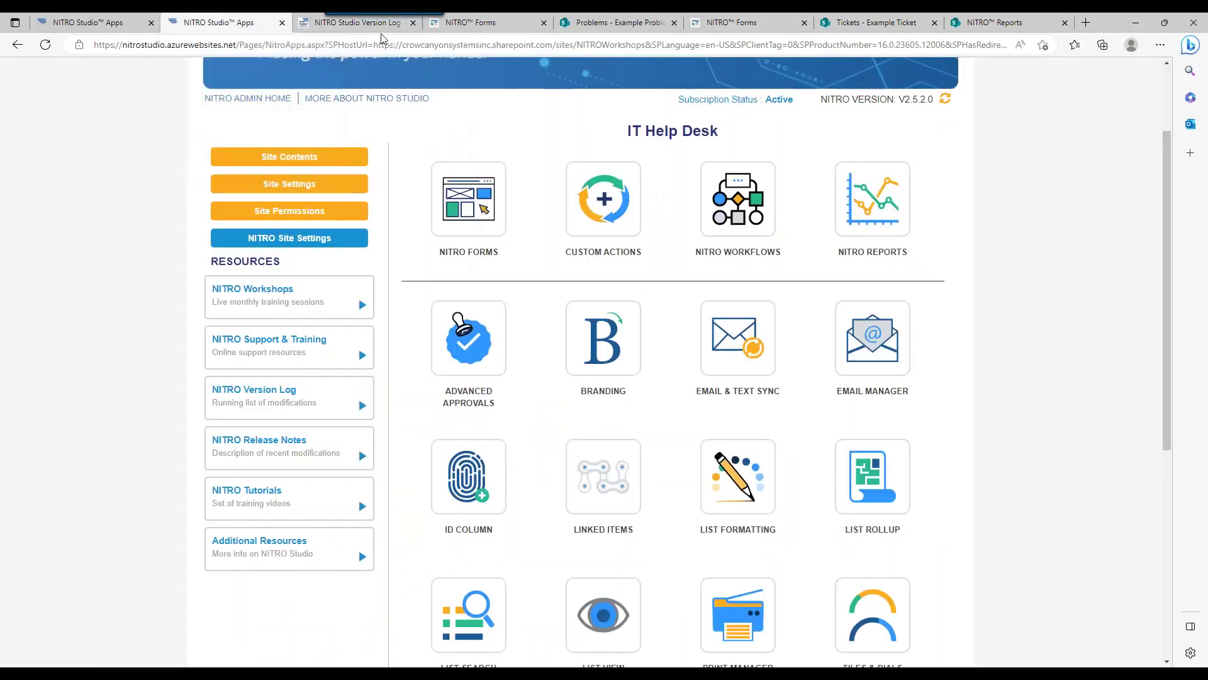
{"action": "left_click", "coordinate": [412, 24]}
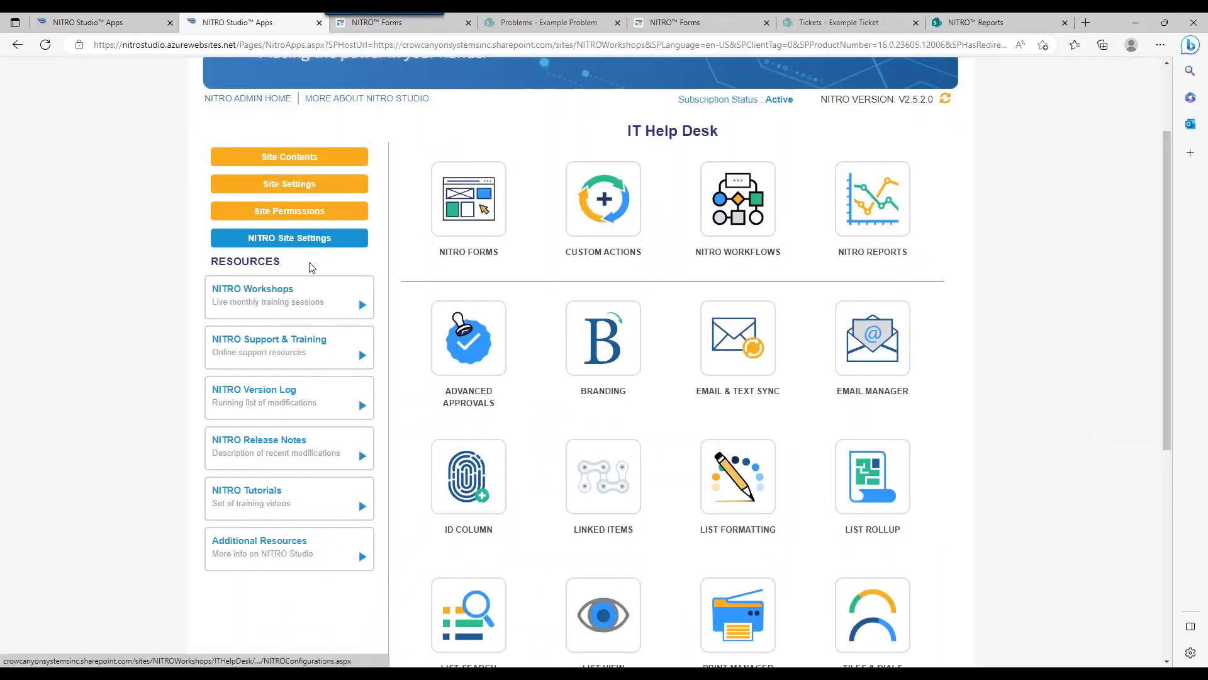
- Go to the NITRO Admin Home and look over the list of all NITRO Workshops sites
{"action": "left_click_drag", "start_coordinate": [1170, 176], "coordinate": [1148, 119]}
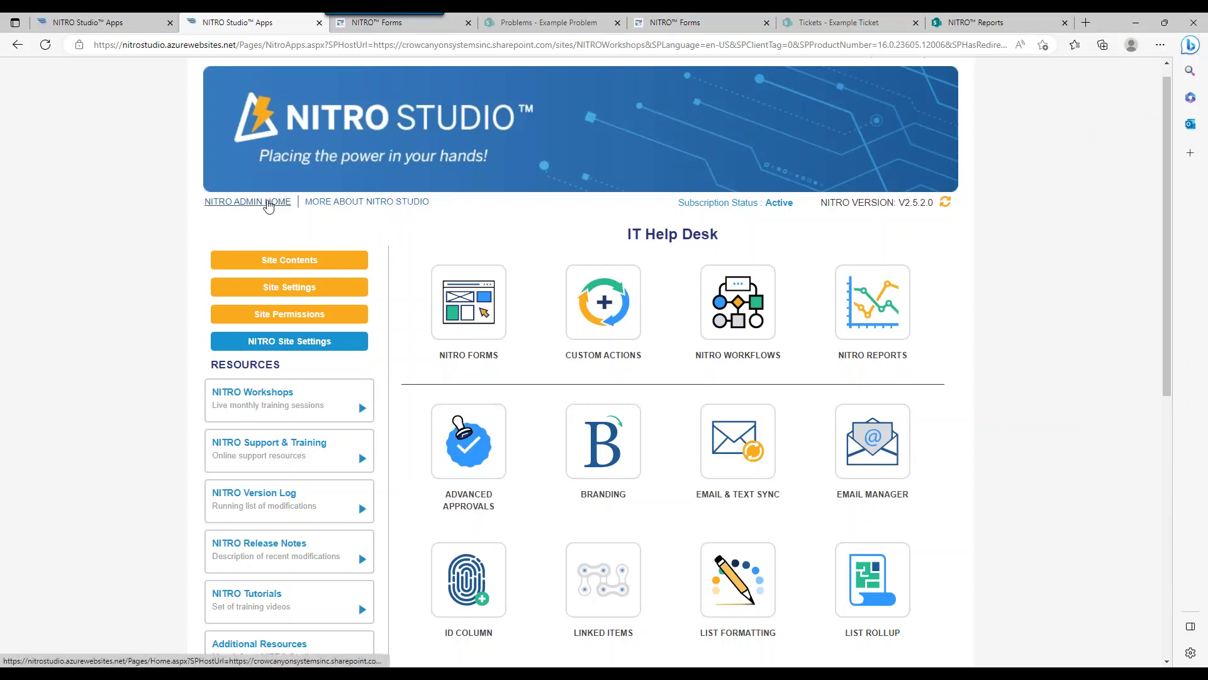
{"action": "left_click", "coordinate": [269, 202]}
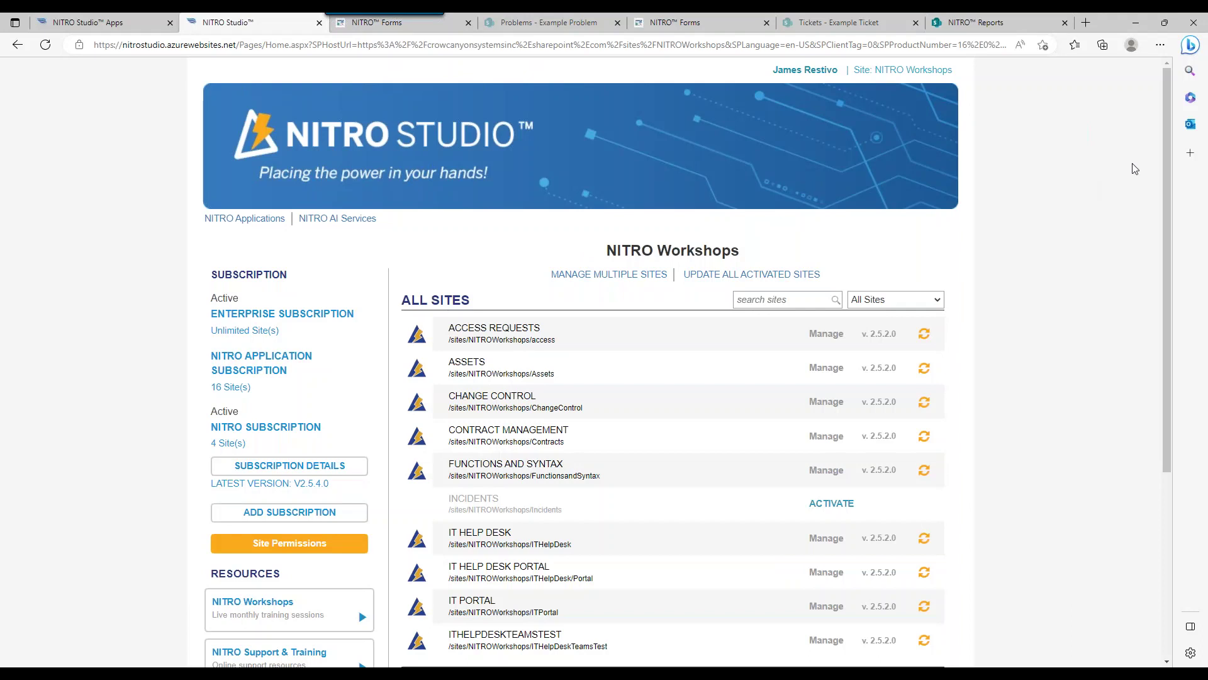
{"action": "scroll", "coordinate": [1164, 179], "scroll_direction": "down", "scroll_amount": 1}
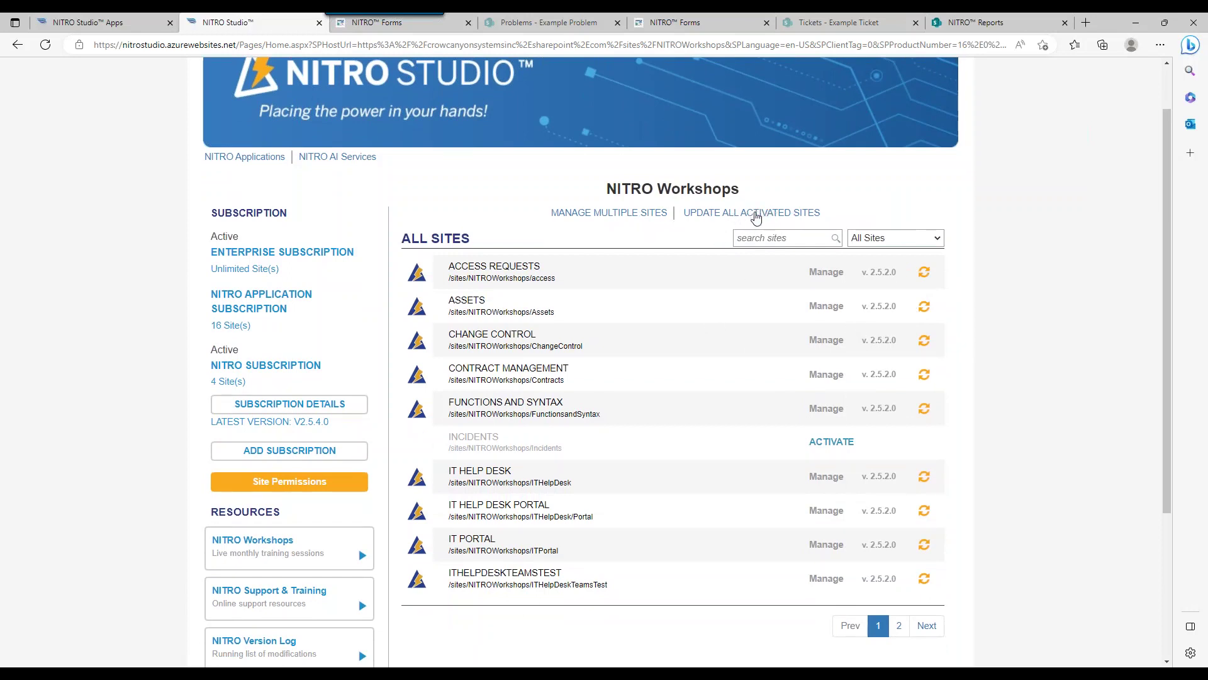
- Open multiple-site management, choose the Upgrade Sites operation, and try selecting all listed sites before clearing the selection
{"action": "left_click", "coordinate": [614, 216]}
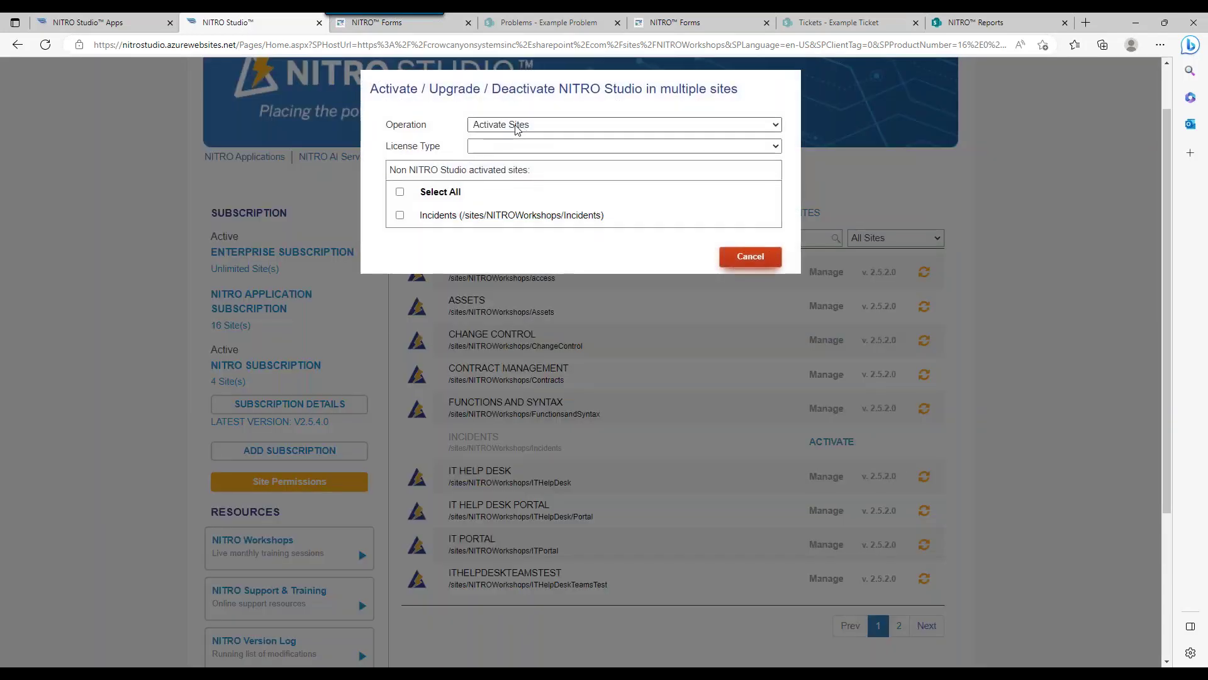
{"action": "left_click", "coordinate": [520, 128]}
{"action": "left_click", "coordinate": [504, 140]}
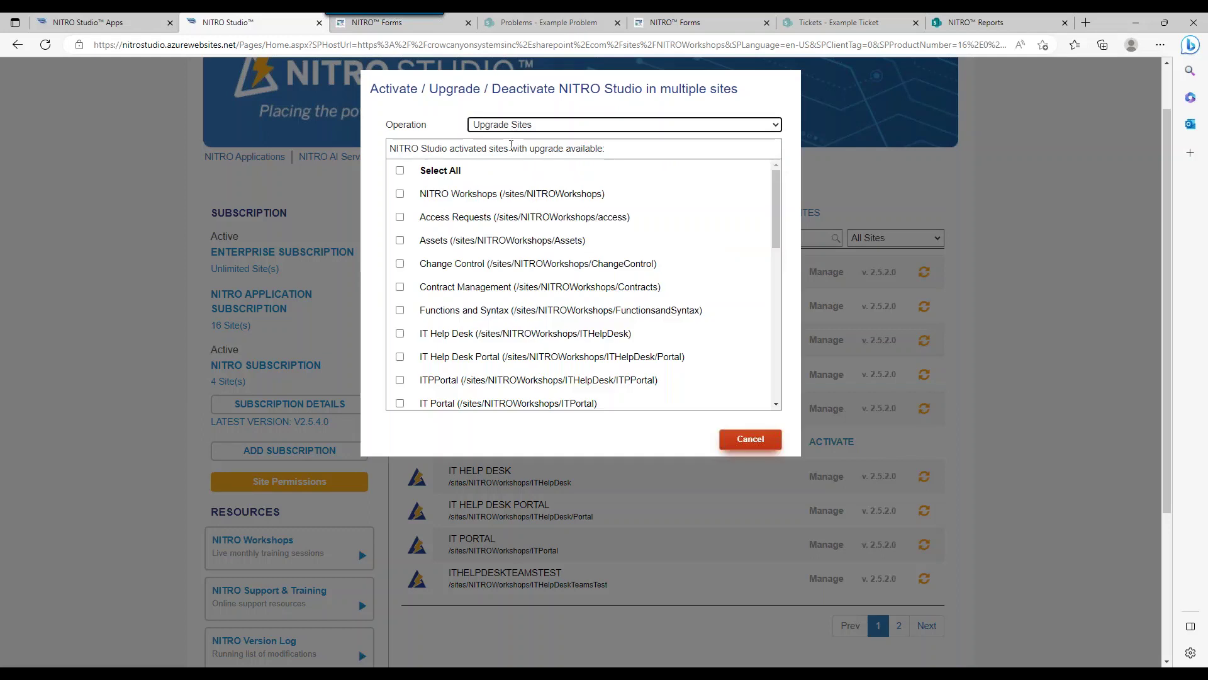
{"action": "left_click", "coordinate": [399, 171]}
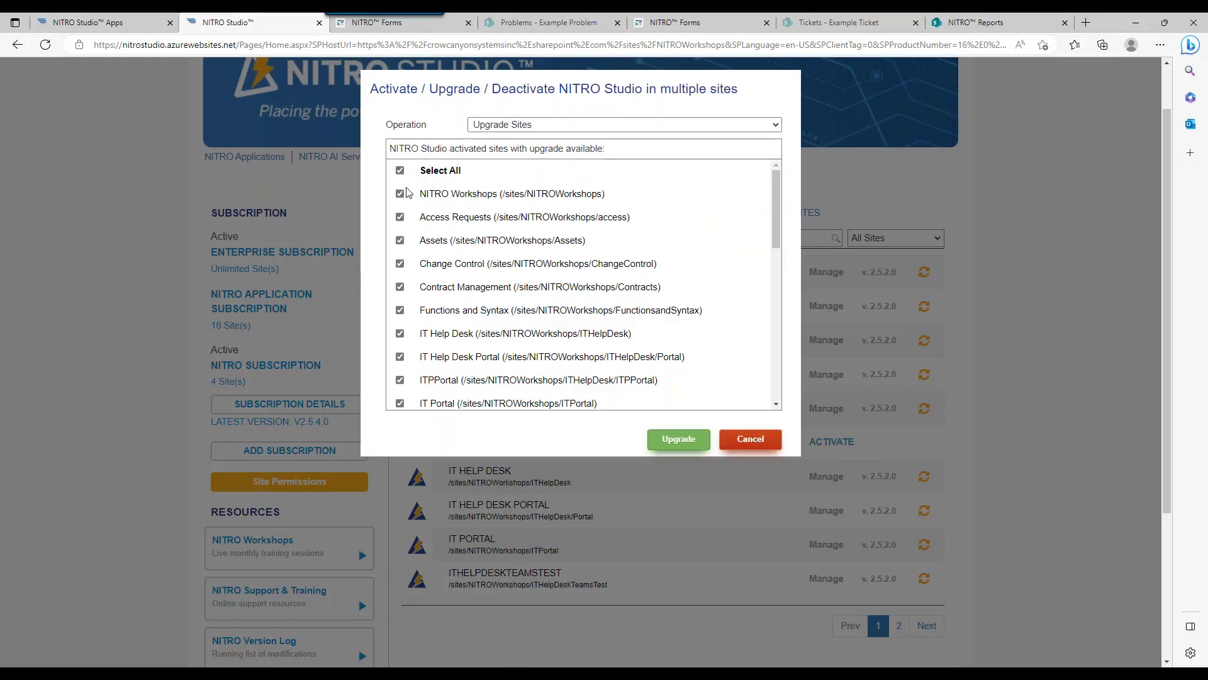
{"action": "left_click", "coordinate": [400, 170]}
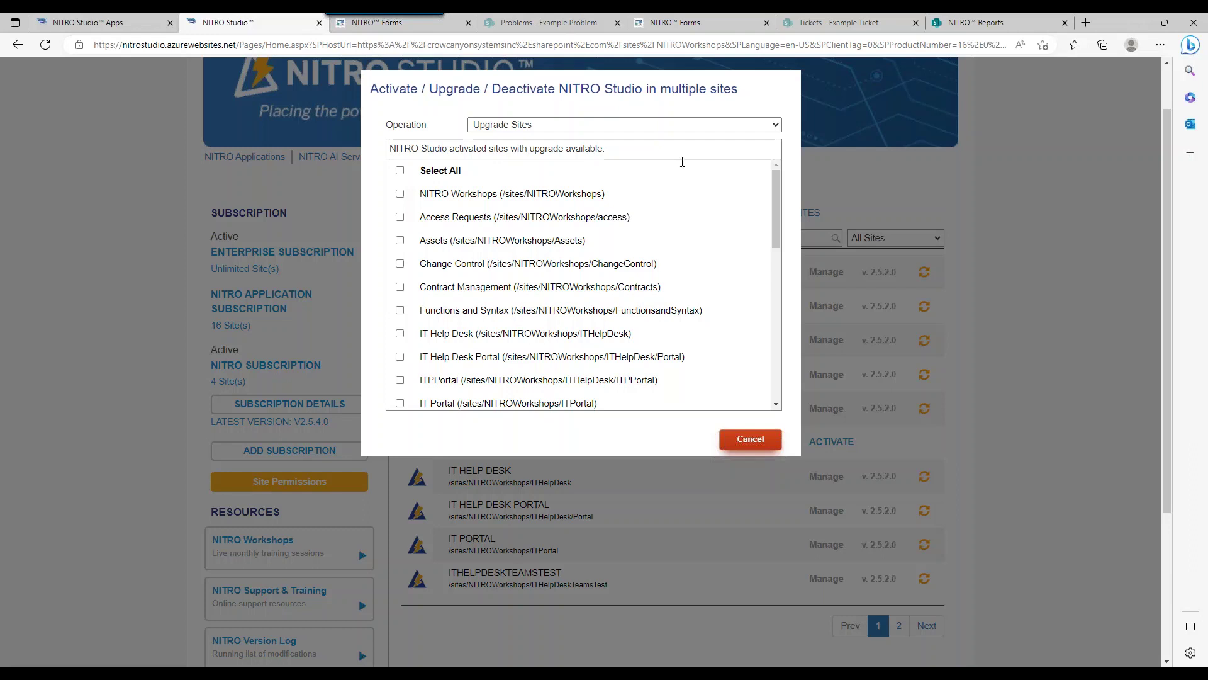
- Switch the multiple-site operation to Deactivate Sites, look over the available operations, and cancel multiple-site management
{"action": "left_click", "coordinate": [734, 124]}
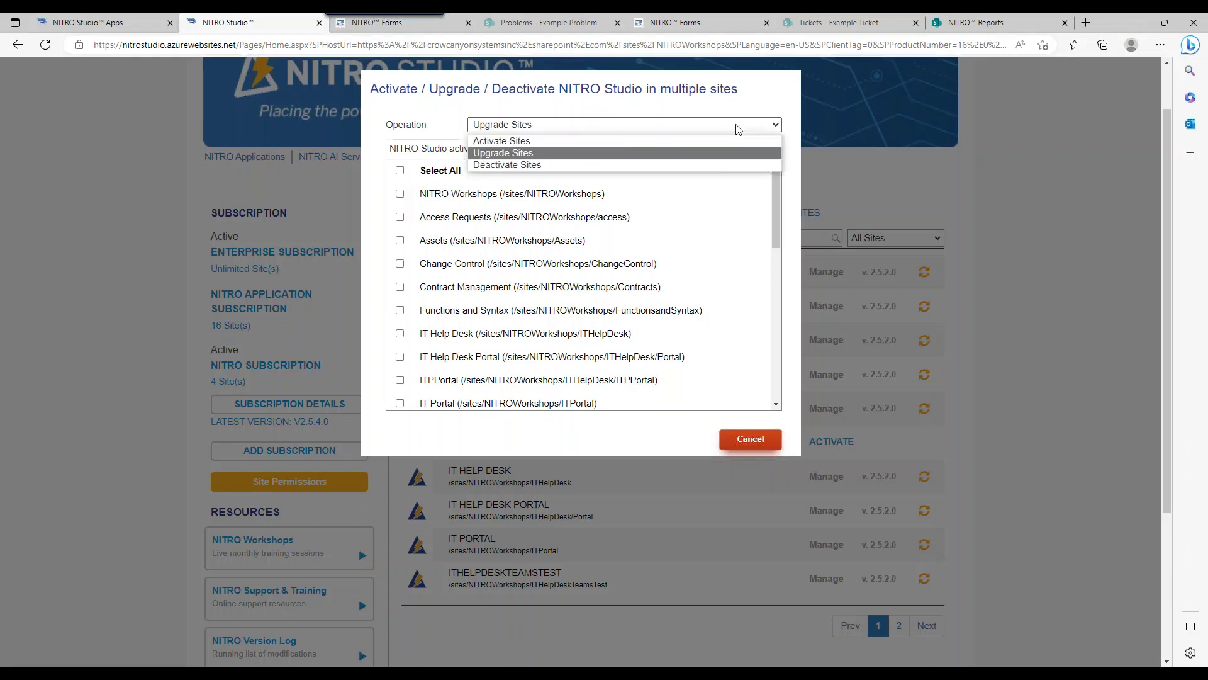
{"action": "left_click", "coordinate": [645, 164]}
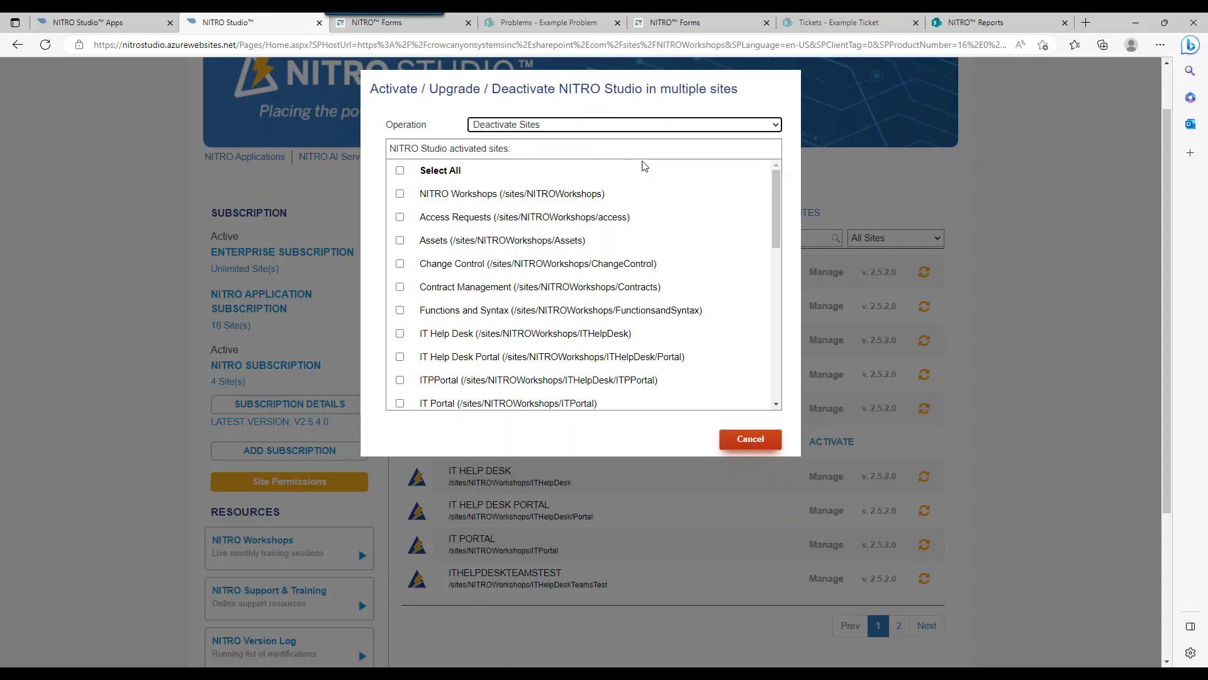
{"action": "left_click", "coordinate": [637, 129]}
{"action": "left_click", "coordinate": [636, 128]}
{"action": "left_click", "coordinate": [636, 129]}
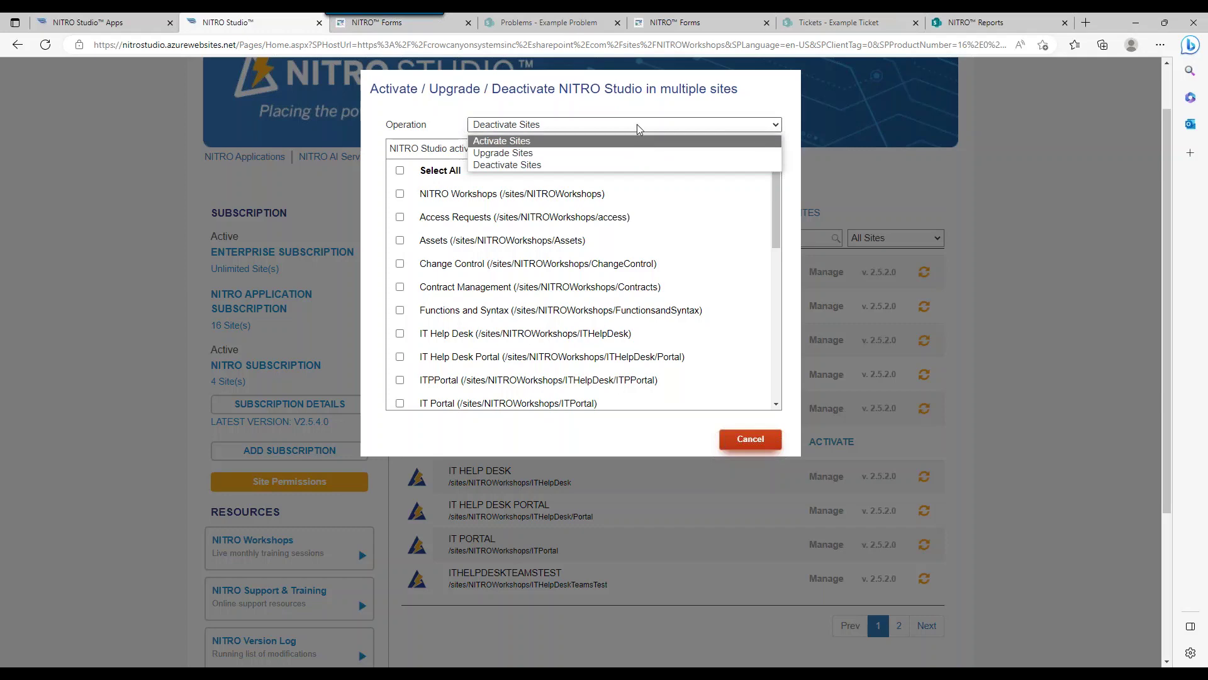
{"action": "left_click", "coordinate": [637, 124]}
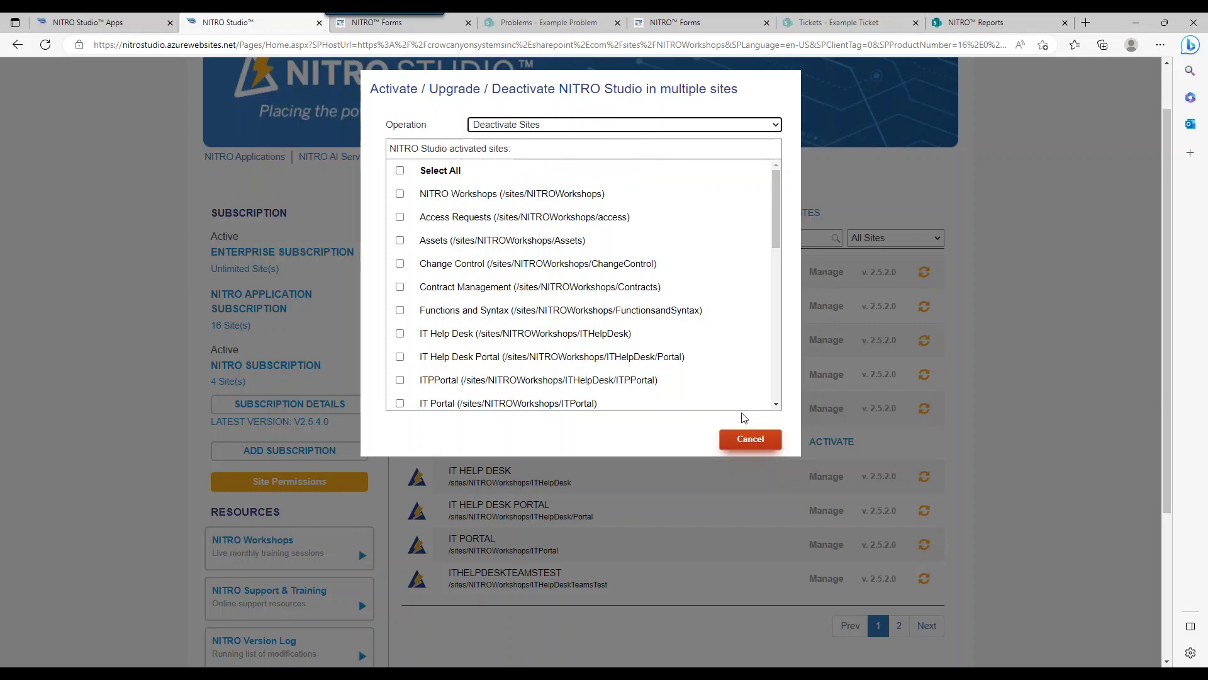
{"action": "left_click", "coordinate": [747, 440]}
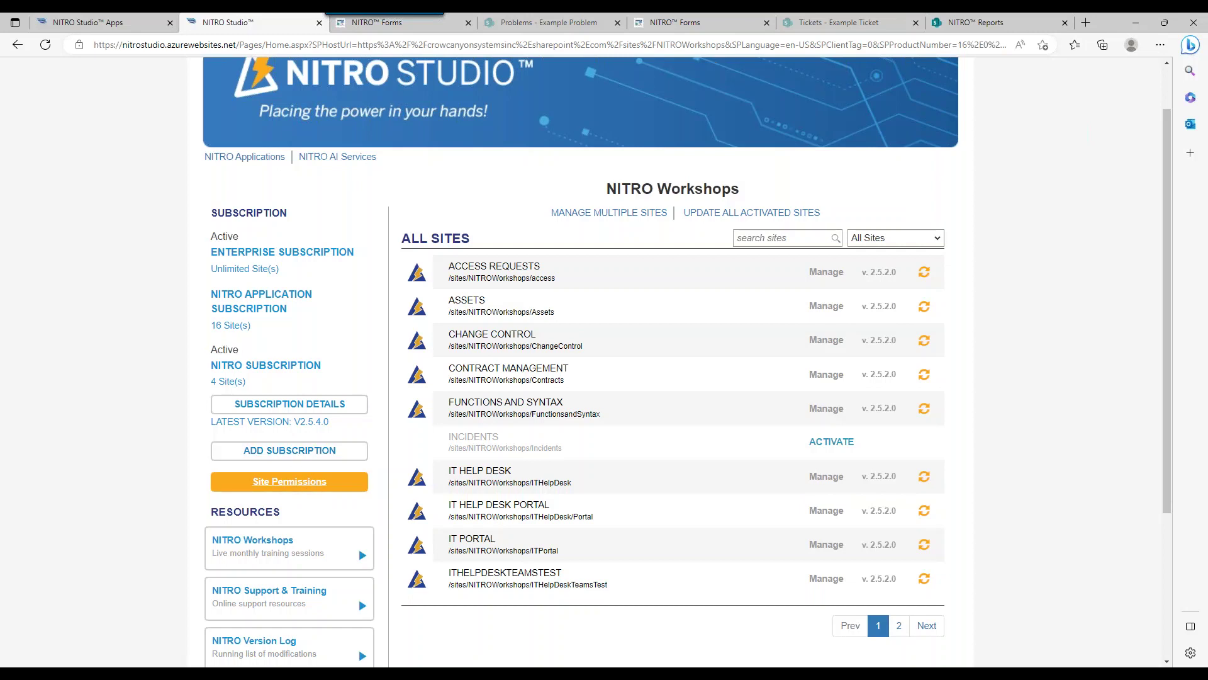
- Open the subscription details, review the licences for all site collections and the current site collection, and close them
{"action": "left_click", "coordinate": [308, 409]}
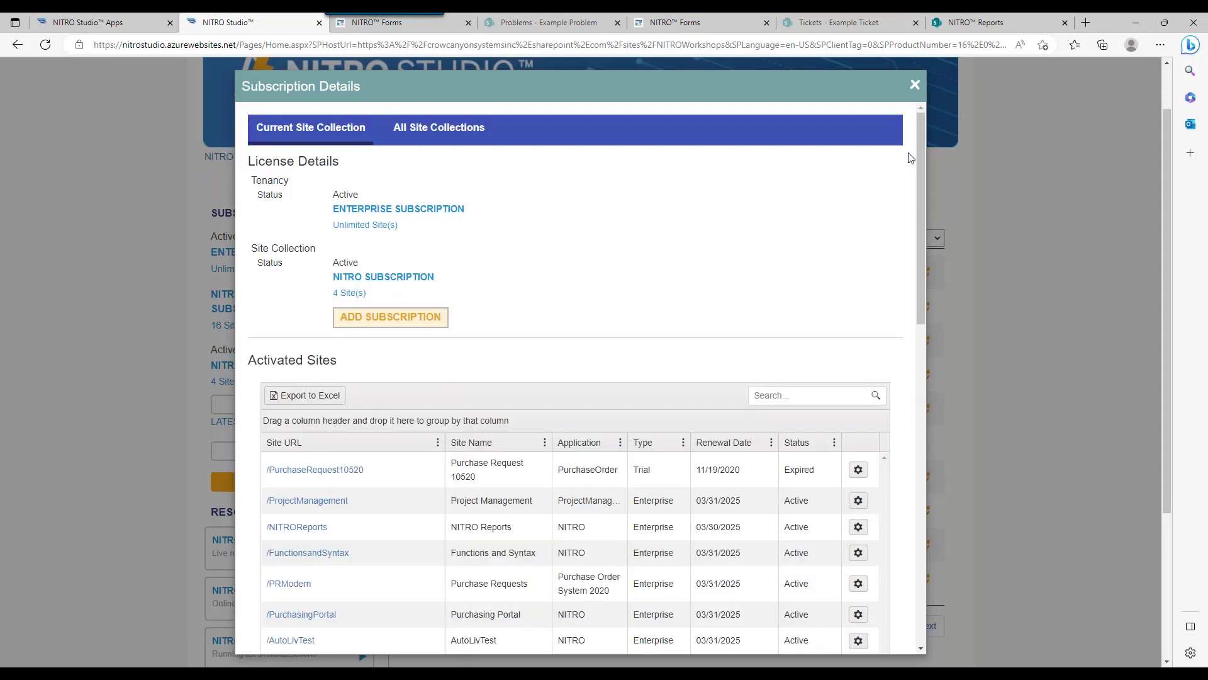
{"action": "mouse_move", "coordinate": [919, 153]}
{"action": "left_mouse_down"}
{"action": "mouse_move", "coordinate": [905, 218]}
{"action": "mouse_move", "coordinate": [901, 151]}
{"action": "left_mouse_up"}
{"action": "left_click", "coordinate": [437, 129]}
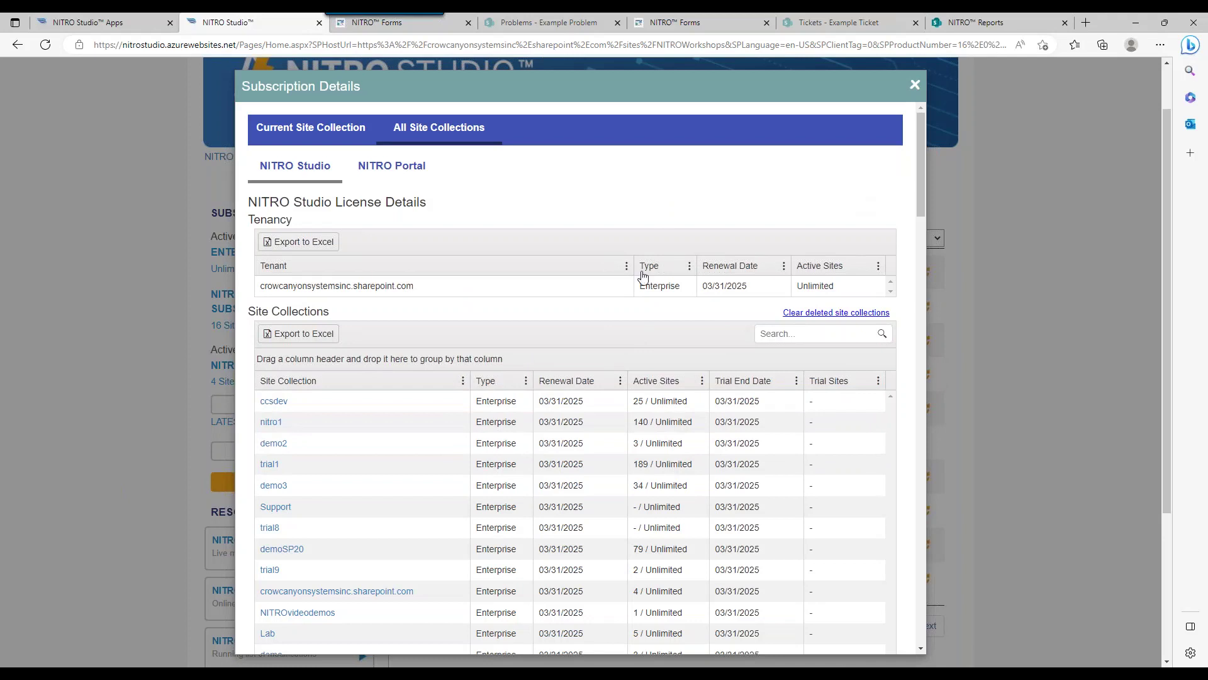
{"action": "left_click", "coordinate": [323, 143]}
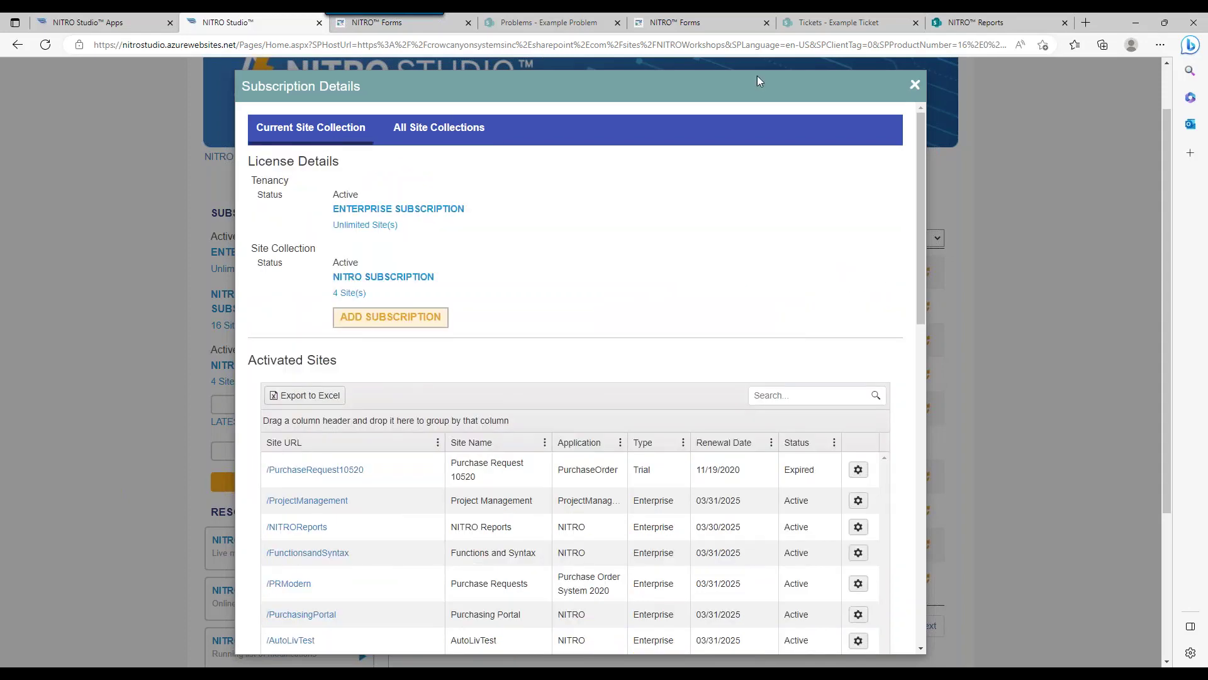
{"action": "left_click", "coordinate": [916, 84]}
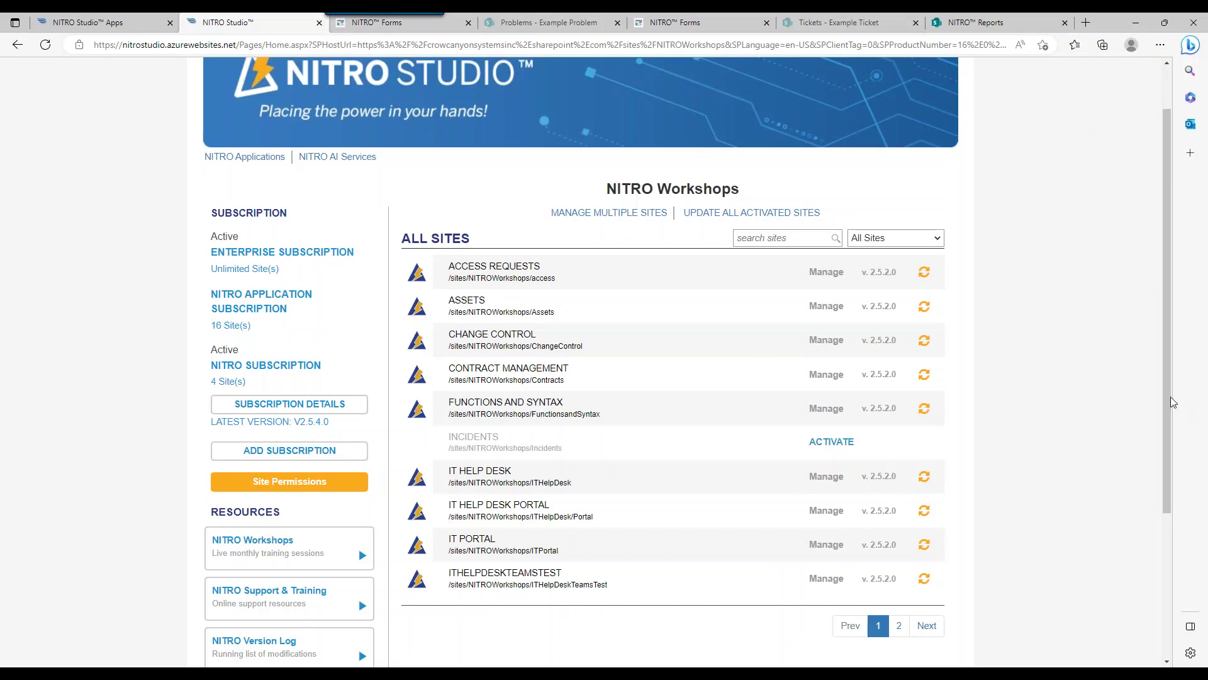
{"action": "scroll", "coordinate": [1162, 361], "scroll_direction": "up", "scroll_amount": 2}
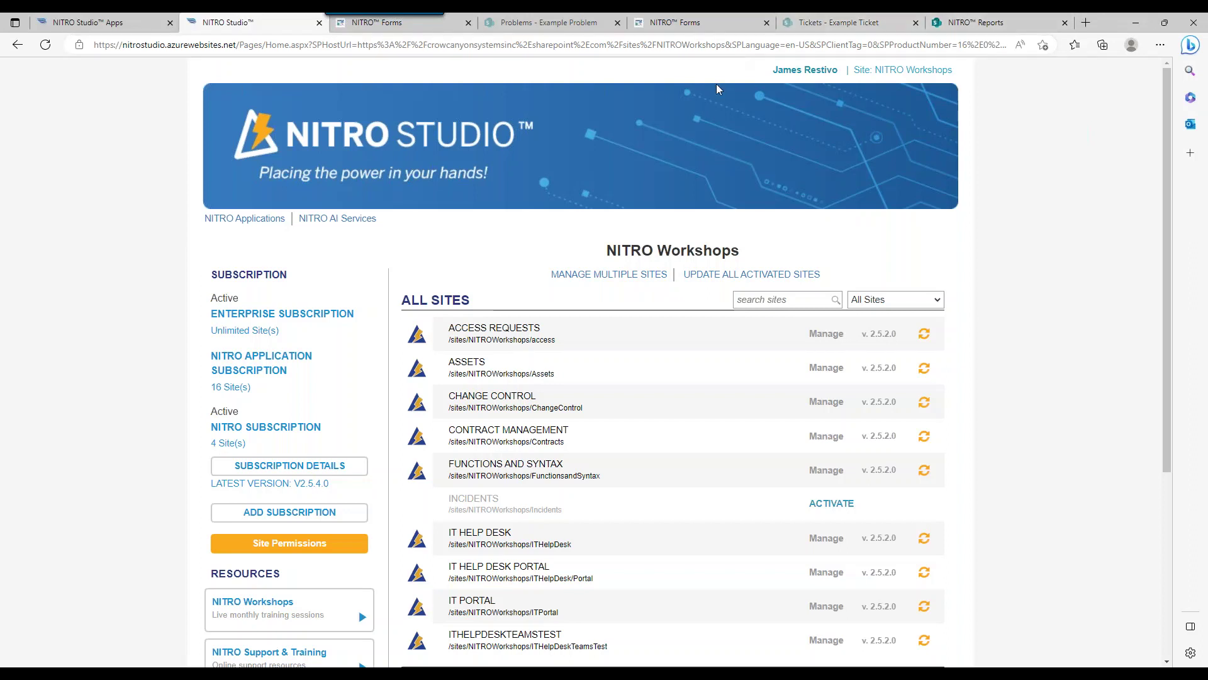
- In the Tickets form designer, edit the Assigned Staff column to disallow multiple selections and display as a Dropdown
{"action": "left_click", "coordinate": [408, 31]}
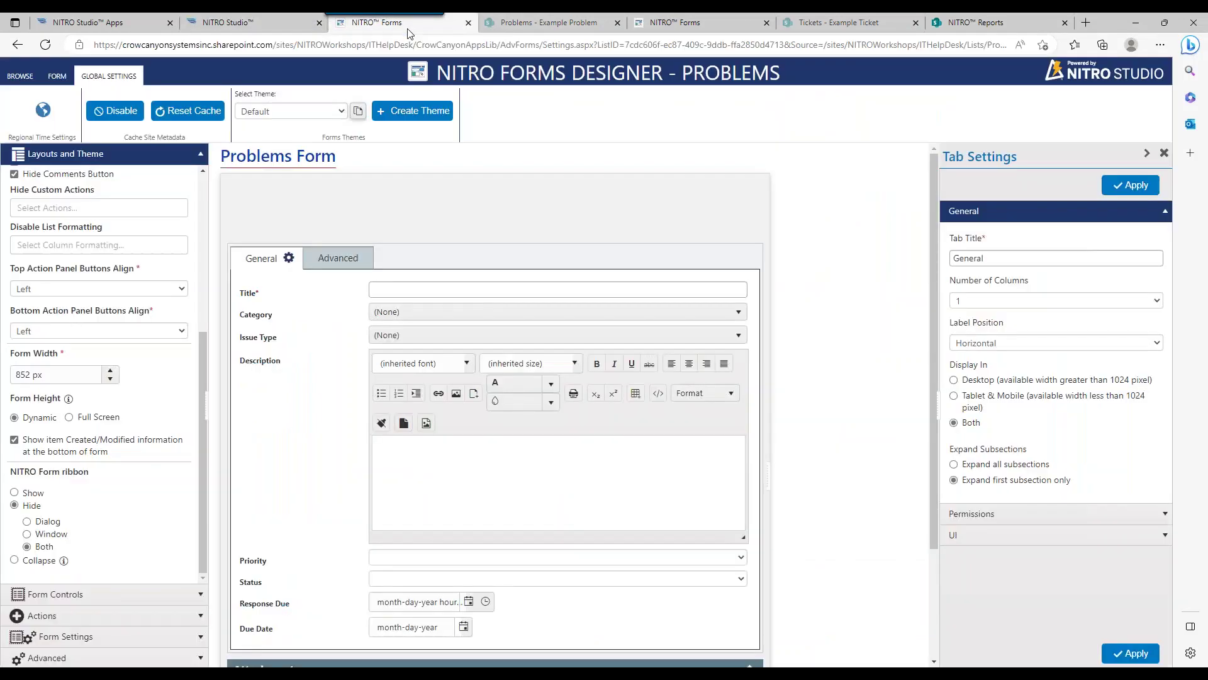
{"action": "left_click", "coordinate": [652, 28]}
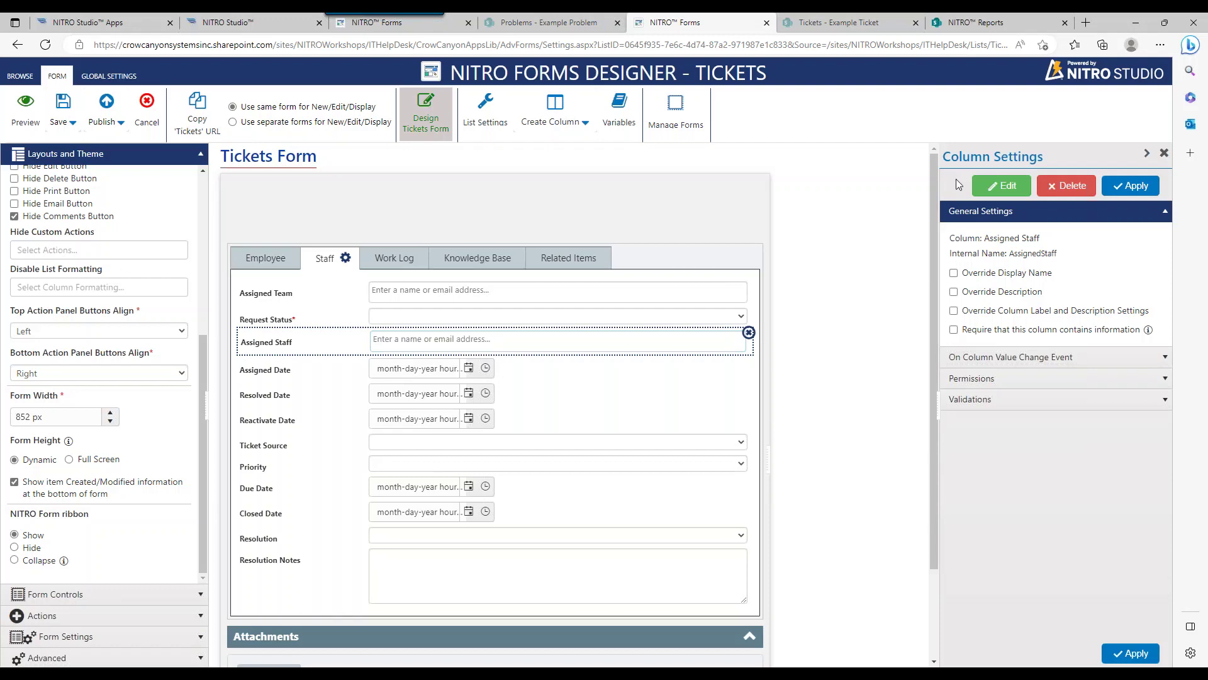
{"action": "left_click", "coordinate": [983, 186]}
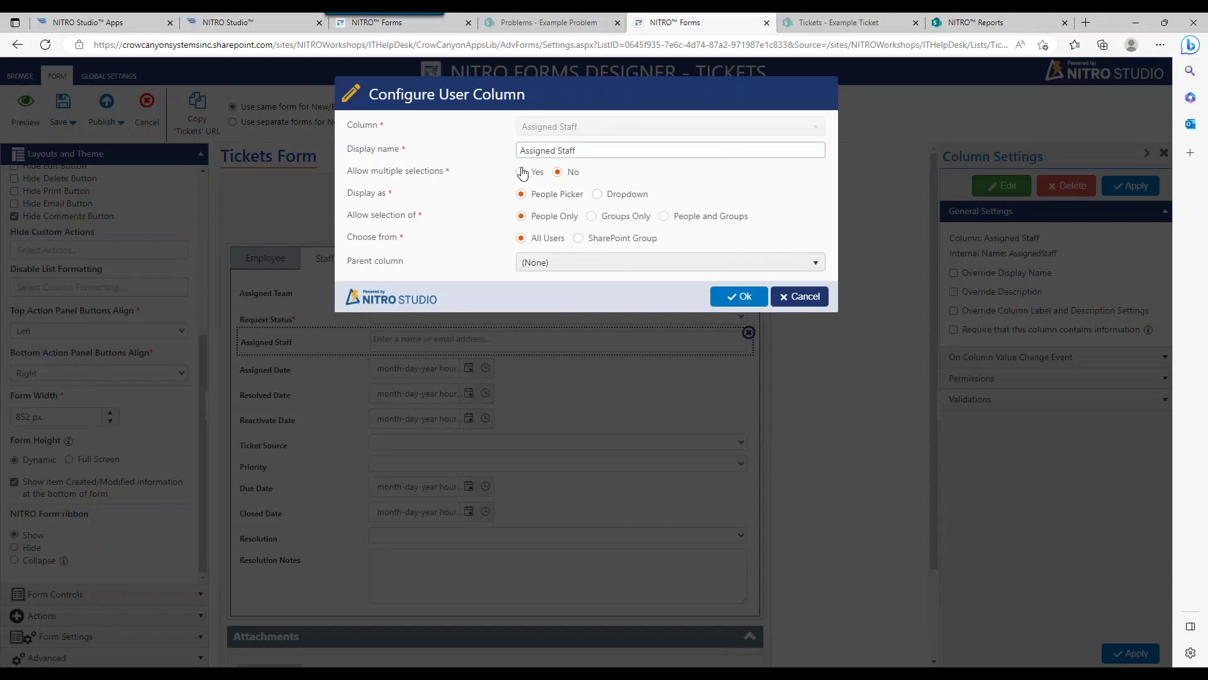
{"action": "left_click", "coordinate": [522, 173]}
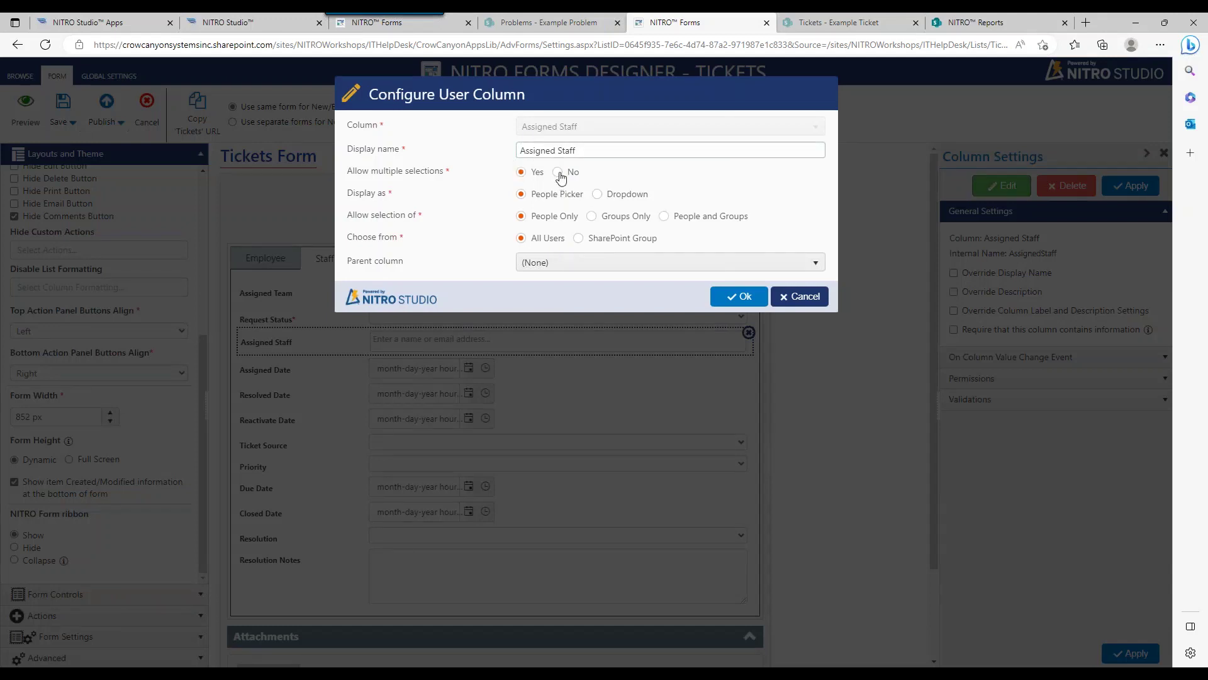
{"action": "left_click", "coordinate": [560, 175]}
{"action": "left_click", "coordinate": [617, 196]}
- Try limiting the Assigned Staff choices to a SharePoint Group, check the selectable groups, and return to All Users
{"action": "left_click", "coordinate": [578, 238]}
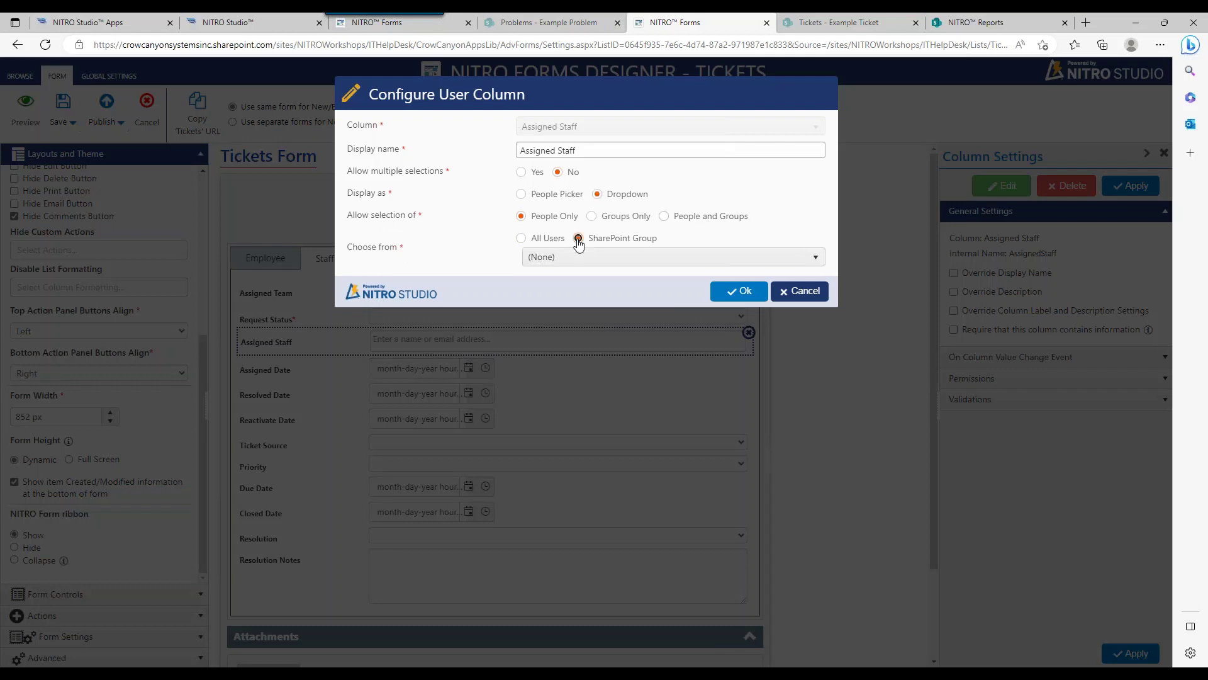
{"action": "left_click", "coordinate": [557, 244]}
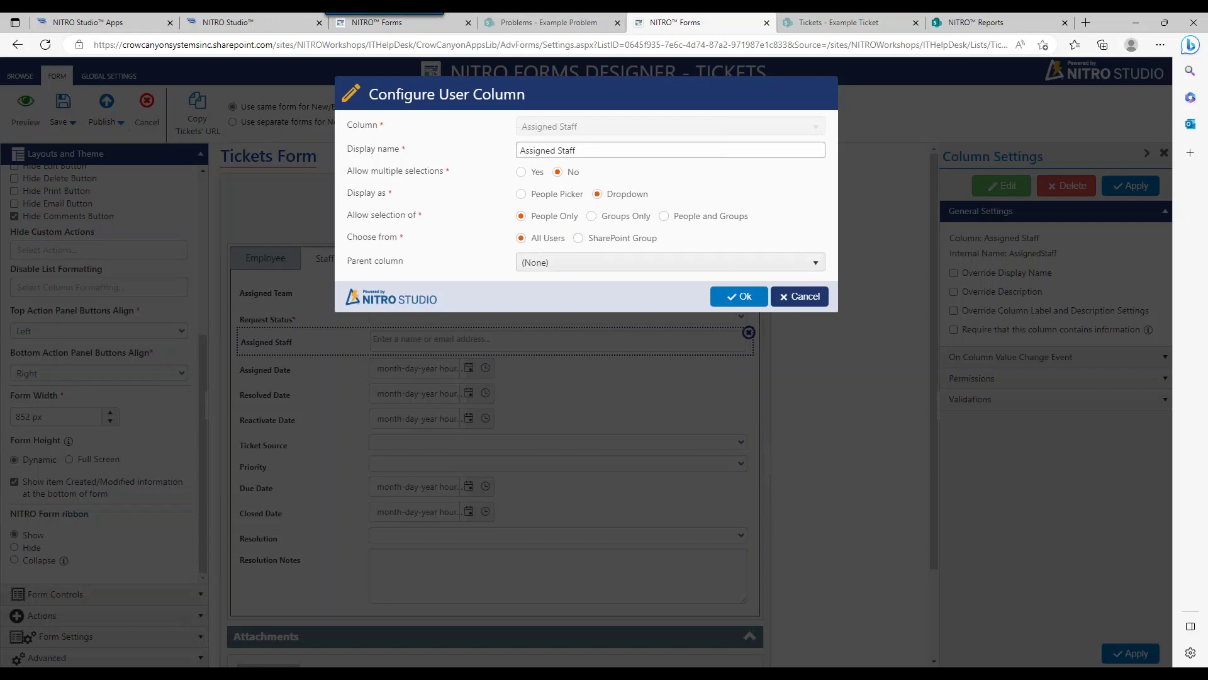
{"action": "left_click", "coordinate": [577, 237]}
{"action": "left_click", "coordinate": [571, 259]}
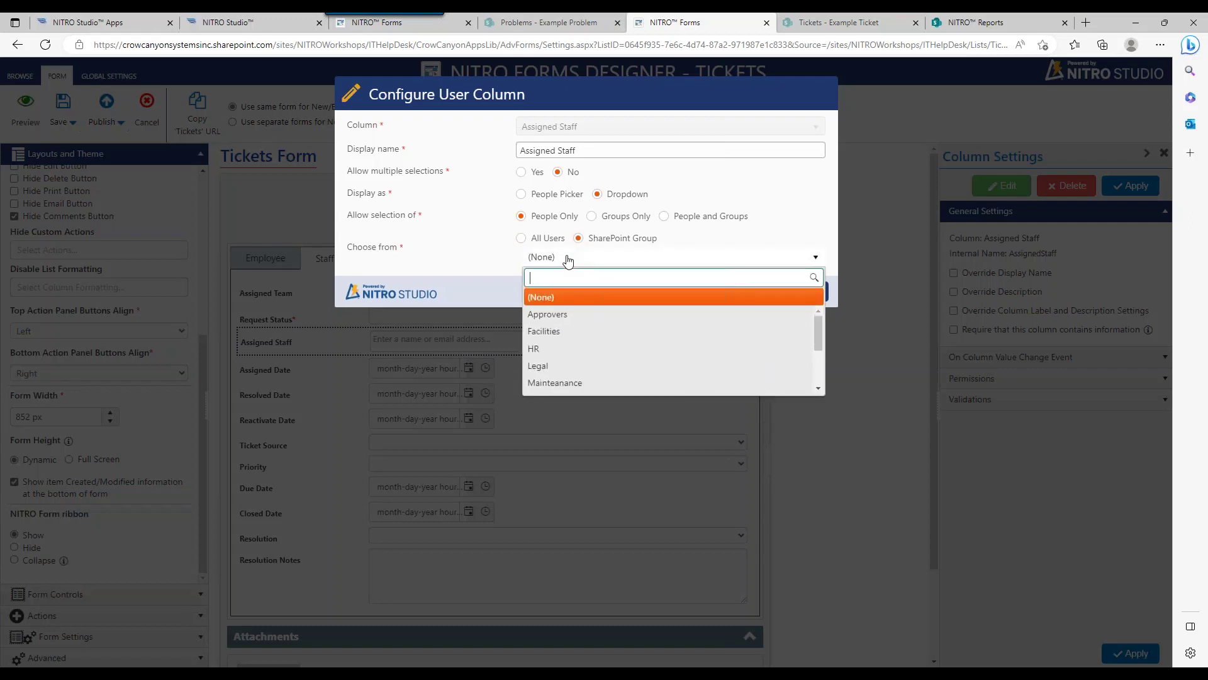
{"action": "left_click", "coordinate": [561, 240]}
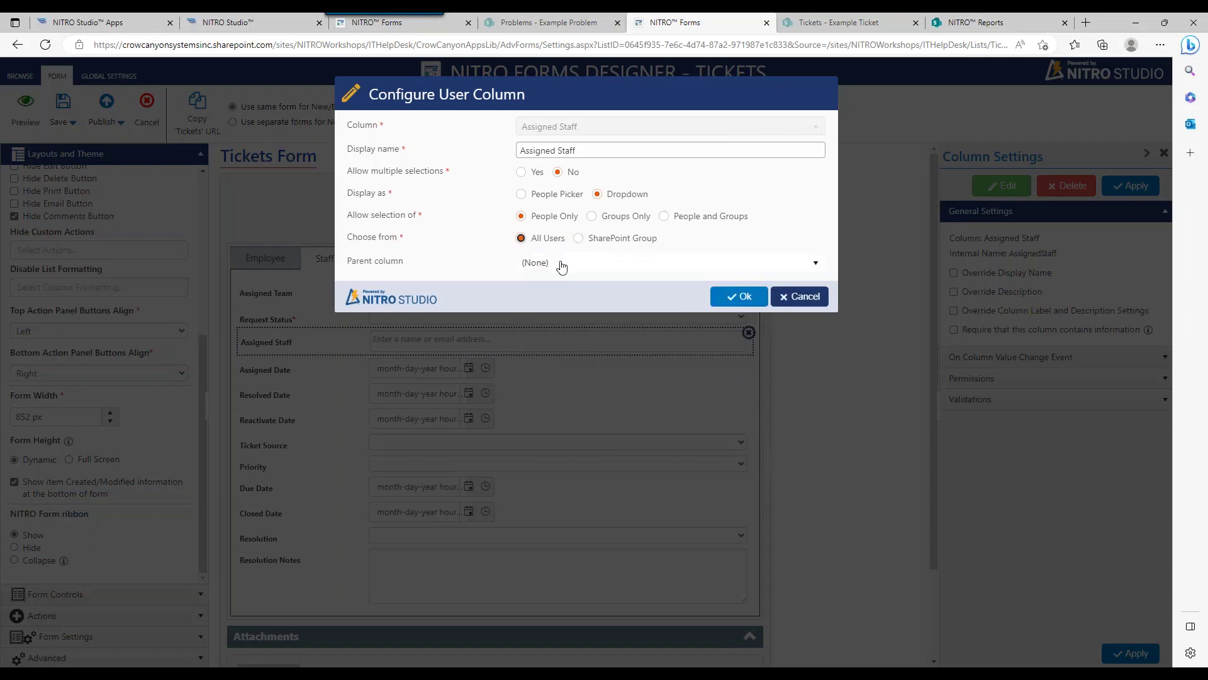
- Set Assigned Team as the Assigned Staff parent column, allow all values if the parent is blank, and accept the configuration
{"action": "left_click", "coordinate": [561, 267]}
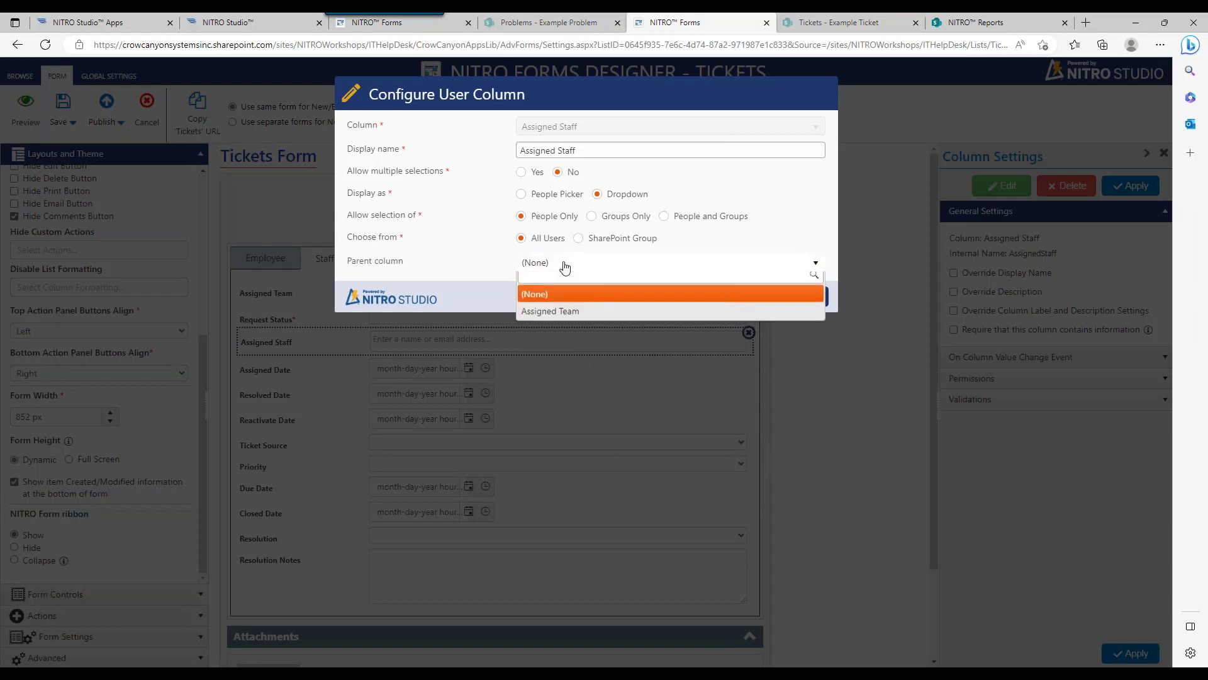
{"action": "left_click", "coordinate": [549, 320]}
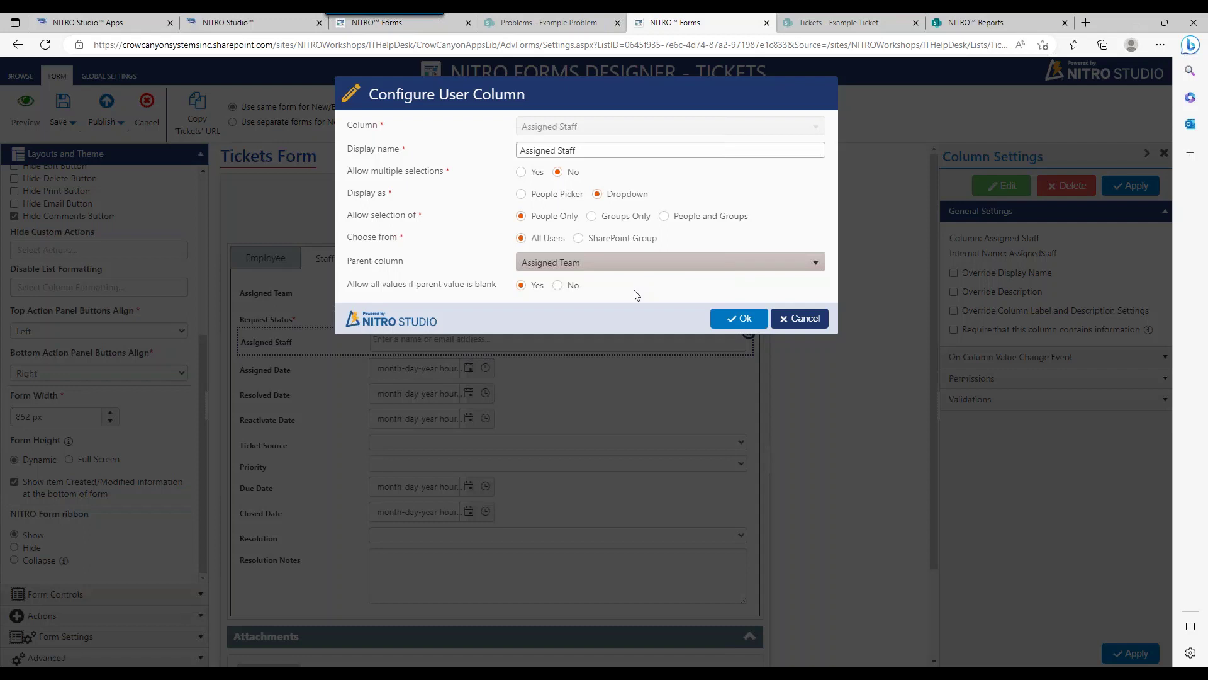
{"action": "left_click", "coordinate": [587, 240]}
{"action": "left_click", "coordinate": [584, 259]}
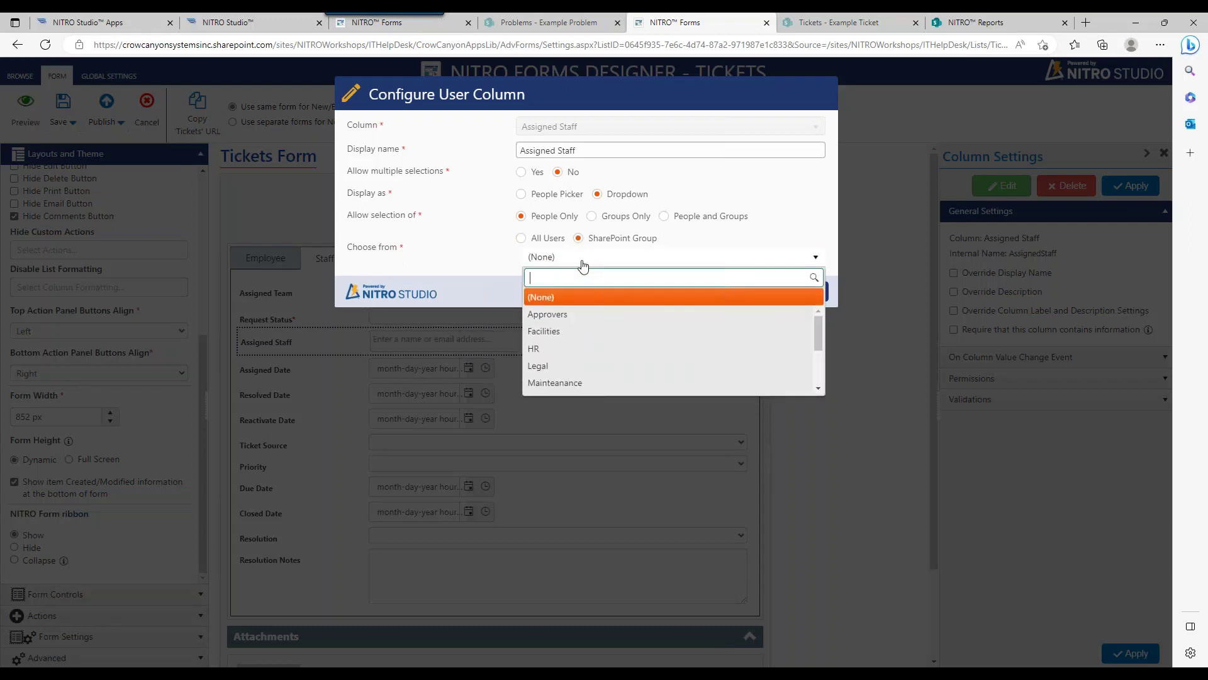
{"action": "left_click", "coordinate": [520, 238]}
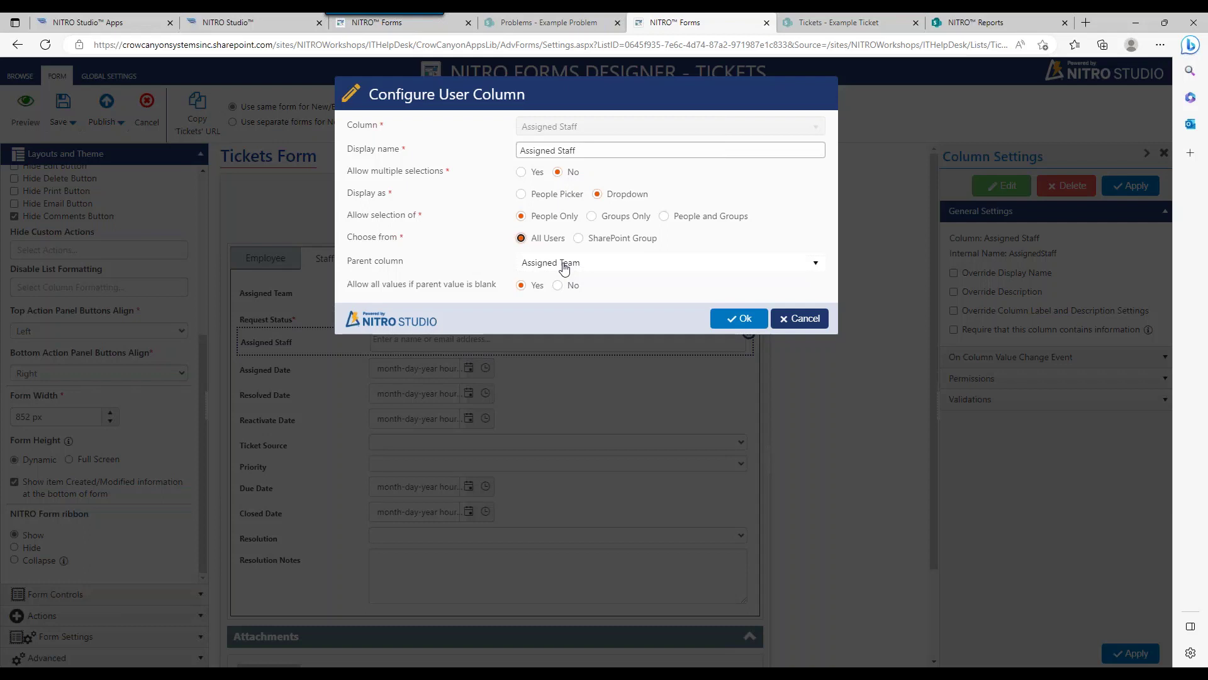
{"action": "left_click", "coordinate": [558, 285]}
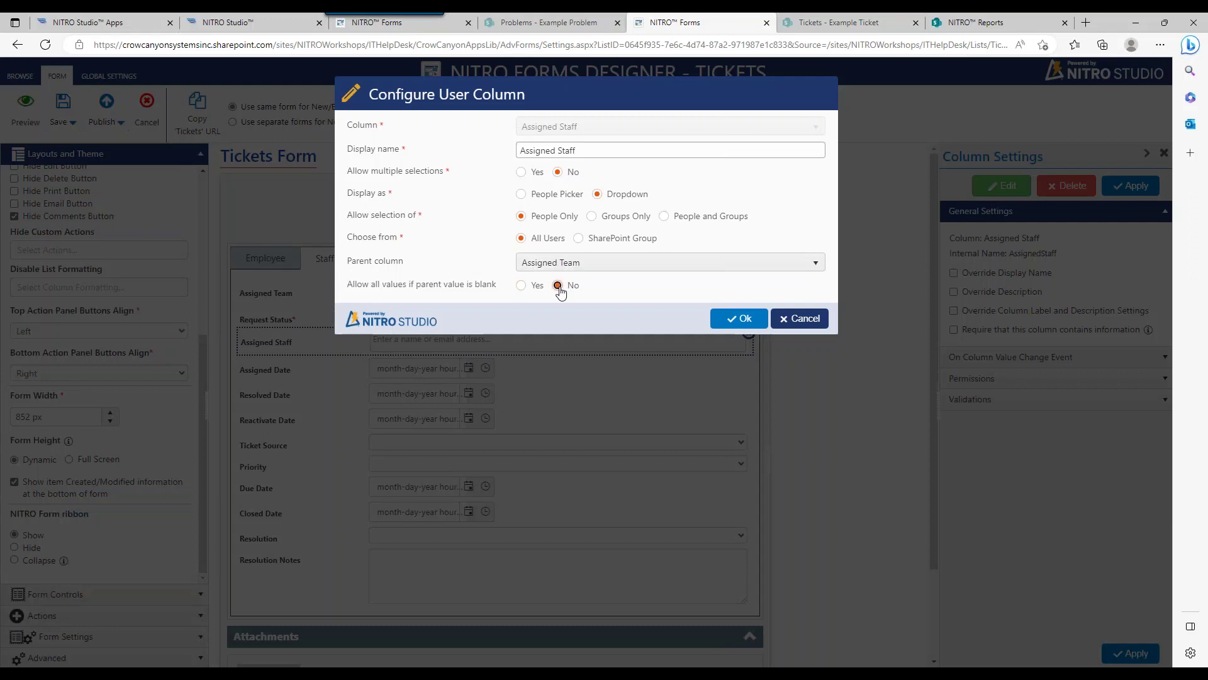
{"action": "left_click", "coordinate": [521, 286]}
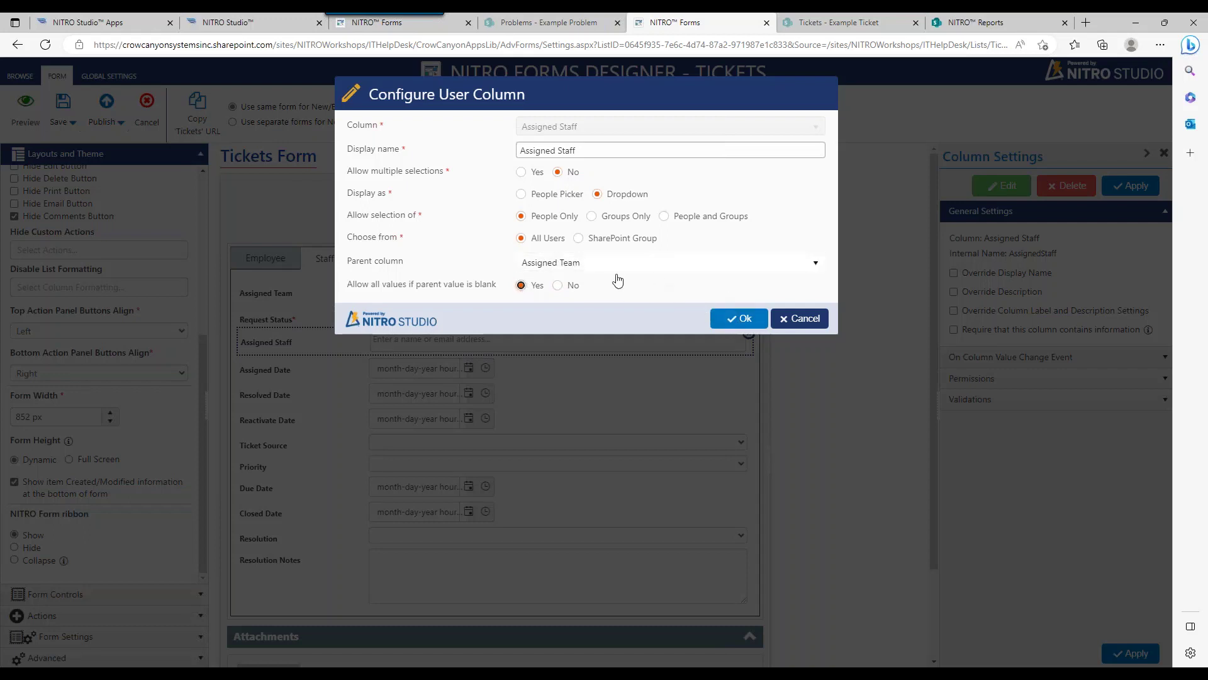
{"action": "left_click", "coordinate": [719, 321]}
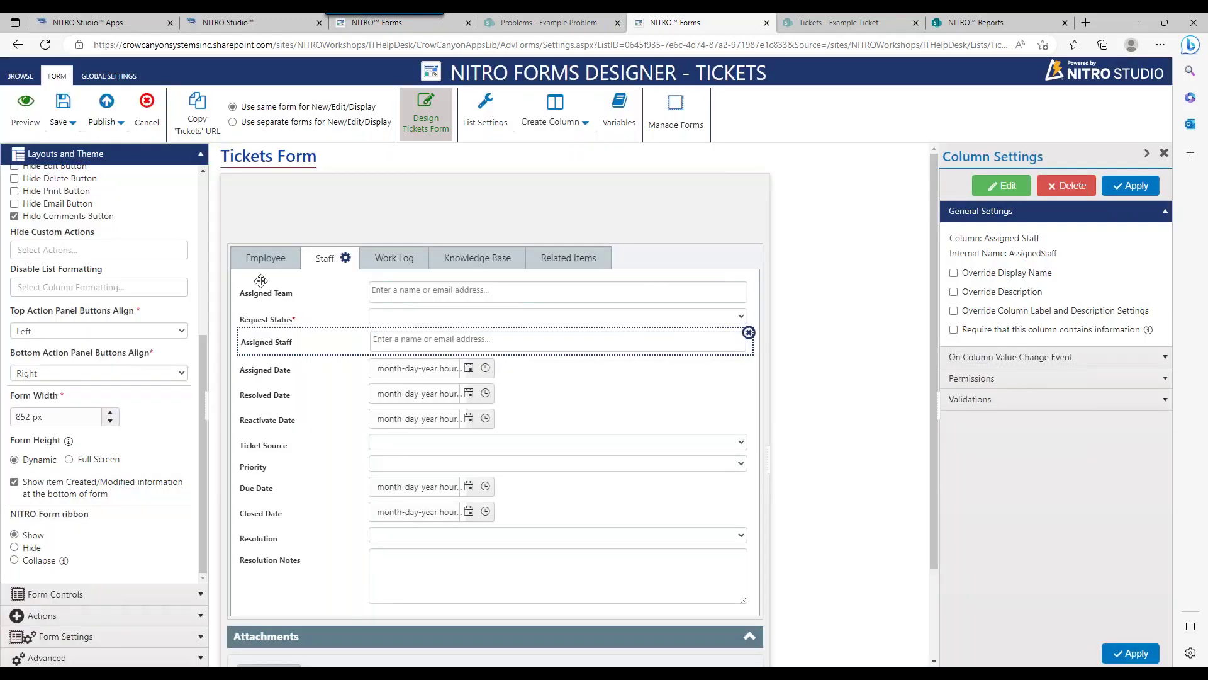
- Preview the Tickets New Form and set Assigned Team to Helpdesk Administrator in its Staff section
{"action": "left_click", "coordinate": [26, 107]}
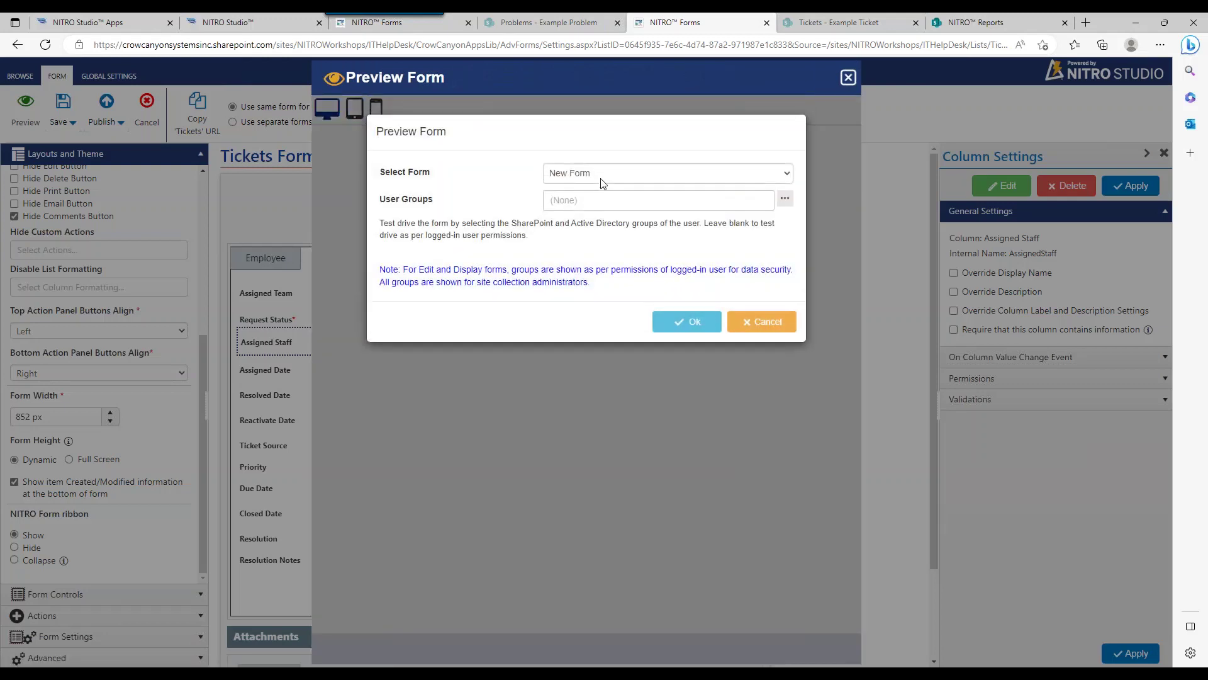
{"action": "left_click", "coordinate": [692, 321]}
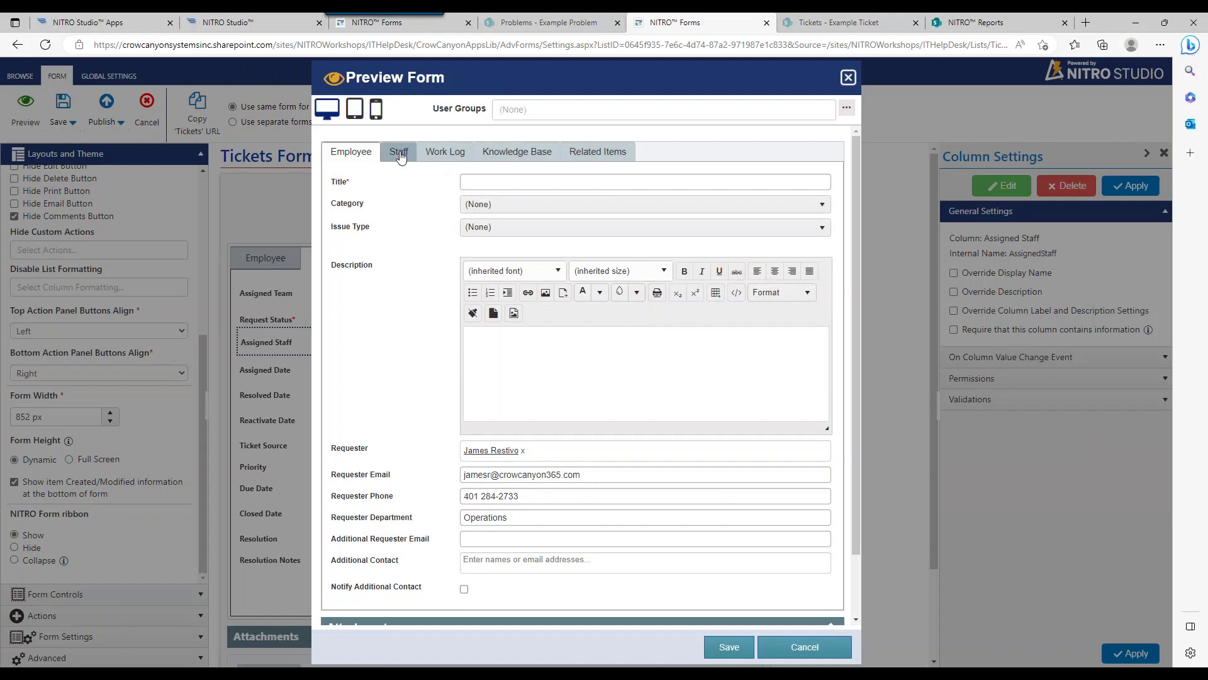
{"action": "left_click", "coordinate": [399, 152]}
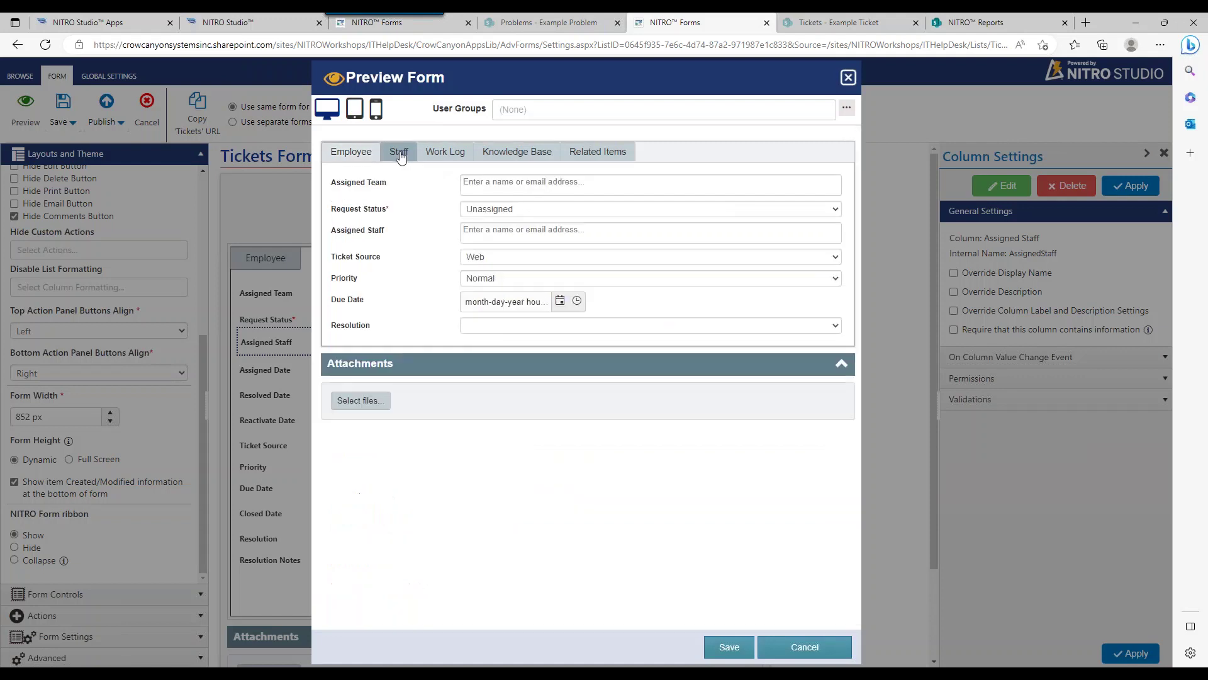
{"action": "left_click", "coordinate": [514, 180]}
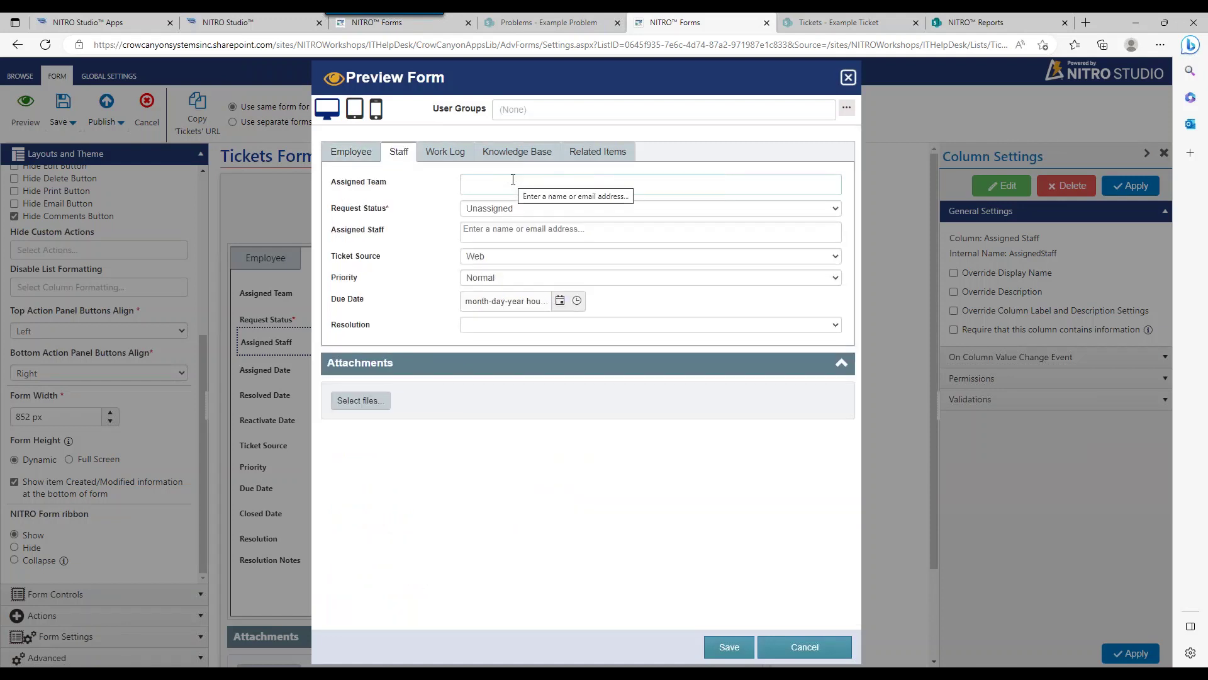
{"action": "type", "text": "help"}
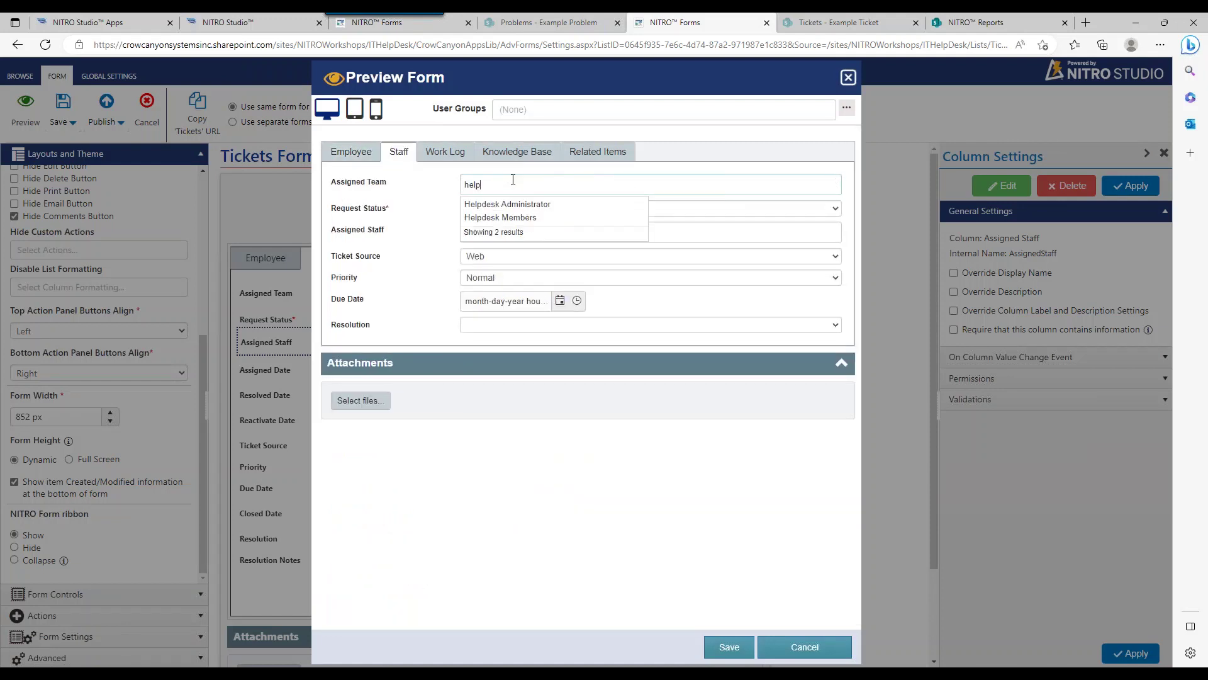
{"action": "left_click", "coordinate": [505, 204]}
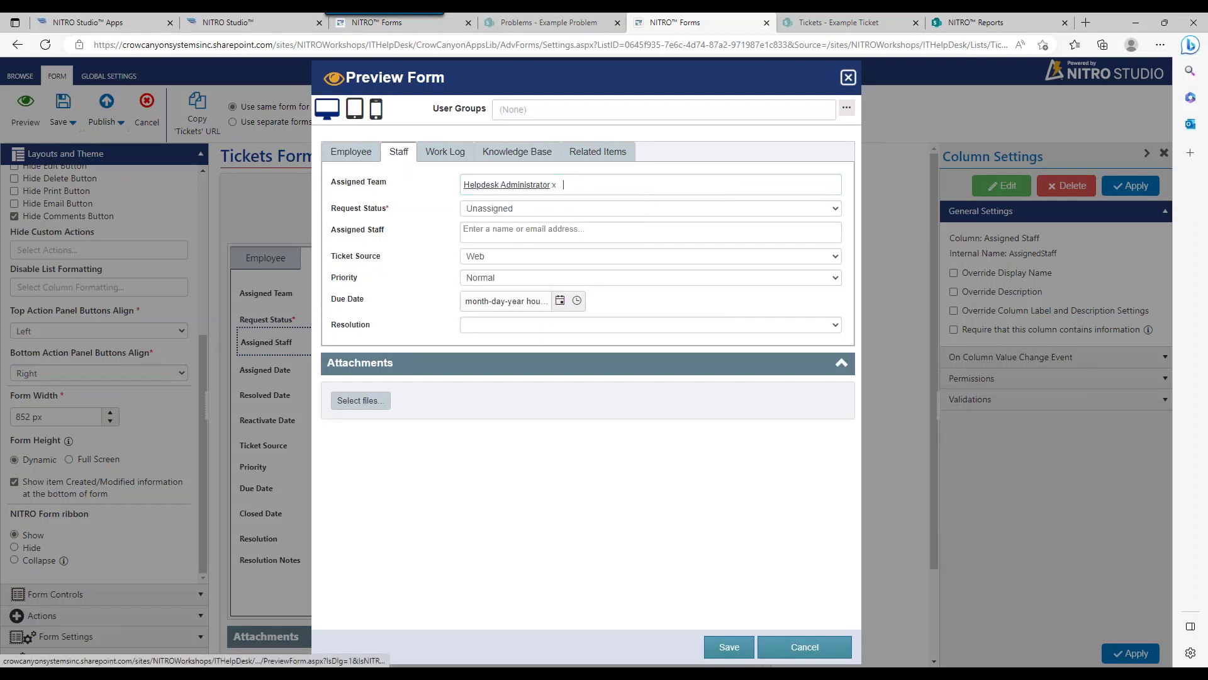
- Search the Assigned Staff field in the form preview for a staff member and select the matching person
{"action": "left_click", "coordinate": [502, 229]}
{"action": "type", "text": "ad"}
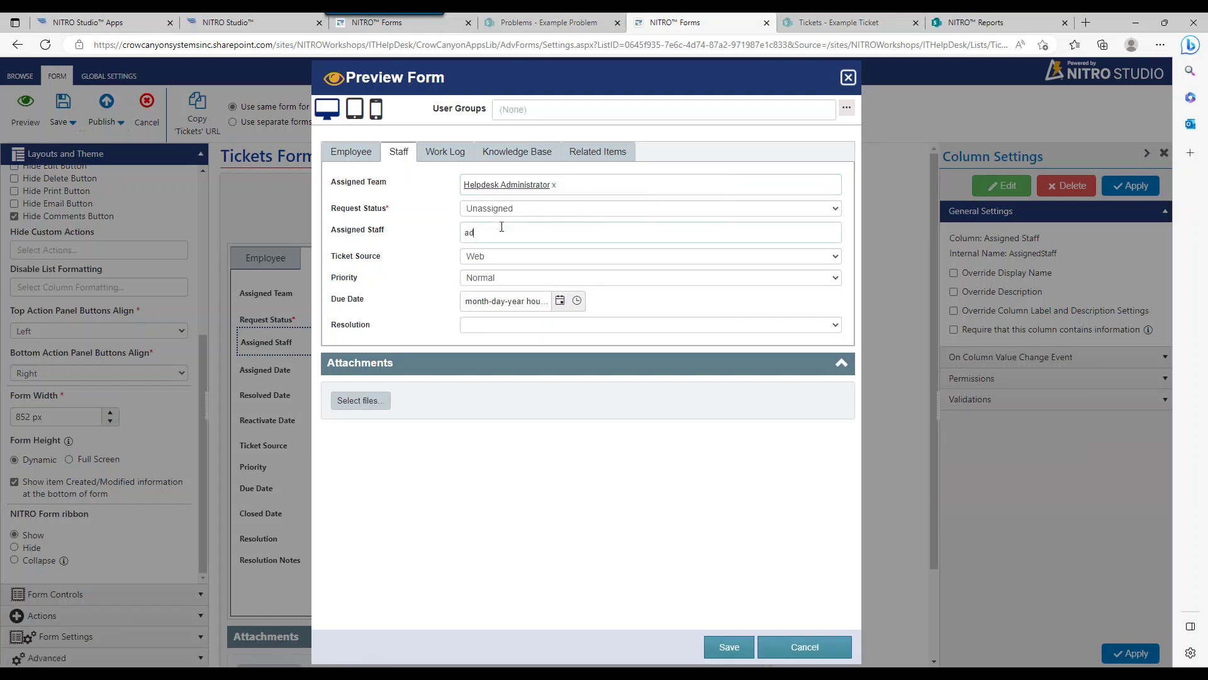
{"action": "key", "text": "BackSpace"}
{"action": "key", "text": "BackSpace"}
{"action": "type", "text": "ja"}
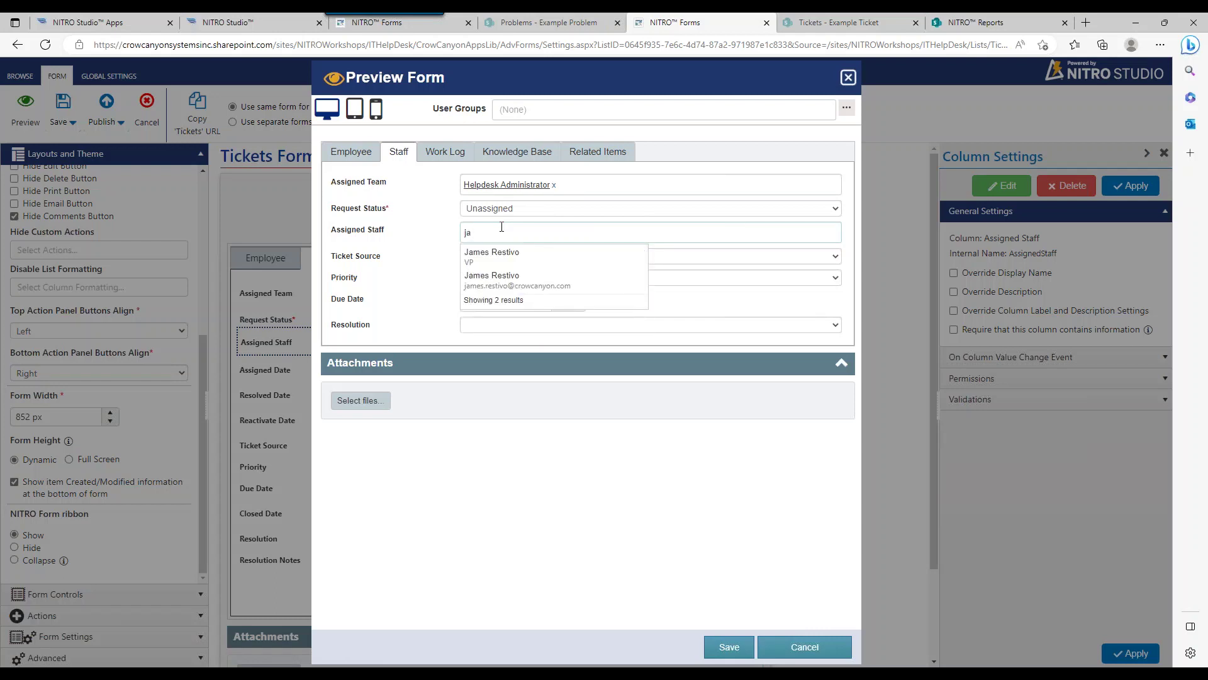
{"action": "left_click", "coordinate": [509, 289]}
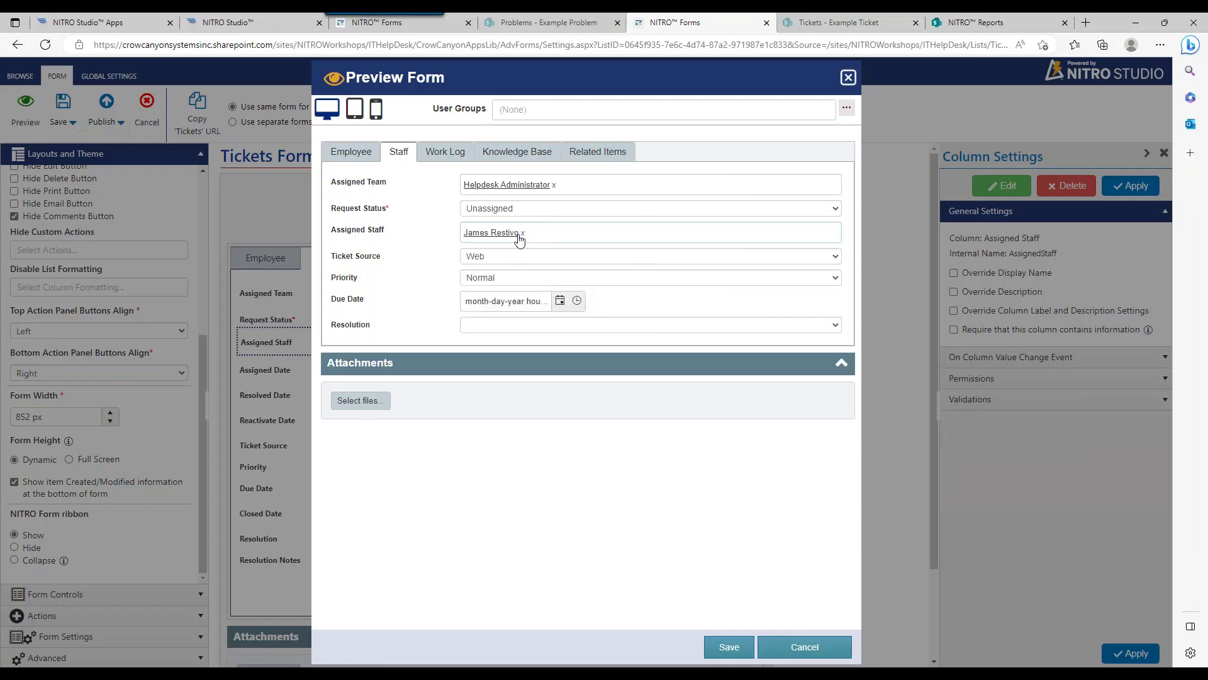
- Remove the selected person from Assigned Staff and search the field for another person by first name
{"action": "left_click", "coordinate": [525, 233]}
{"action": "type", "text": "pavan"}
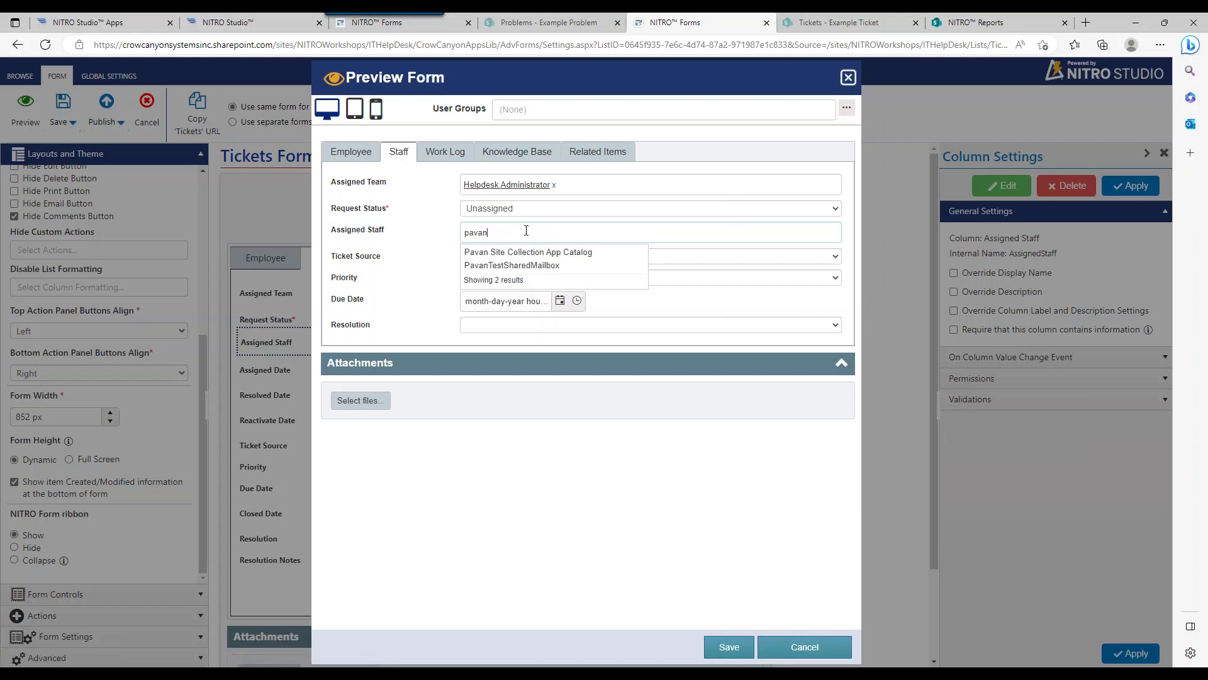
{"action": "key", "text": "BackSpace"}
{"action": "key", "text": "BackSpace"}
{"action": "key", "text": "BackSpace"}
{"action": "key", "text": "BackSpace"}
{"action": "key", "text": "BackSpace"}
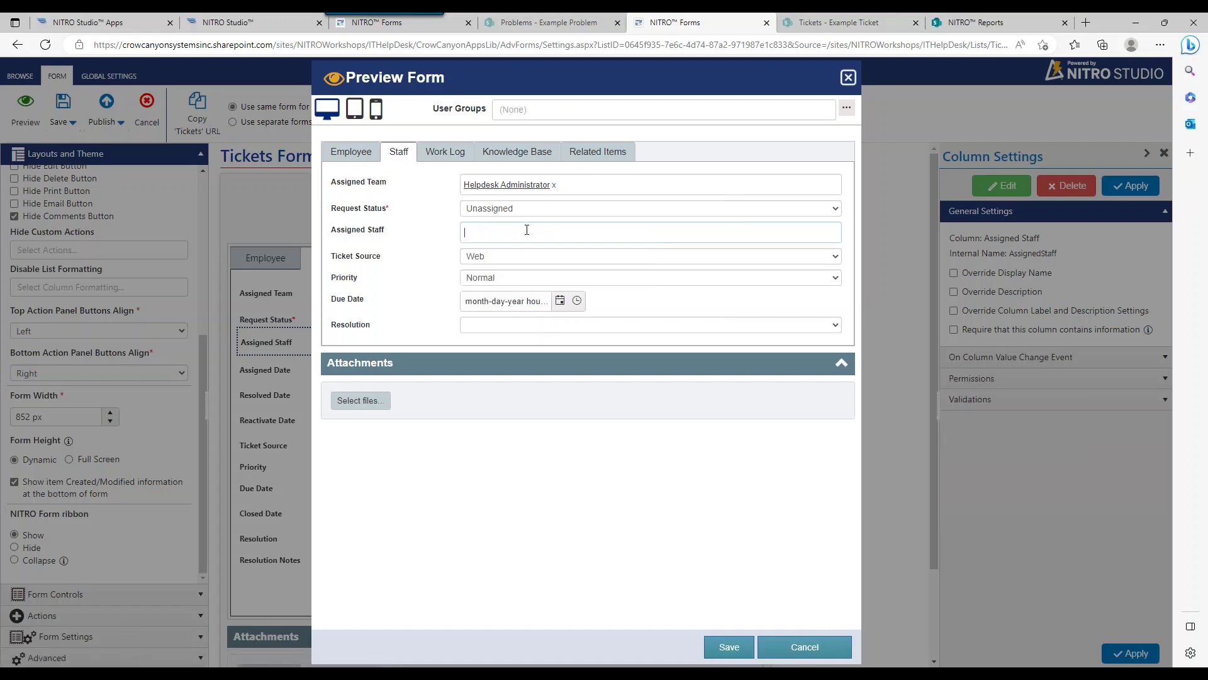
{"action": "type", "text": "pav"}
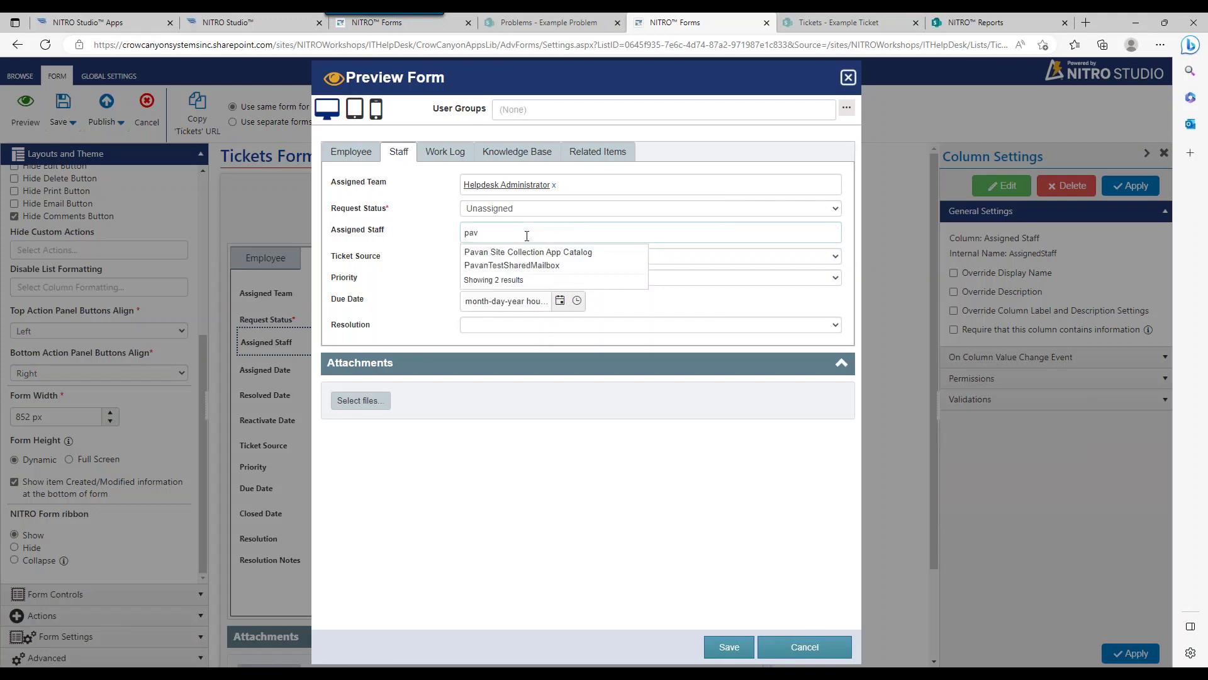
- Apply the Assigned Staff column settings and preview the New Form again, showing its Staff section
{"action": "left_click", "coordinate": [788, 651]}
{"action": "left_click", "coordinate": [1145, 189]}
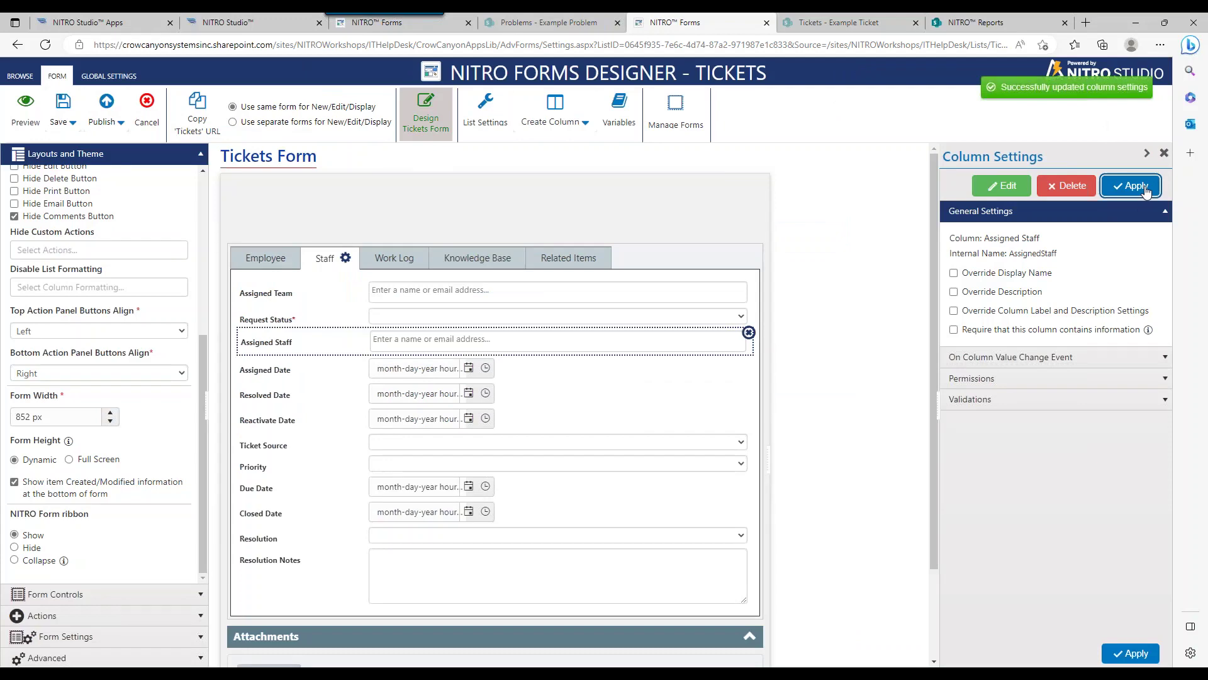
{"action": "left_click", "coordinate": [26, 106]}
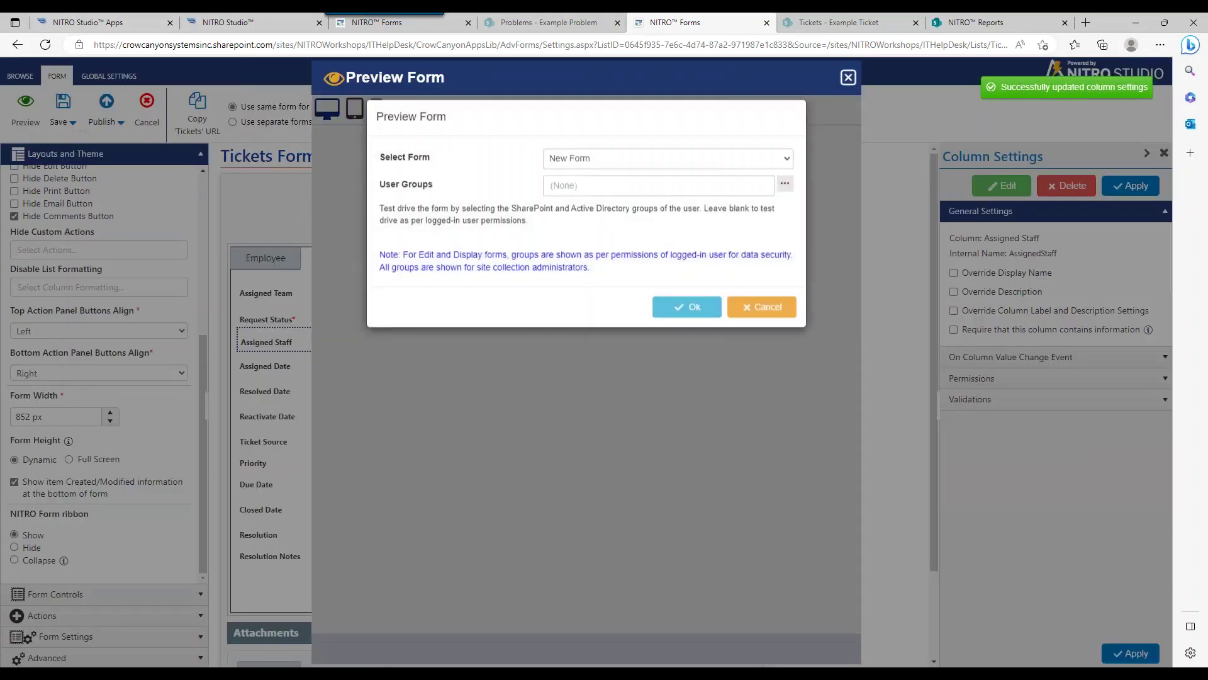
{"action": "left_click", "coordinate": [579, 172]}
{"action": "left_click", "coordinate": [705, 323]}
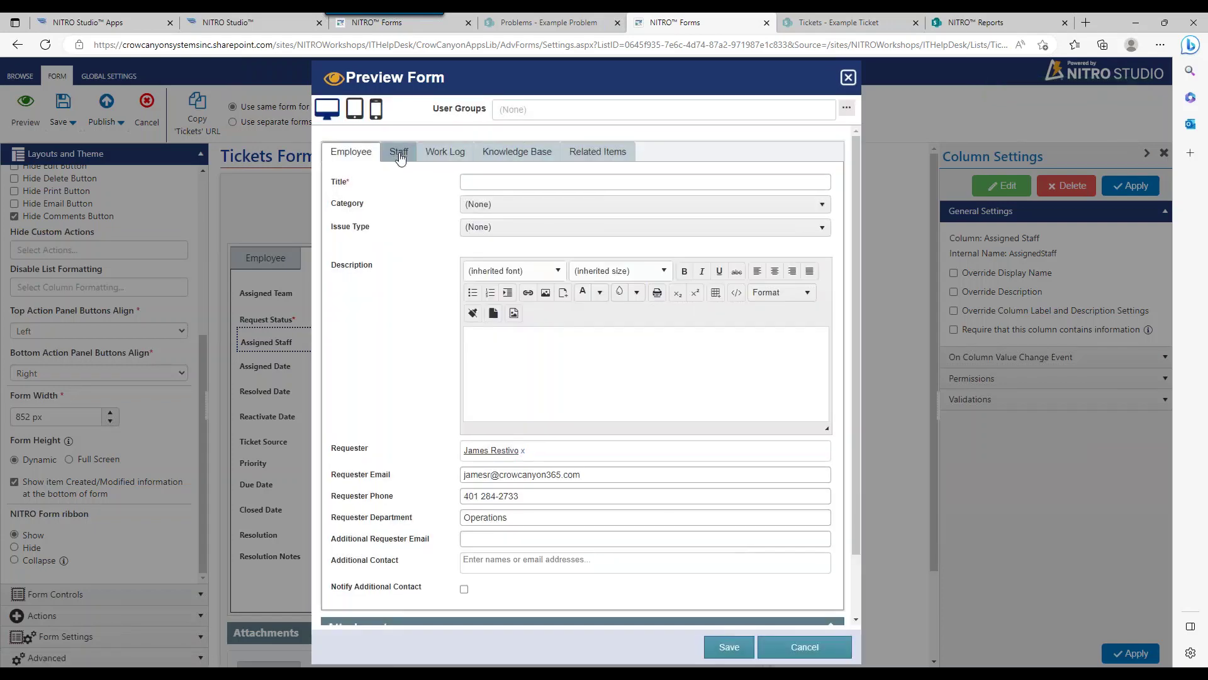
{"action": "left_click", "coordinate": [399, 152]}
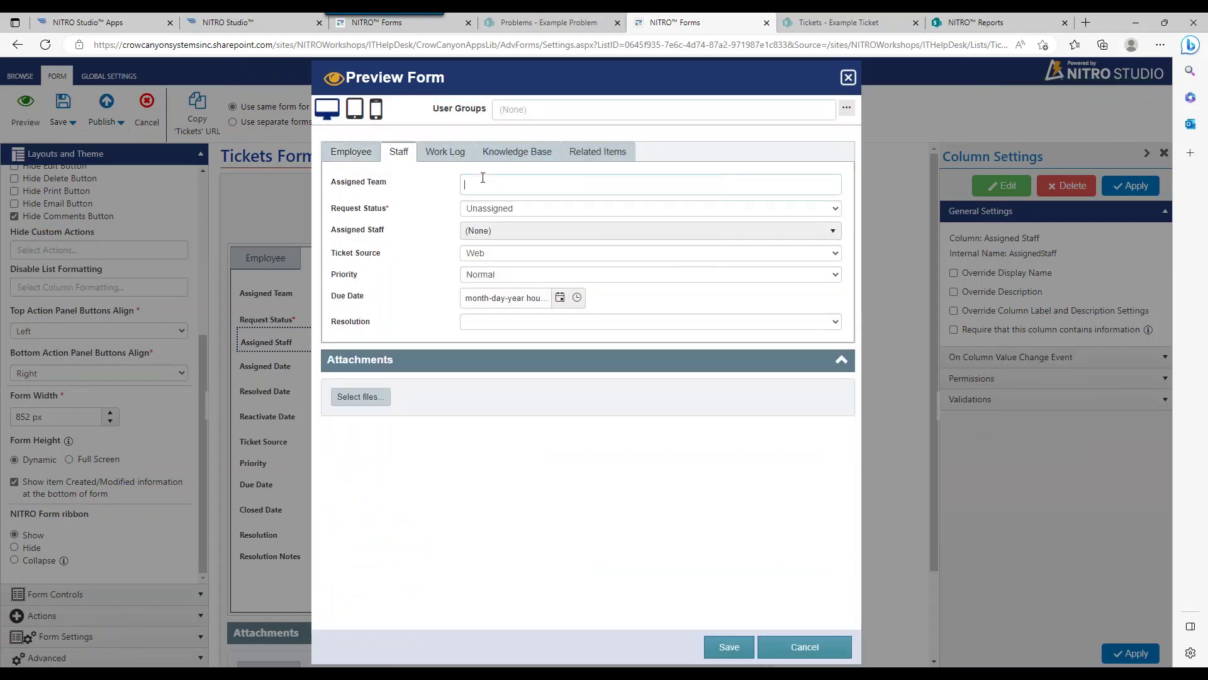
- Leave Assigned Team blank in the preview and list the available Assigned Staff choices
{"action": "type", "text": "ha"}
{"action": "double_click", "coordinate": [469, 184]}
{"action": "key", "text": "BackSpace"}
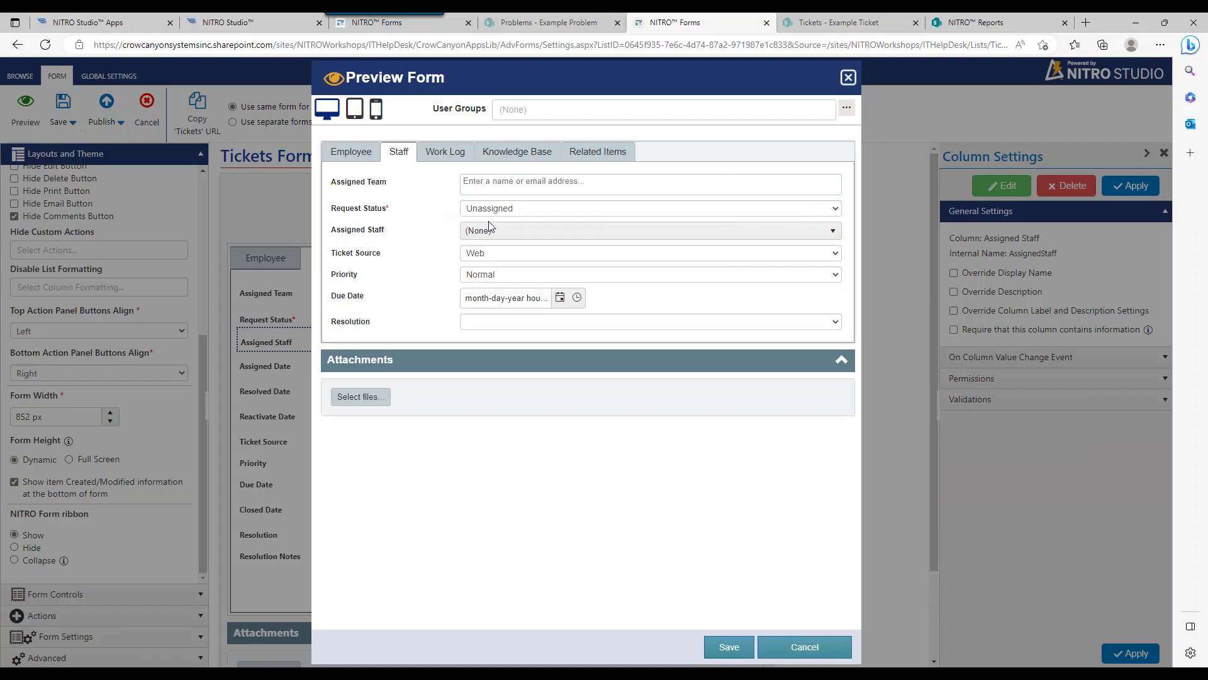
{"action": "left_click", "coordinate": [500, 235]}
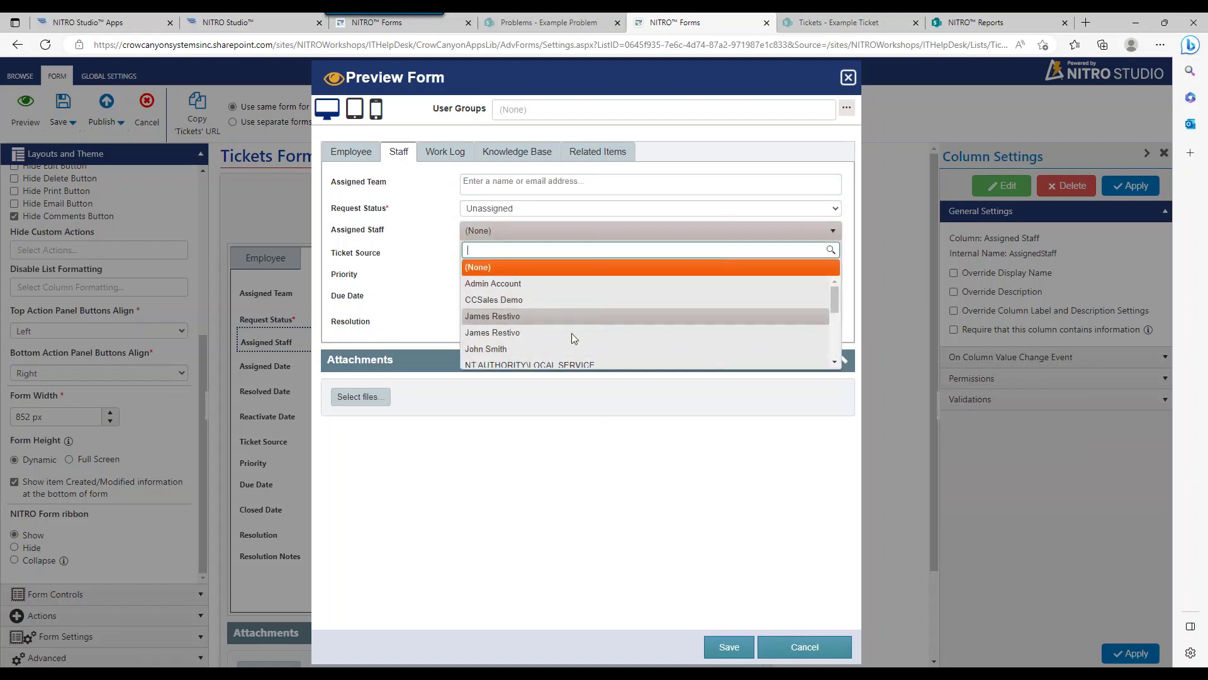
- Set Assigned Team to Helpdesk Administrator in the preview and check the resulting Assigned Staff choices
{"action": "left_click", "coordinate": [520, 192]}
{"action": "type", "text": "helpd"}
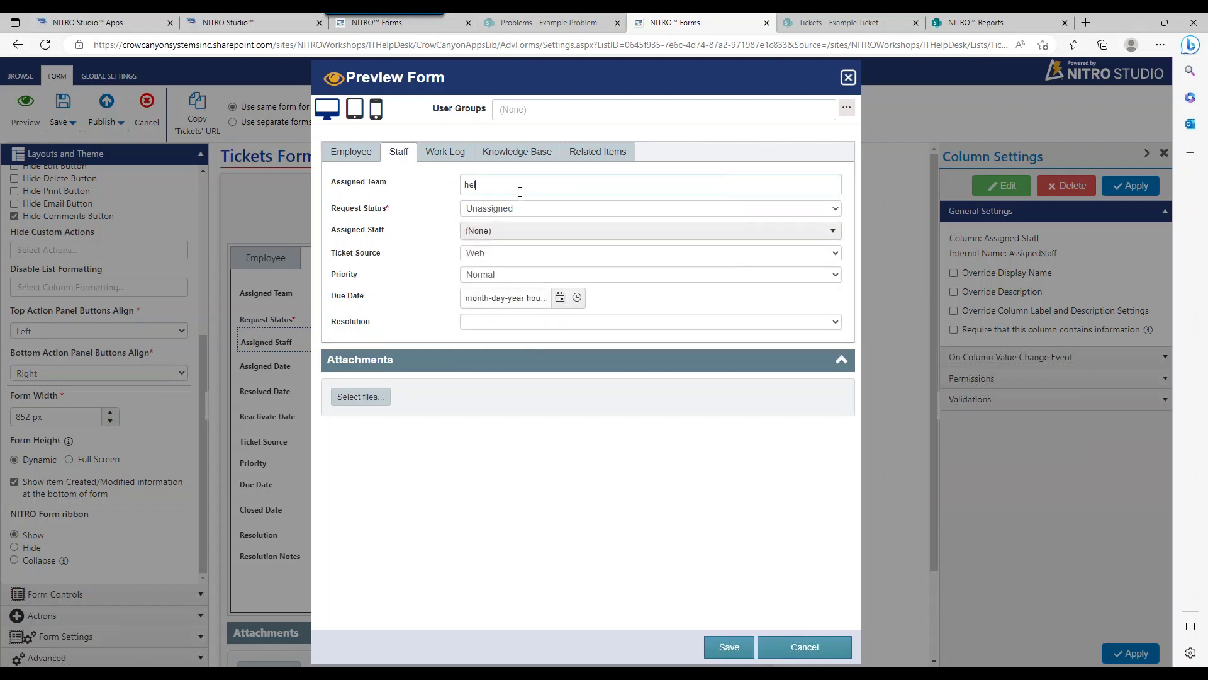
{"action": "type", "text": "esk"}
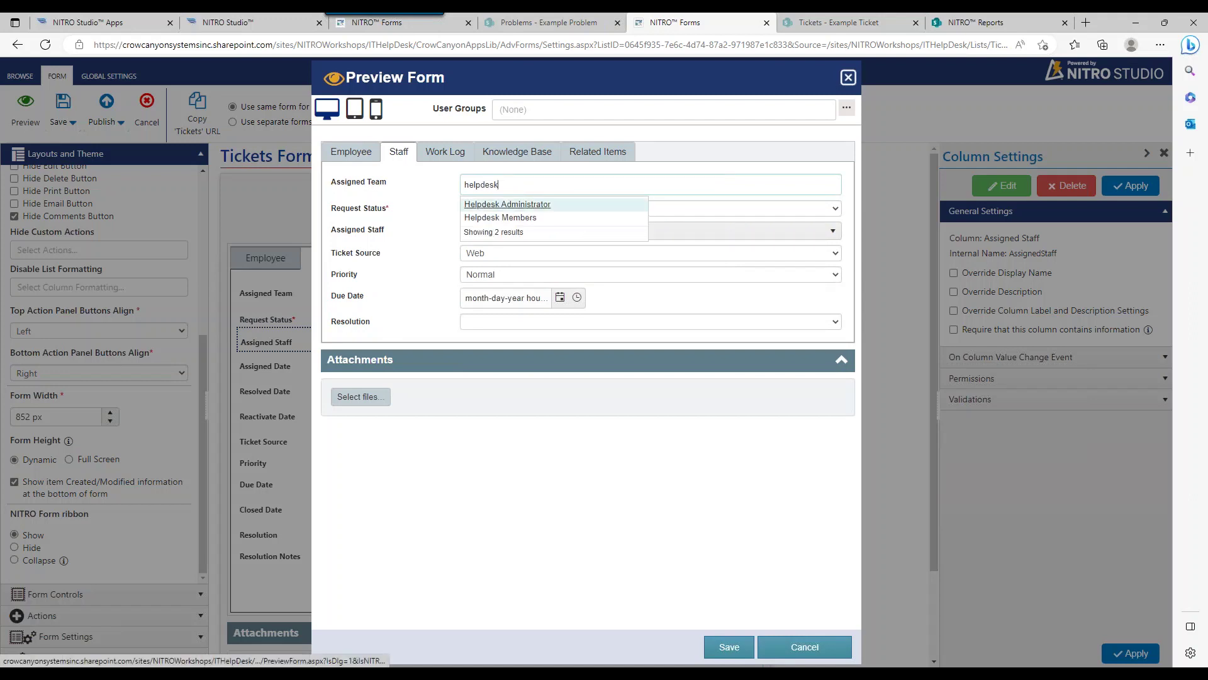
{"action": "left_click", "coordinate": [558, 204]}
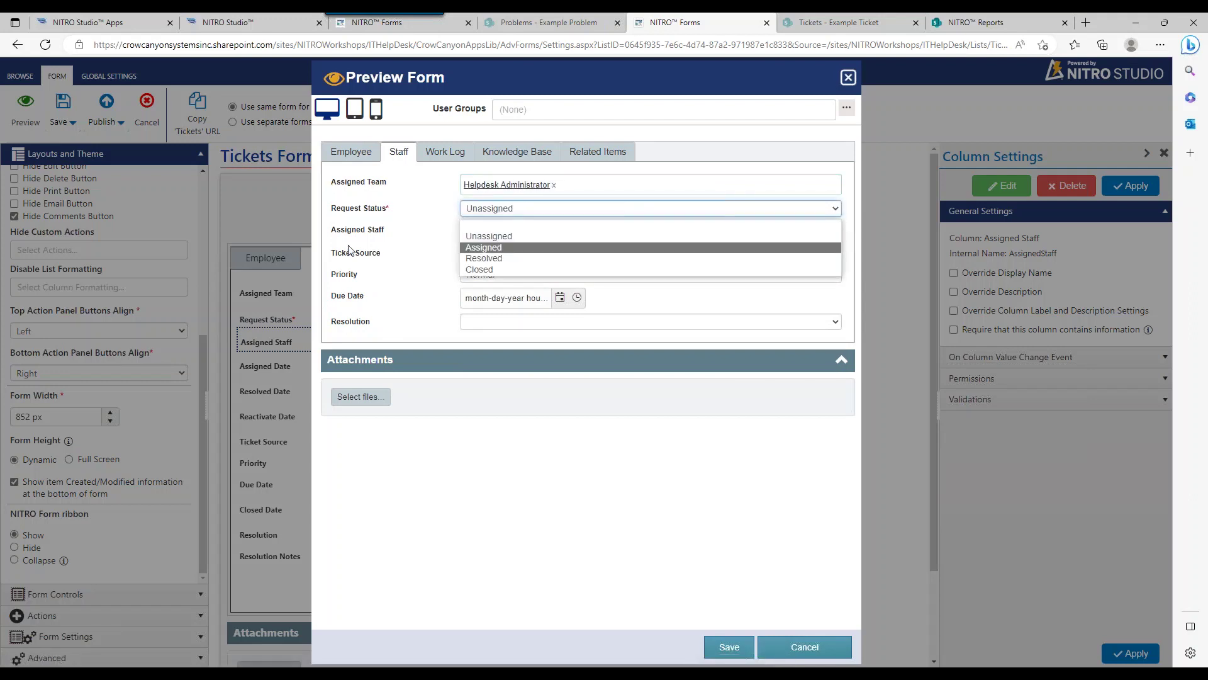
{"action": "left_click", "coordinate": [401, 225]}
{"action": "left_click", "coordinate": [497, 230]}
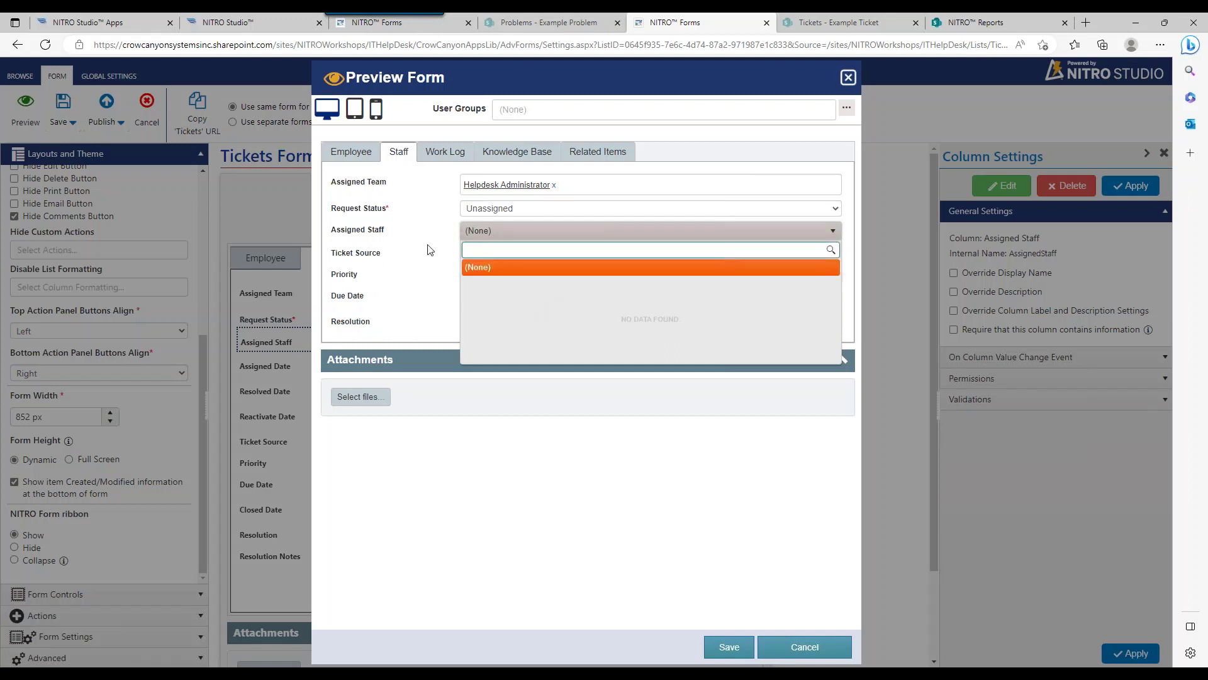
- Remove Helpdesk Administrator from Assigned Team, recheck the Assigned Staff choices, and close the form preview
{"action": "left_click", "coordinate": [554, 185]}
{"action": "left_click", "coordinate": [522, 230]}
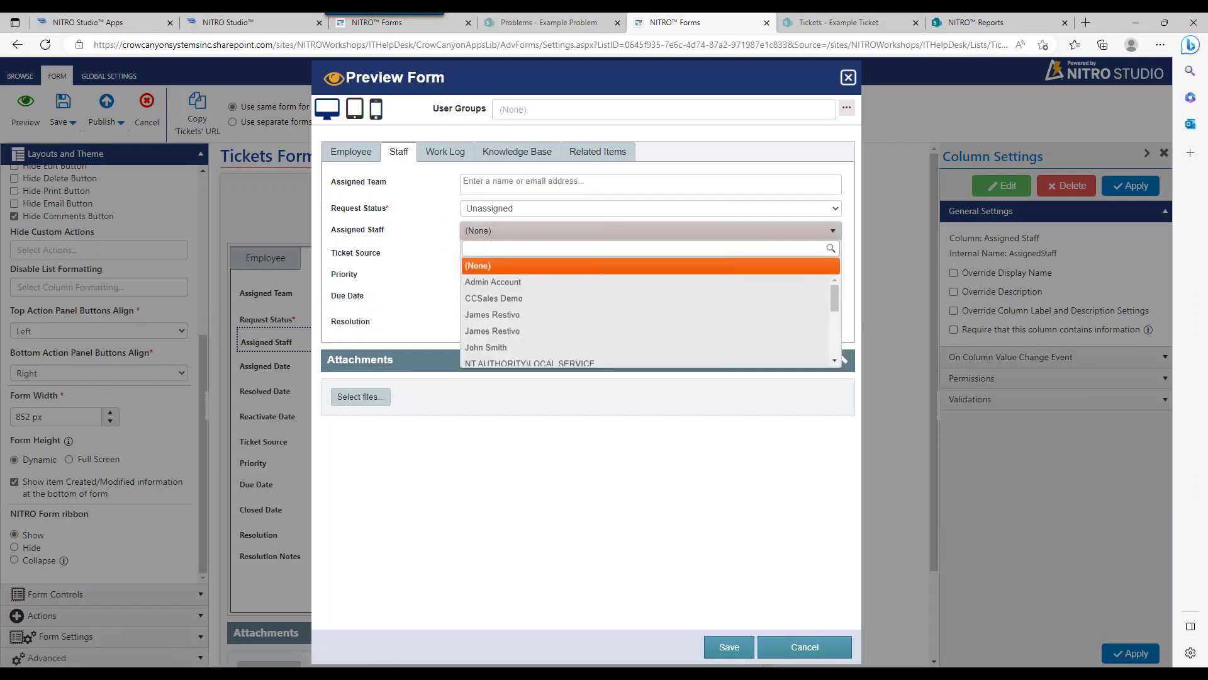
{"action": "left_click", "coordinate": [517, 267]}
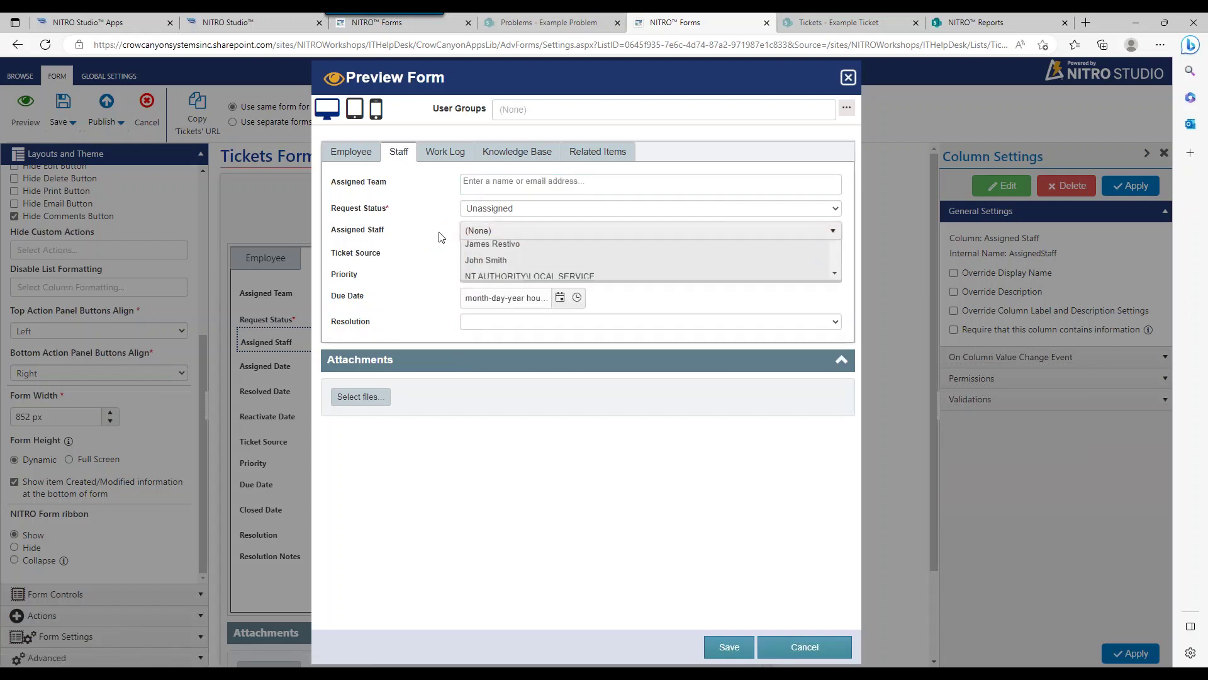
{"action": "left_click", "coordinate": [528, 233]}
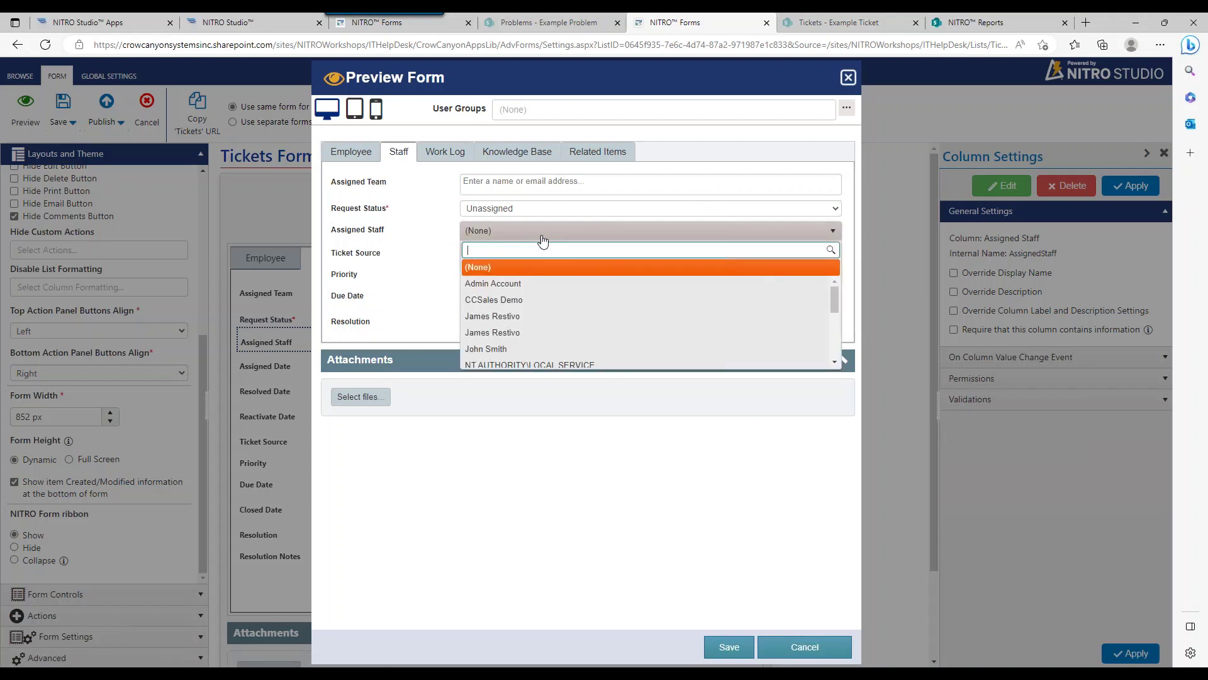
{"action": "left_click", "coordinate": [412, 228]}
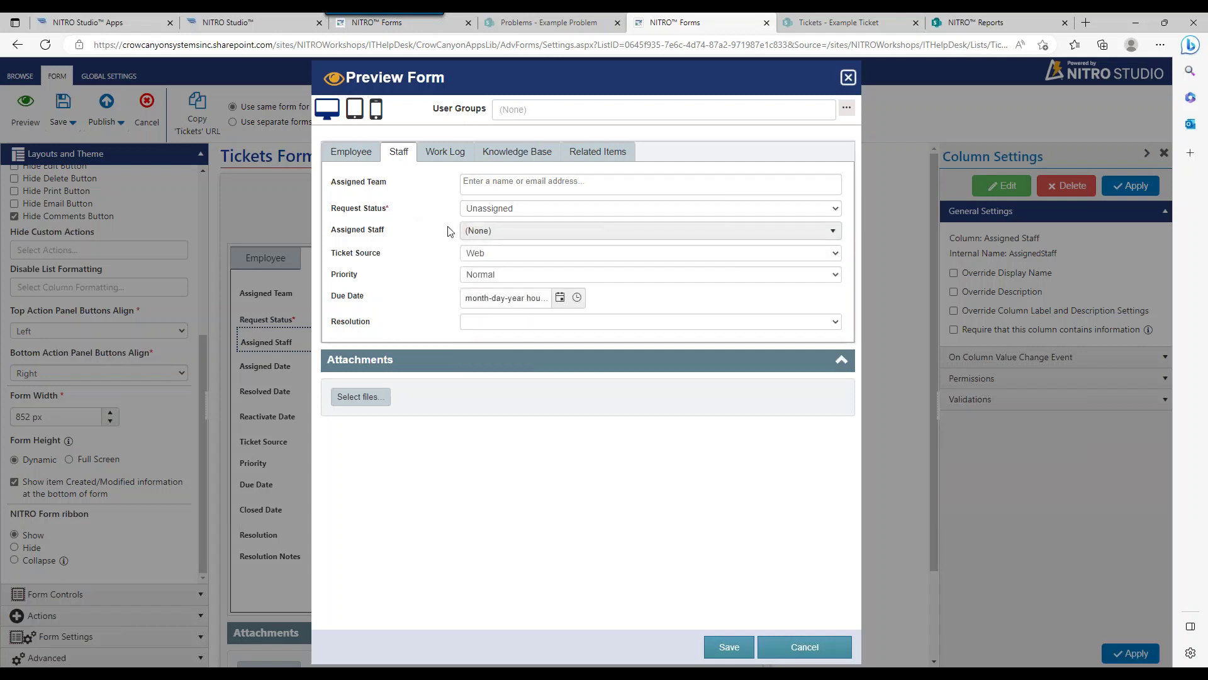
{"action": "left_click", "coordinate": [497, 232]}
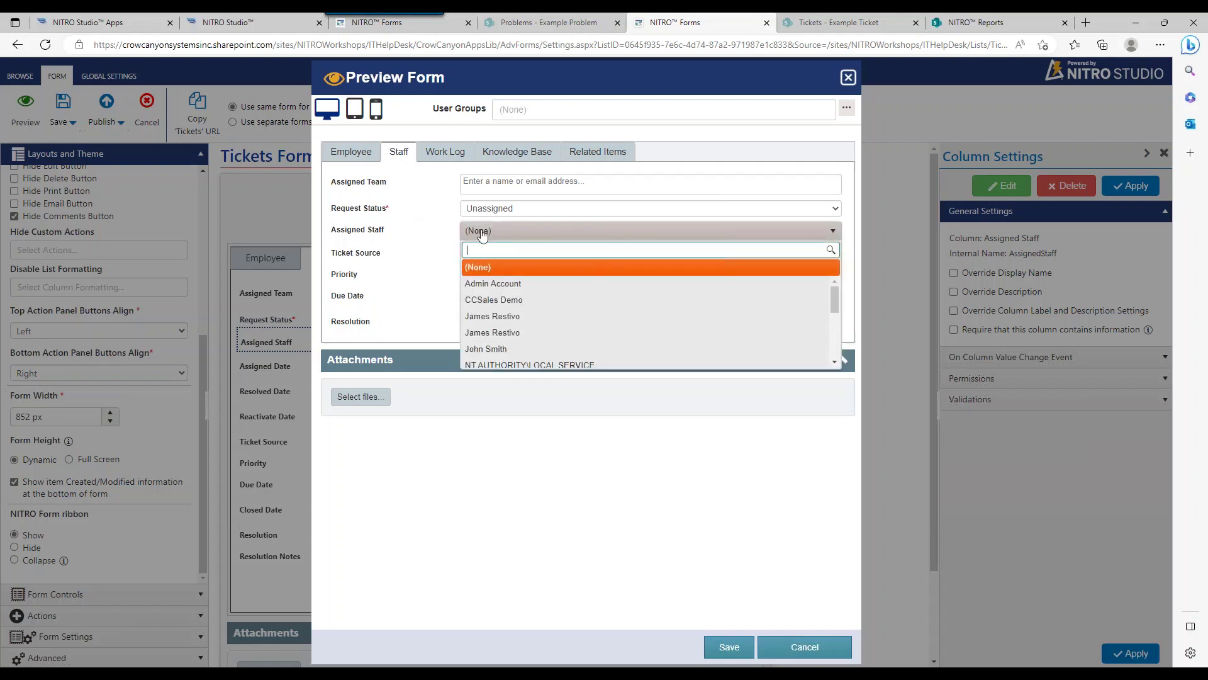
{"action": "left_click", "coordinate": [467, 236]}
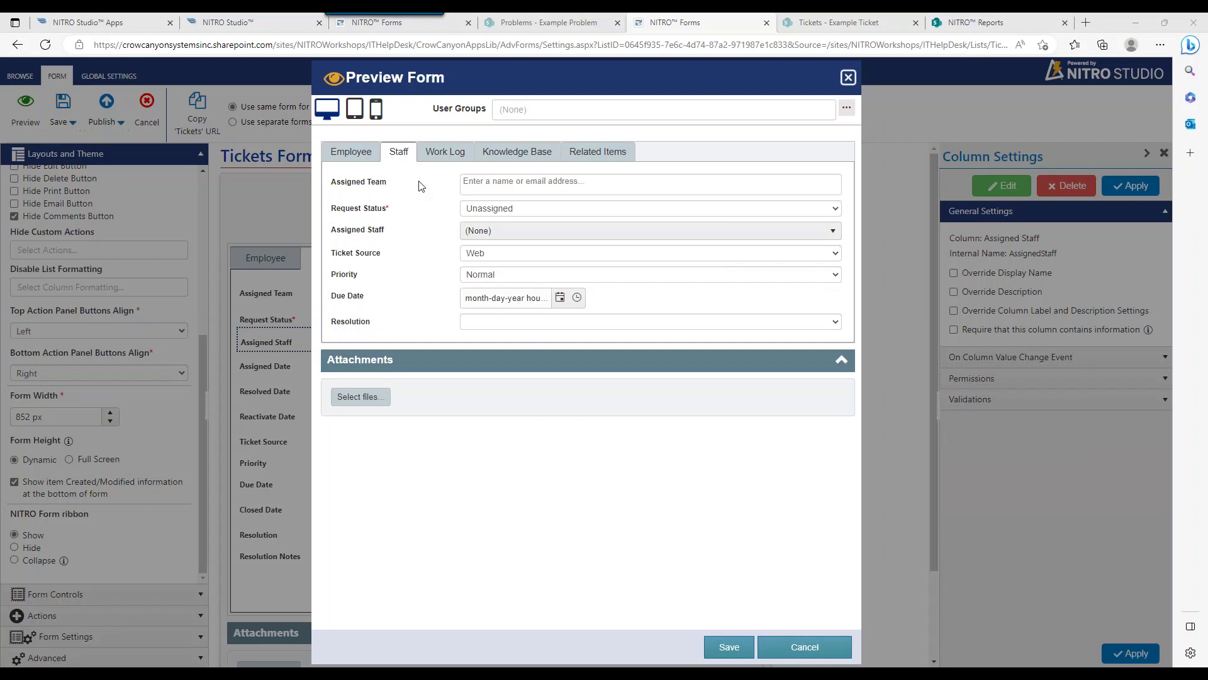
{"action": "left_click", "coordinate": [847, 78]}
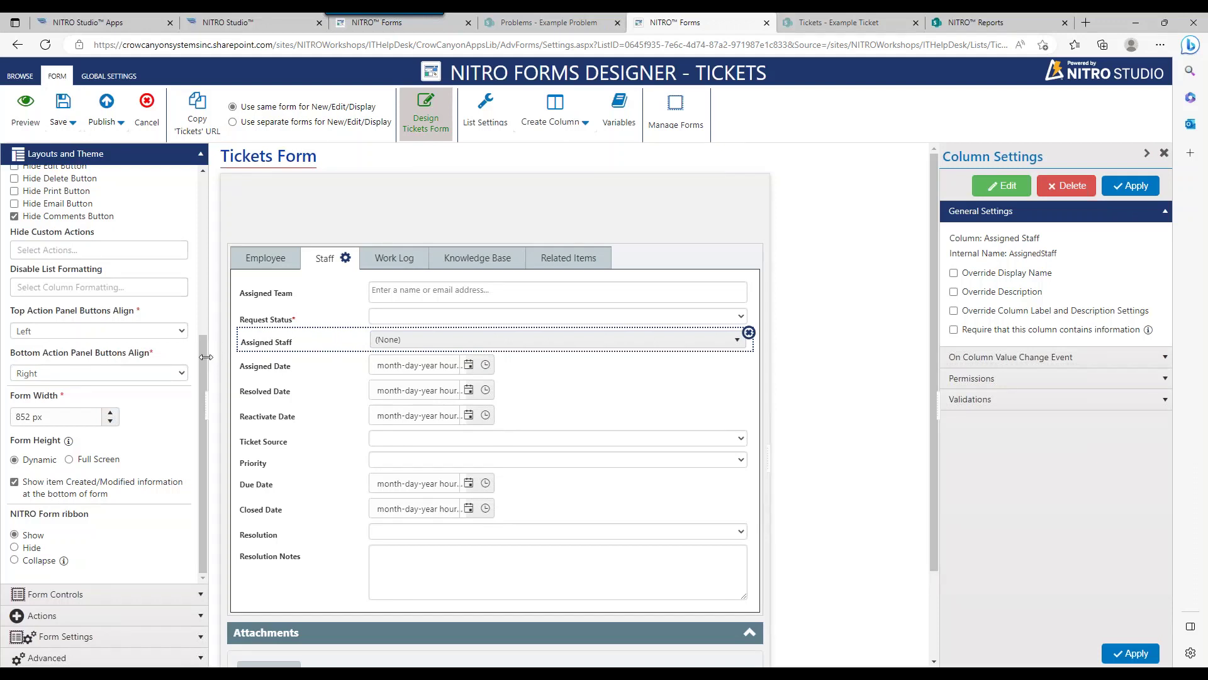
- Widen the layout settings pane and try the Collapse and Hide options for the NITRO Form ribbon, returning to Show
{"action": "left_click_drag", "start_coordinate": [206, 357], "coordinate": [229, 357]}
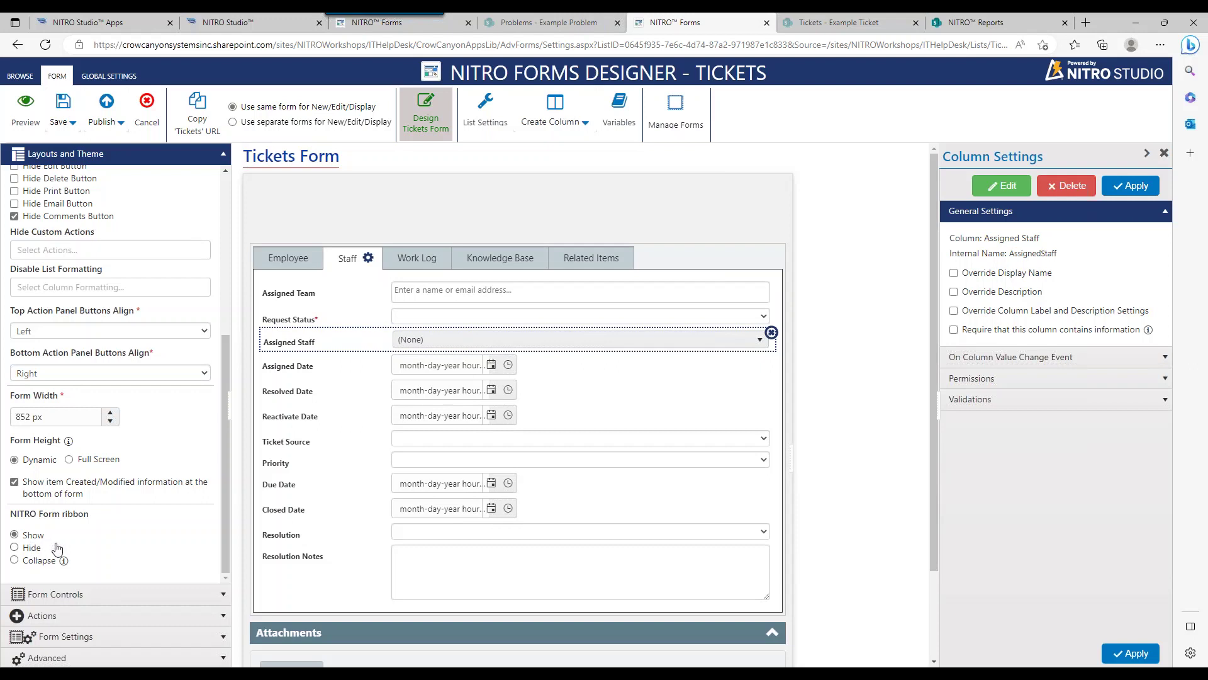
{"action": "left_click", "coordinate": [48, 561]}
{"action": "mouse_move", "coordinate": [64, 562]}
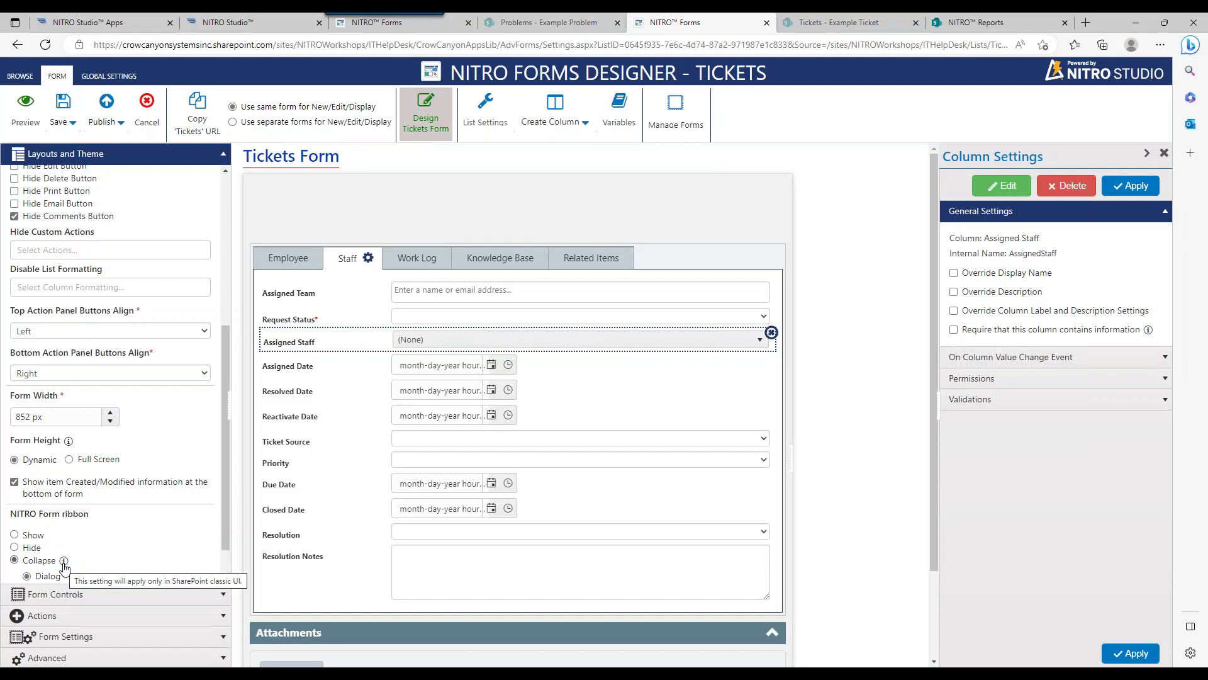
{"action": "left_click", "coordinate": [32, 536]}
{"action": "left_click", "coordinate": [31, 547]}
{"action": "left_click", "coordinate": [32, 537]}
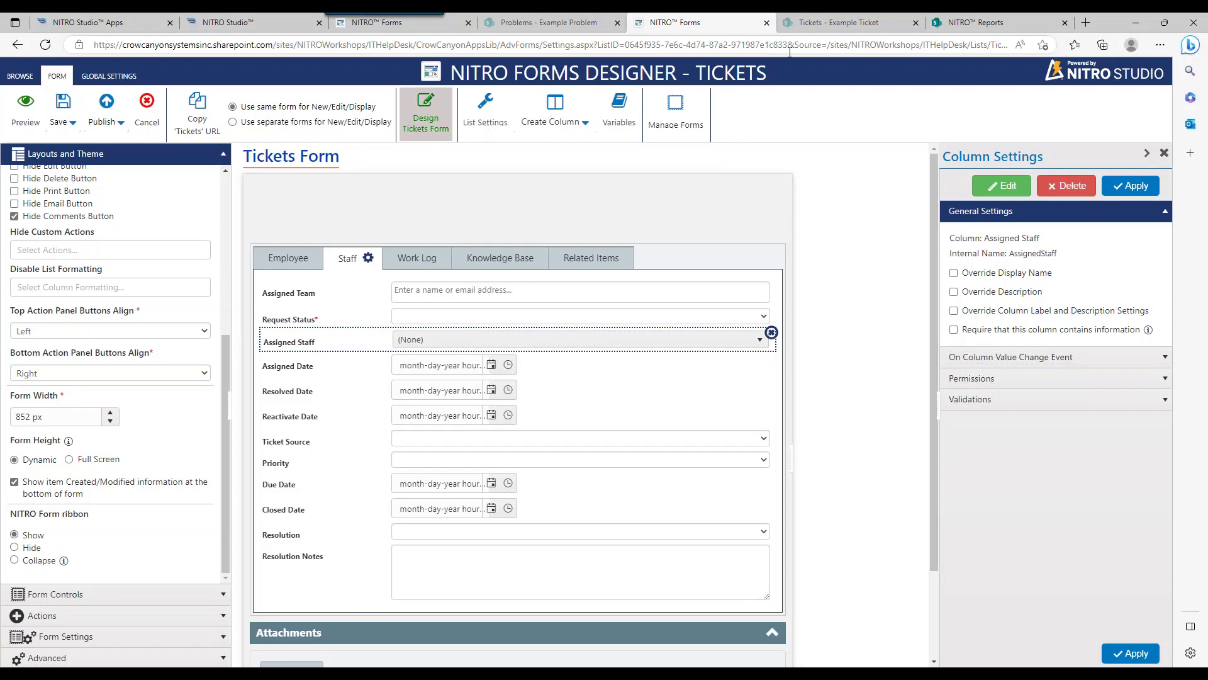
- Switch to the Example Ticket and examine its form ribbon, including the additional actions
{"action": "left_click", "coordinate": [845, 19]}
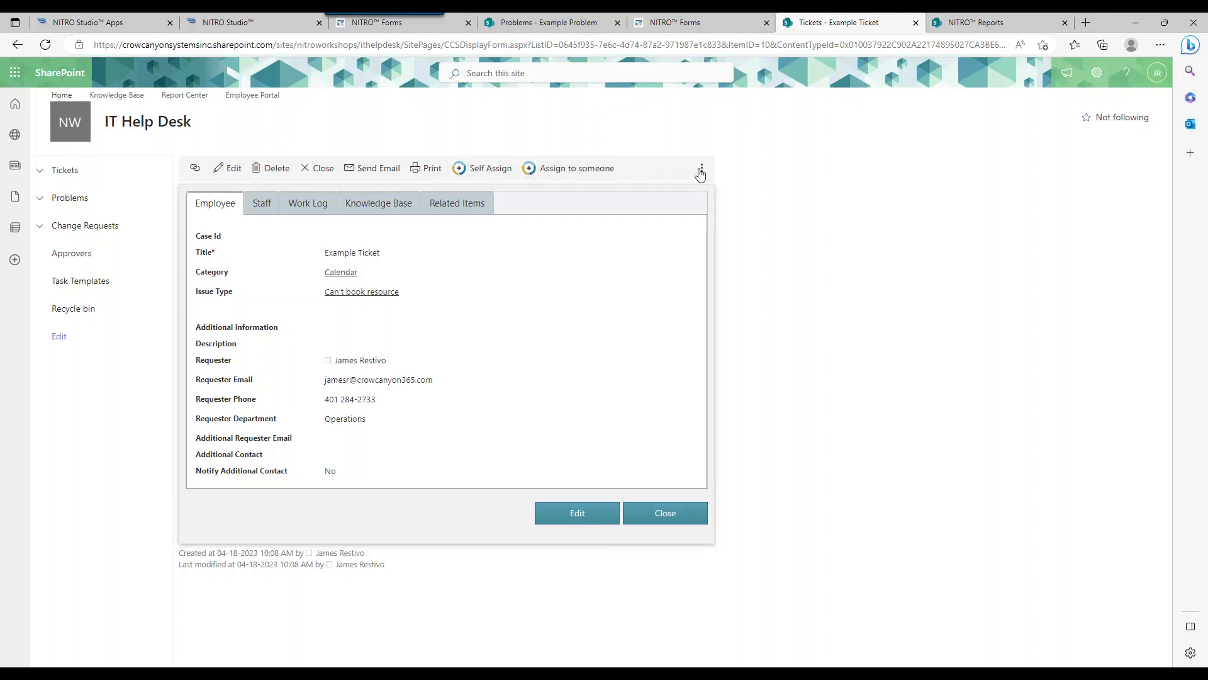
{"action": "left_click", "coordinate": [700, 170]}
{"action": "left_click", "coordinate": [700, 173]}
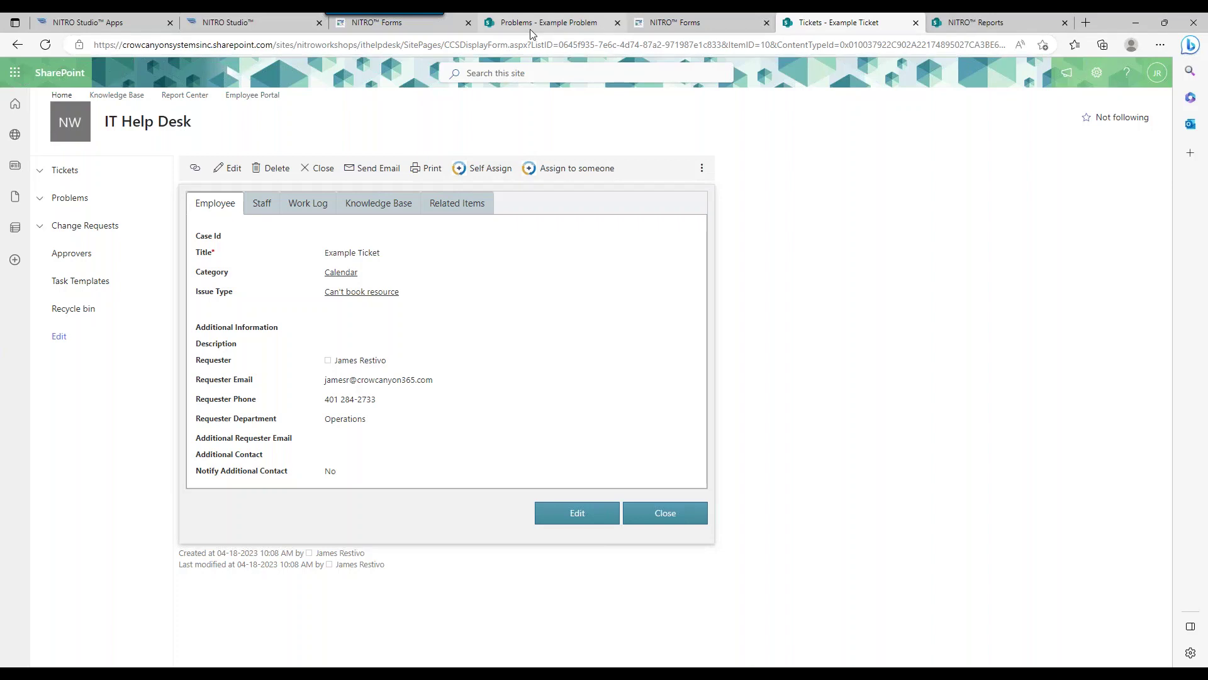
- Open the Example Problem for editing and examine its ribbonless form from the General fields down to Save and Cancel
{"action": "left_click", "coordinate": [545, 21]}
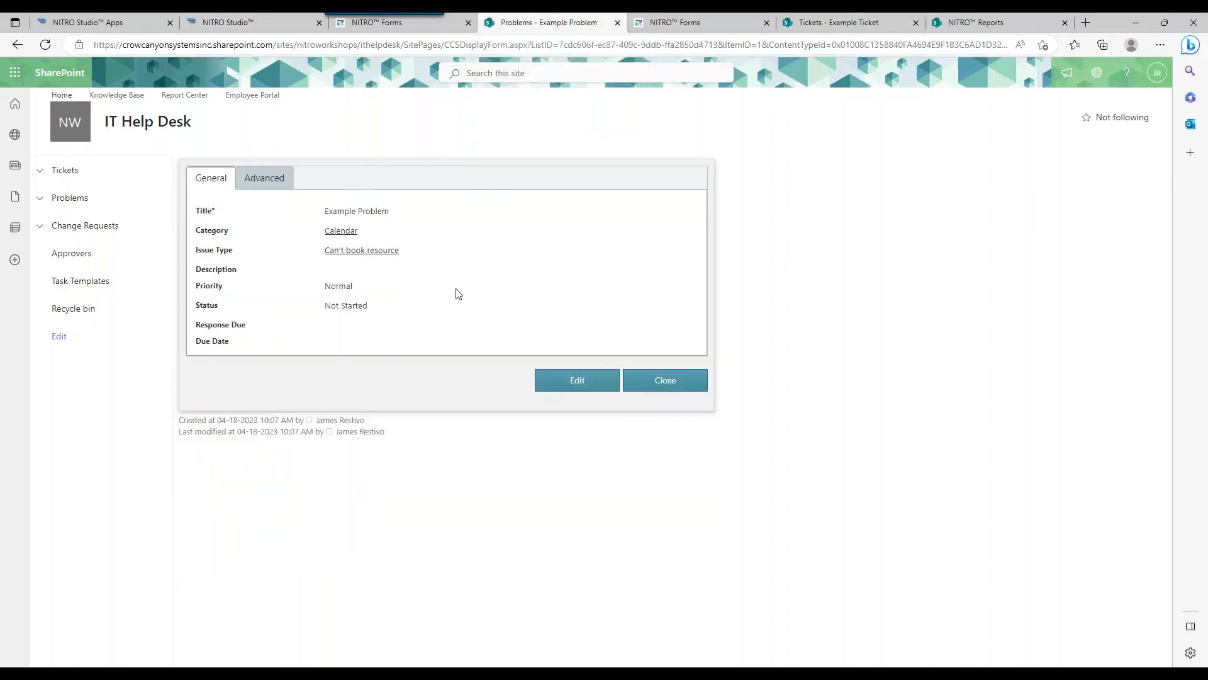
{"action": "left_click", "coordinate": [592, 383]}
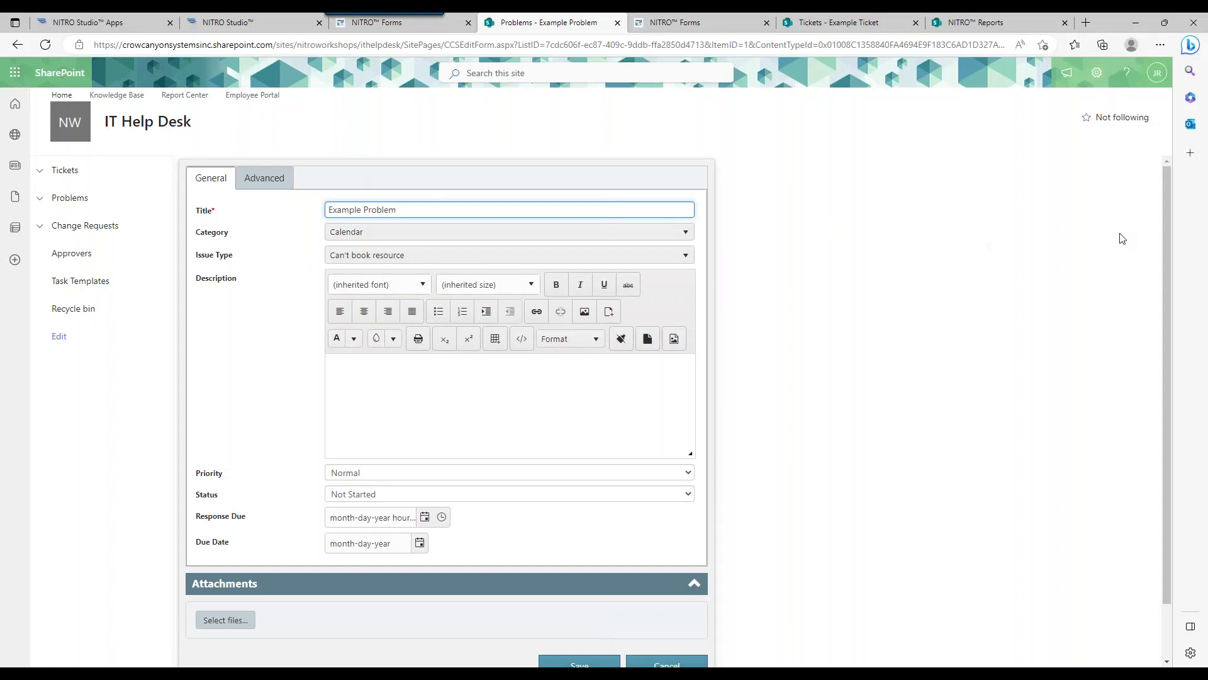
{"action": "mouse_move", "coordinate": [1168, 242]}
{"action": "left_mouse_down"}
{"action": "mouse_move", "coordinate": [1166, 283]}
{"action": "mouse_move", "coordinate": [1165, 241]}
{"action": "left_mouse_up"}
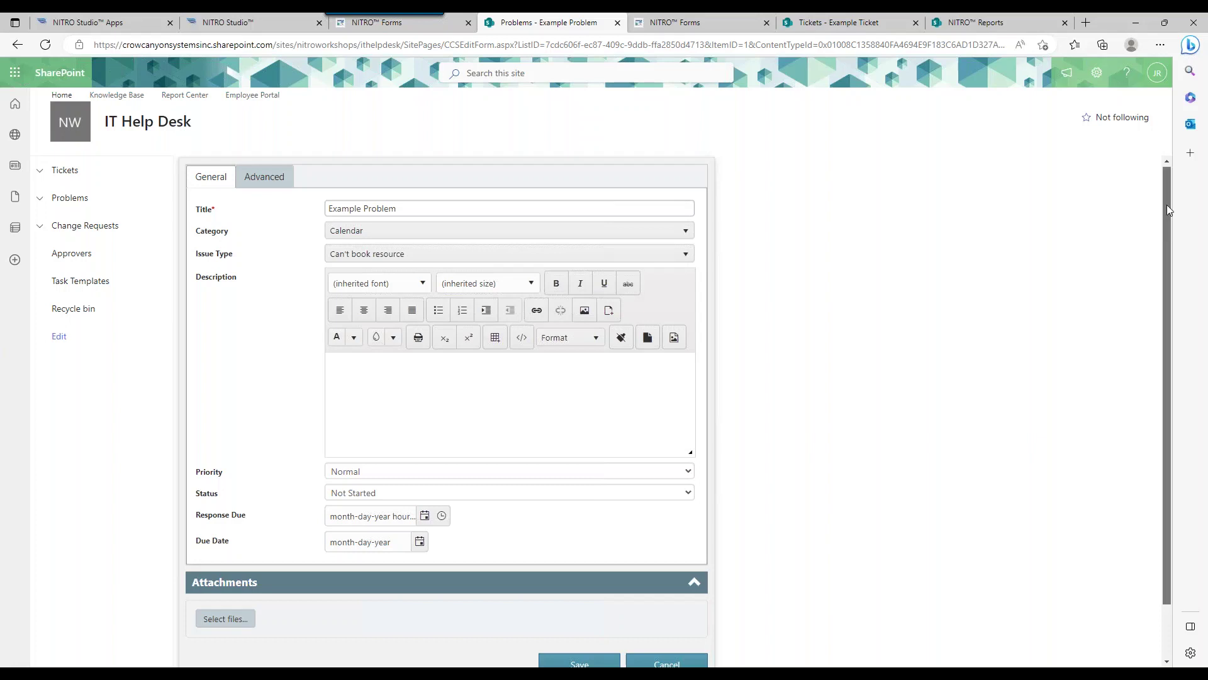
{"action": "scroll", "coordinate": [1167, 203], "scroll_direction": "up", "scroll_amount": 1}
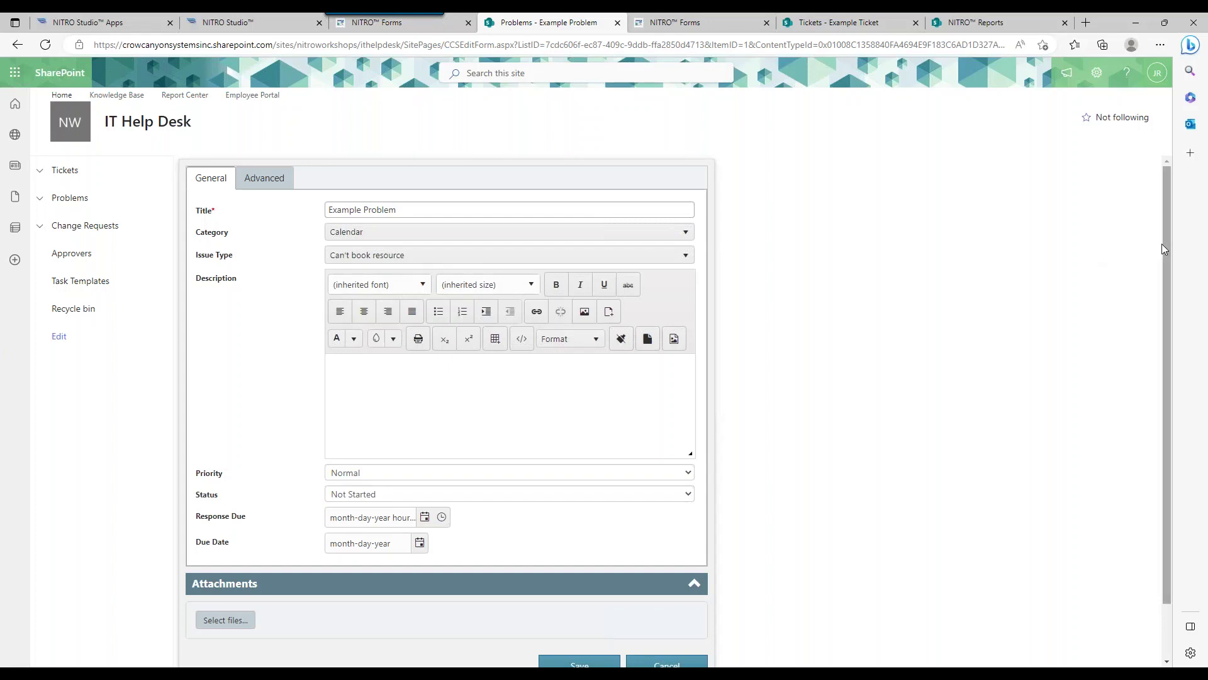
{"action": "left_click_drag", "start_coordinate": [1162, 243], "coordinate": [1166, 323]}
{"action": "left_click", "coordinate": [1159, 277]}
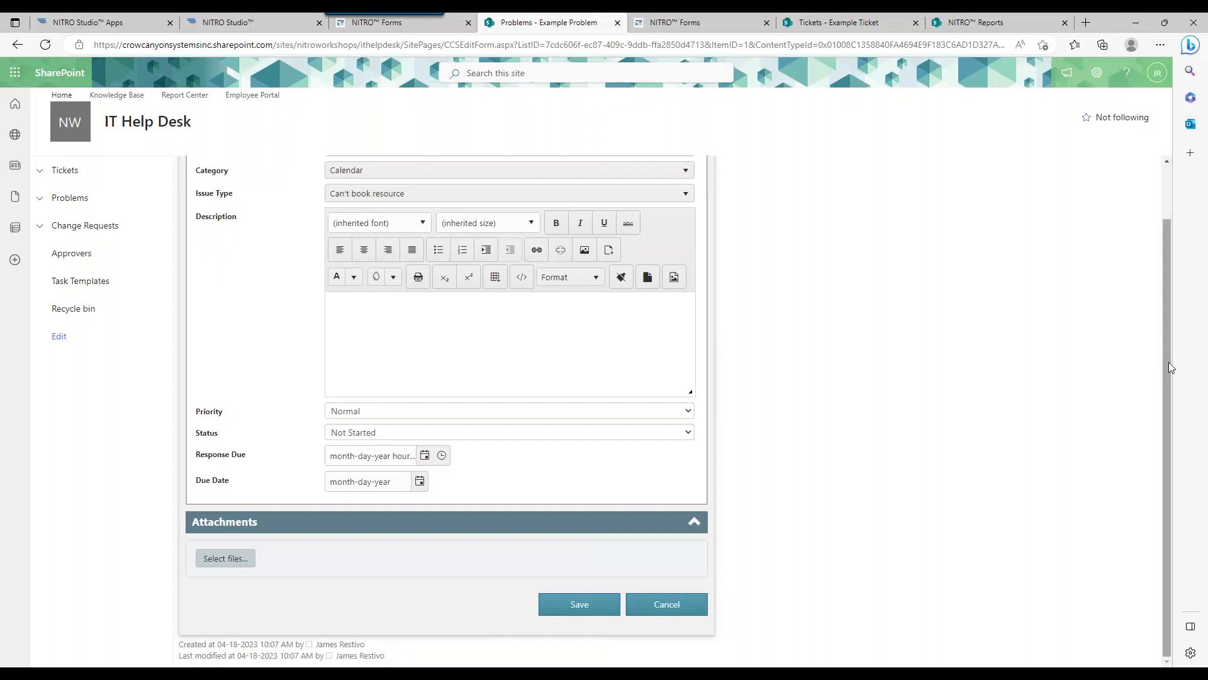
{"action": "left_click_drag", "start_coordinate": [1166, 365], "coordinate": [1167, 291]}
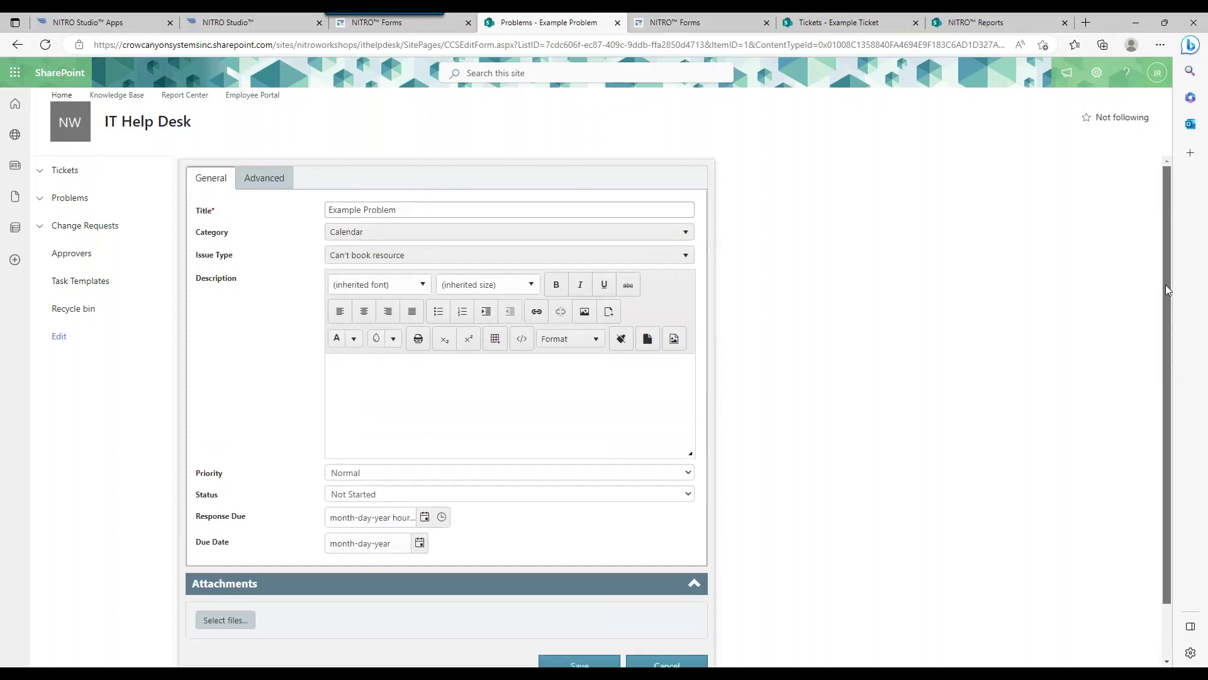
{"action": "scroll", "coordinate": [781, 541], "scroll_direction": "down", "scroll_amount": 1}
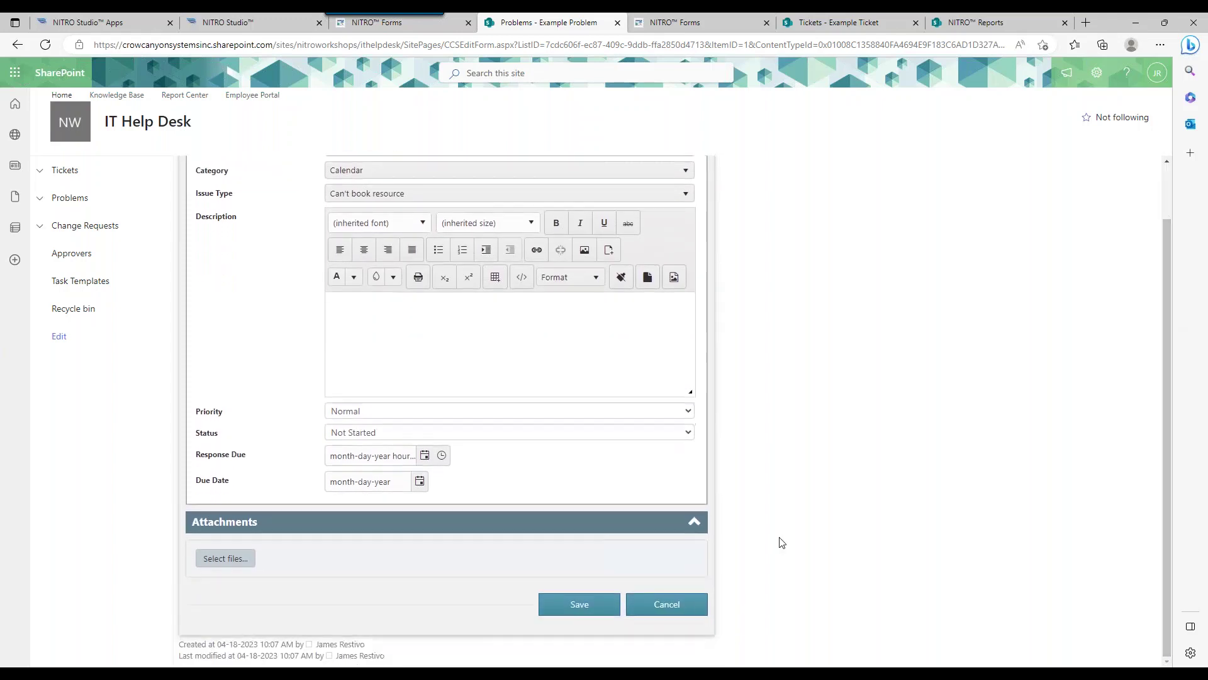
- Cancel editing the Example Problem, switch to the Overall Aging RITM report, and review its settings and chart preview
{"action": "left_click", "coordinate": [686, 608]}
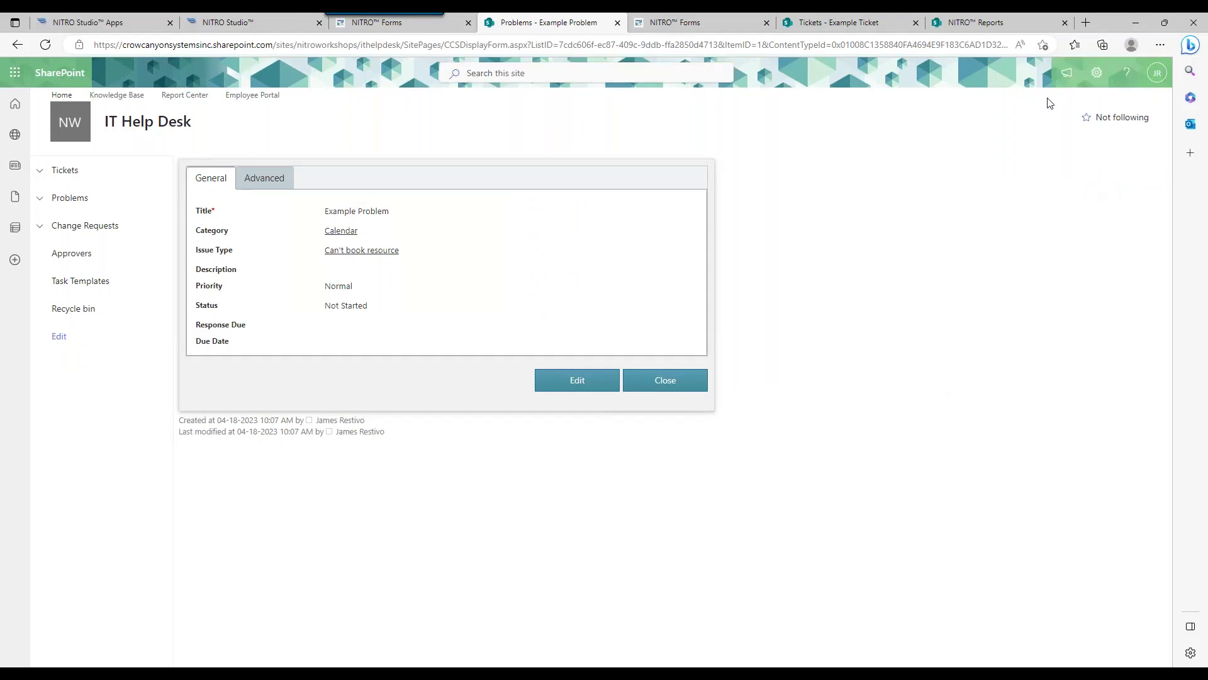
{"action": "left_click", "coordinate": [1018, 17]}
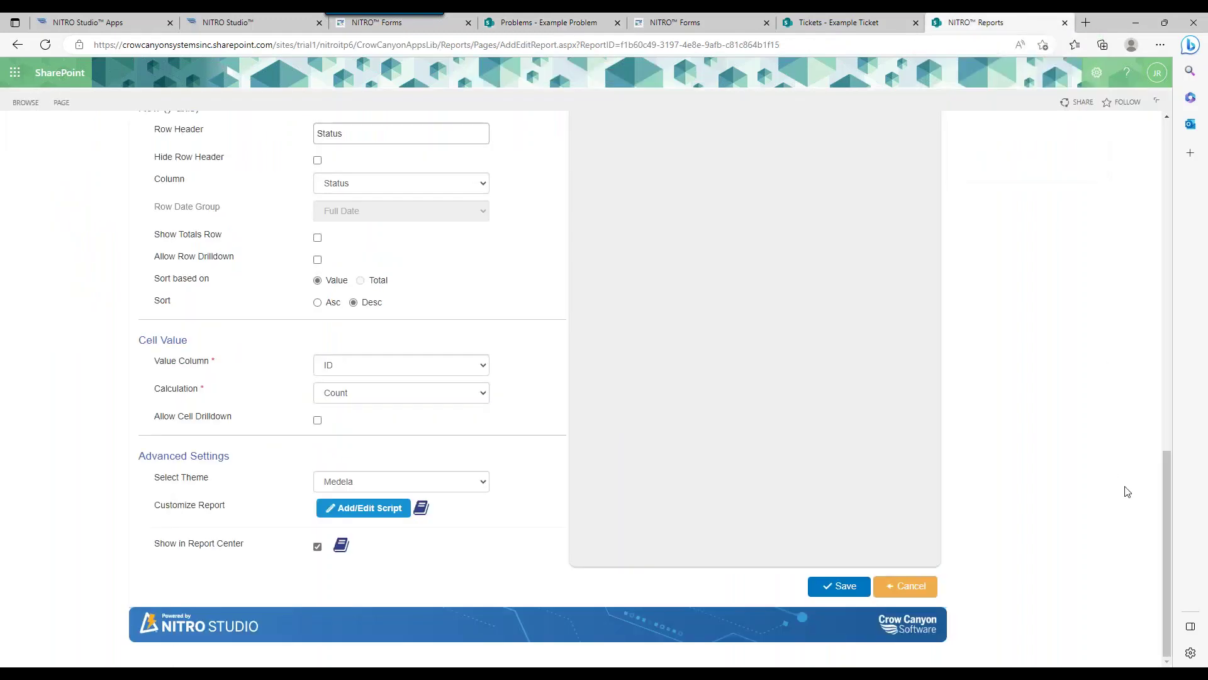
{"action": "left_click_drag", "start_coordinate": [1161, 485], "coordinate": [1162, 217]}
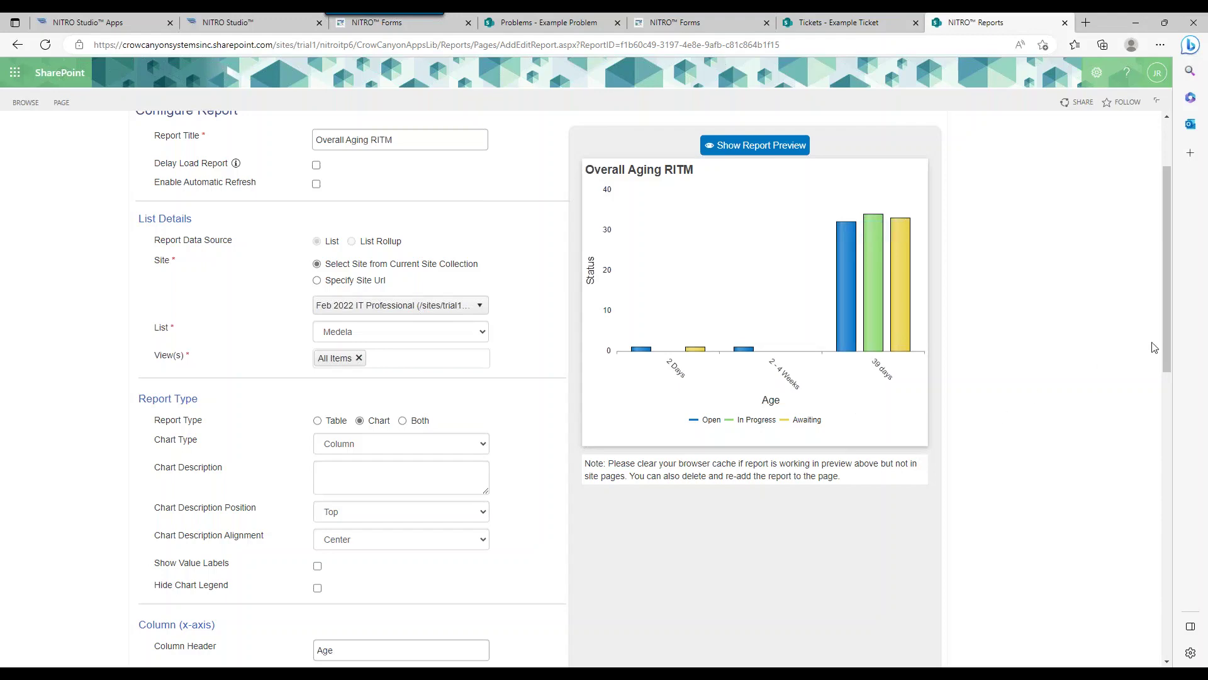
{"action": "left_click_drag", "start_coordinate": [1165, 238], "coordinate": [1162, 495]}
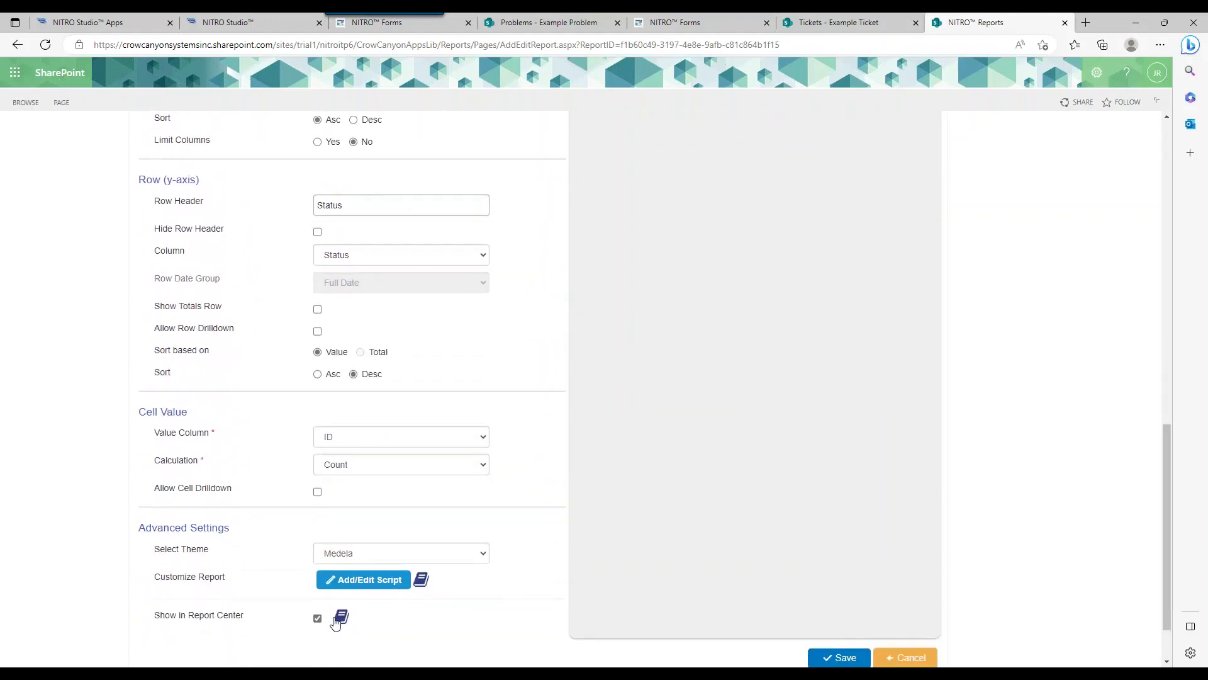
- Open the report's customization script and examine it from the UpdateListItemsValues function down to sortChartData
{"action": "left_click", "coordinate": [383, 585]}
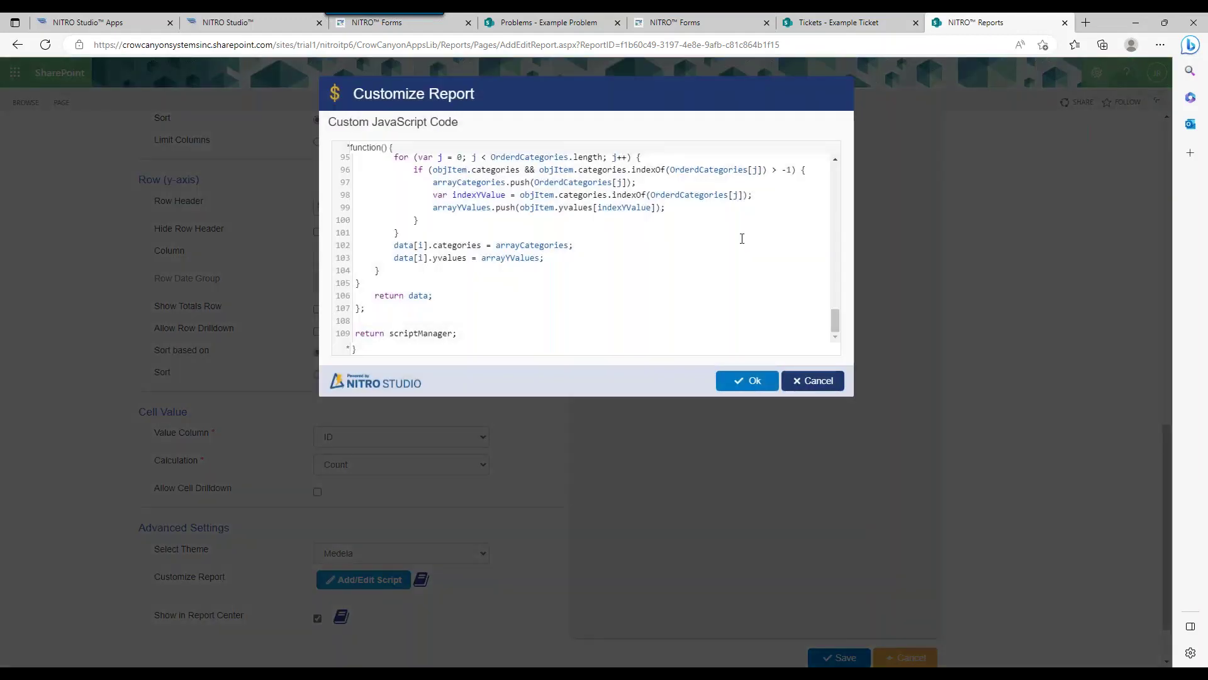
{"action": "left_click_drag", "start_coordinate": [838, 328], "coordinate": [847, 161]}
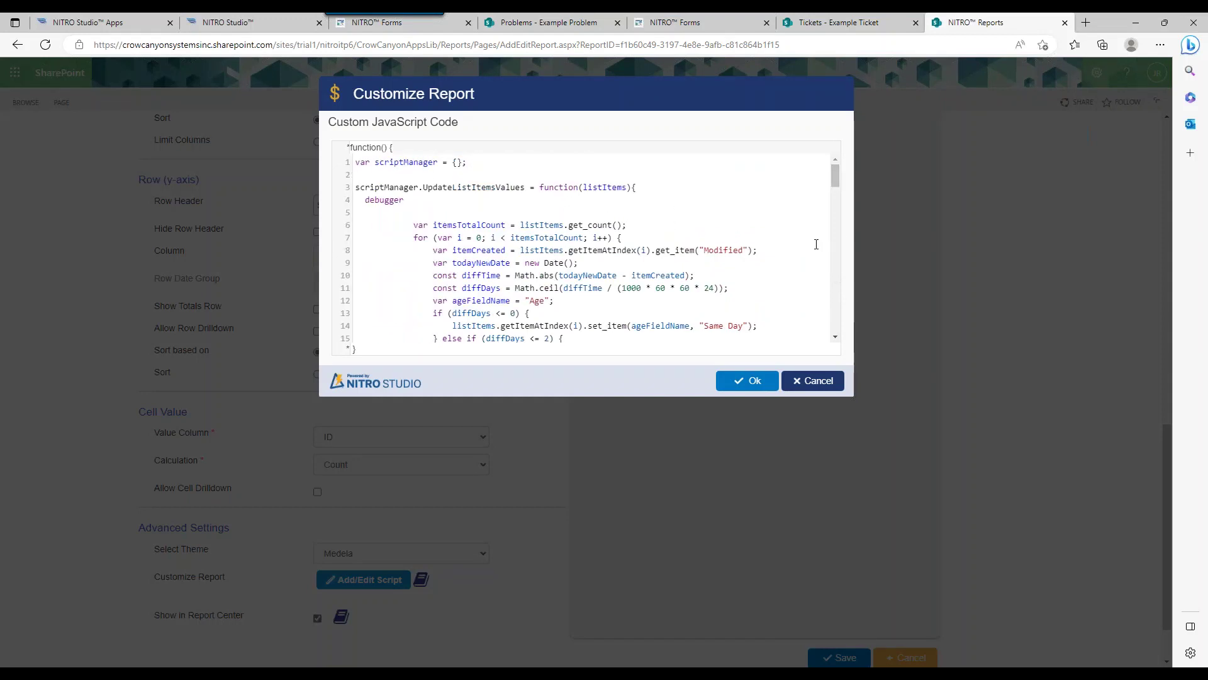
{"action": "left_click_drag", "start_coordinate": [837, 168], "coordinate": [834, 268]}
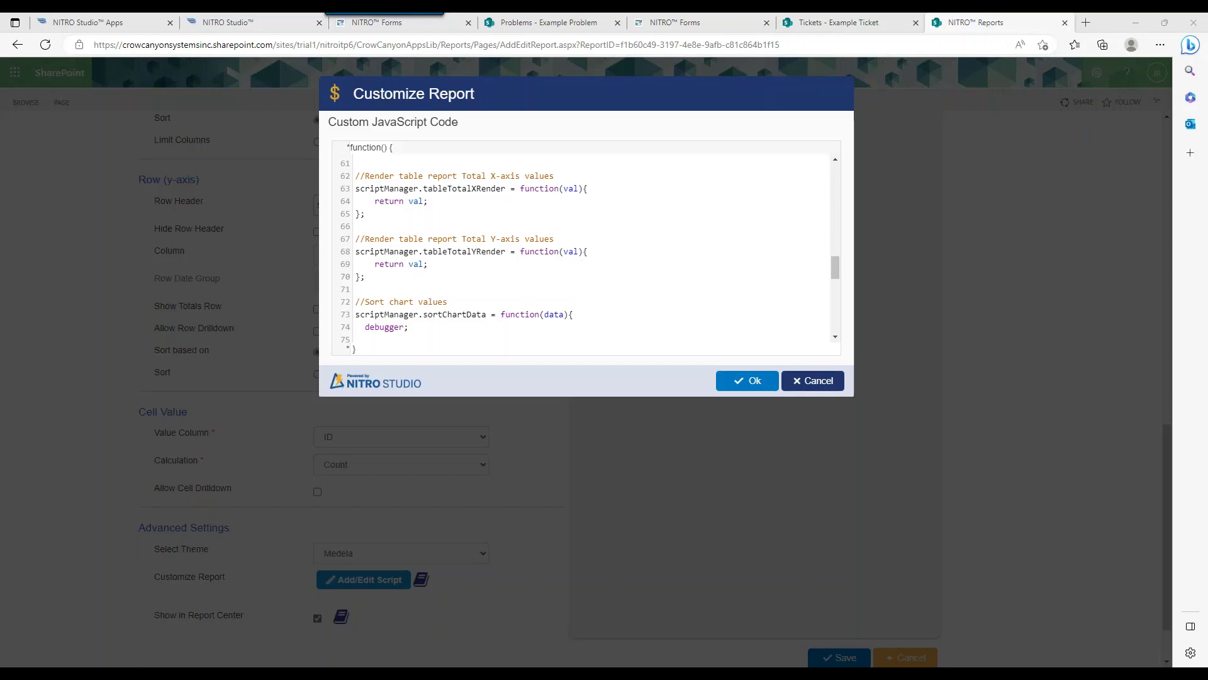
{"action": "left_click", "coordinate": [834, 269]}
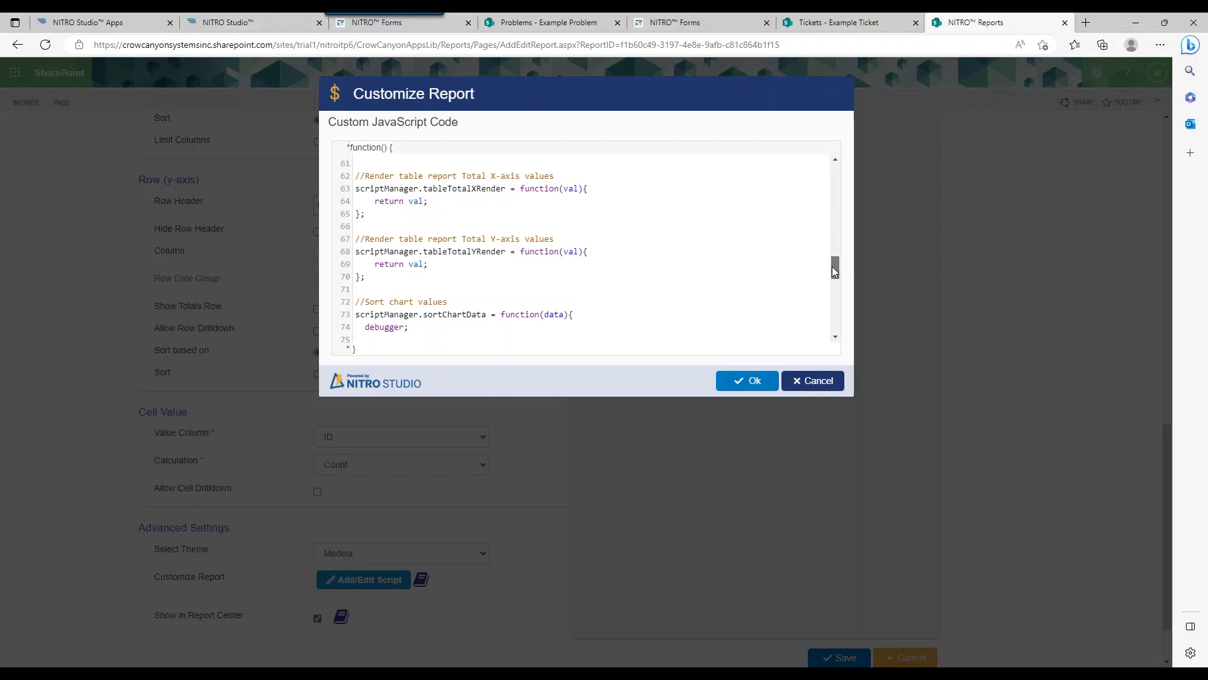
- Examine the script's GetColumnsToFetch function and the chart and table rendering functions, and close the script without changes
{"action": "left_click_drag", "start_coordinate": [833, 266], "coordinate": [836, 233]}
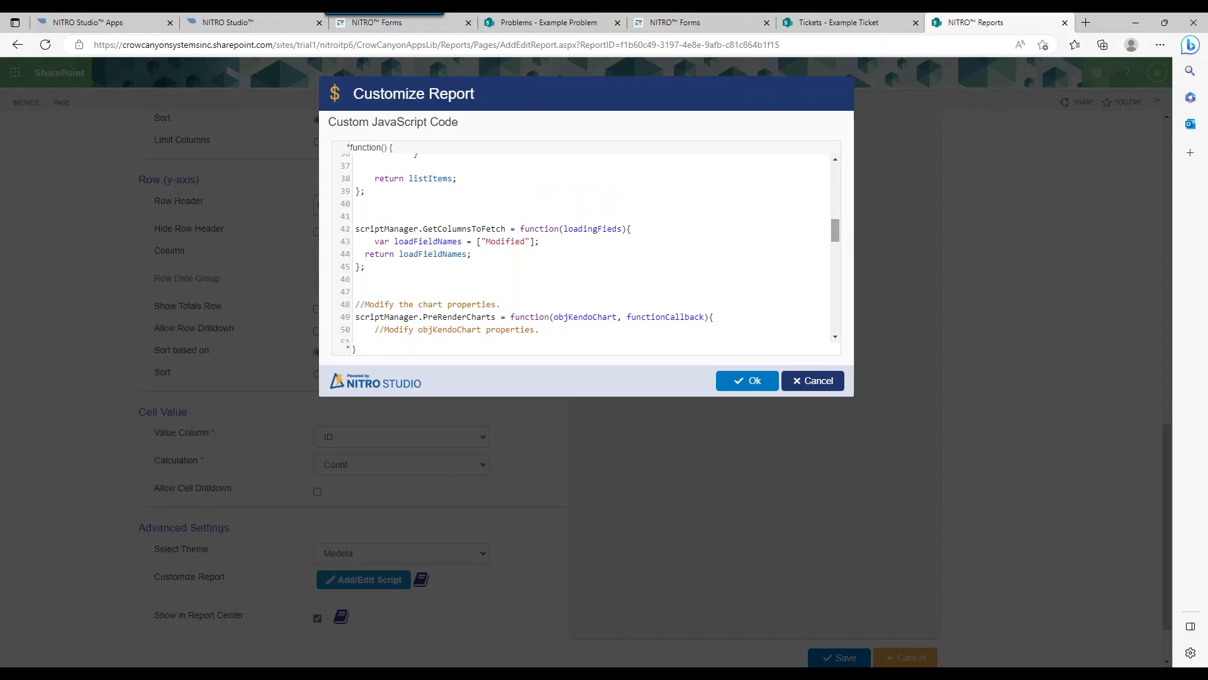
{"action": "left_click_drag", "start_coordinate": [423, 229], "coordinate": [482, 228]}
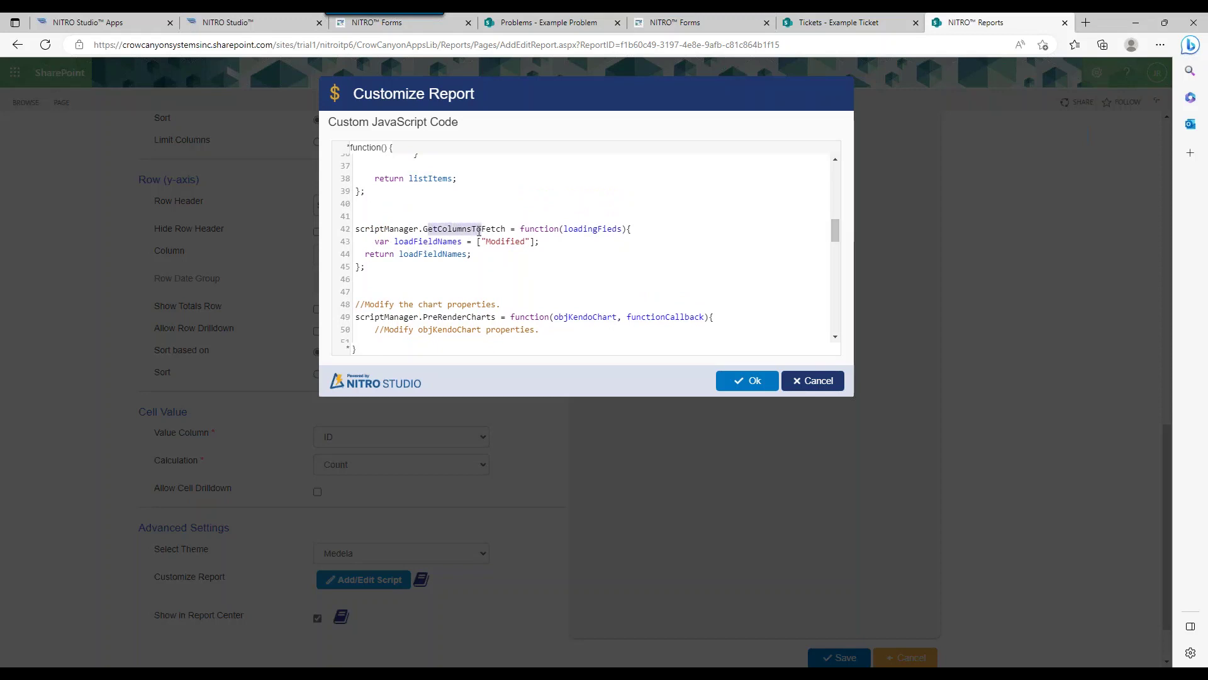
{"action": "left_click", "coordinate": [479, 228]}
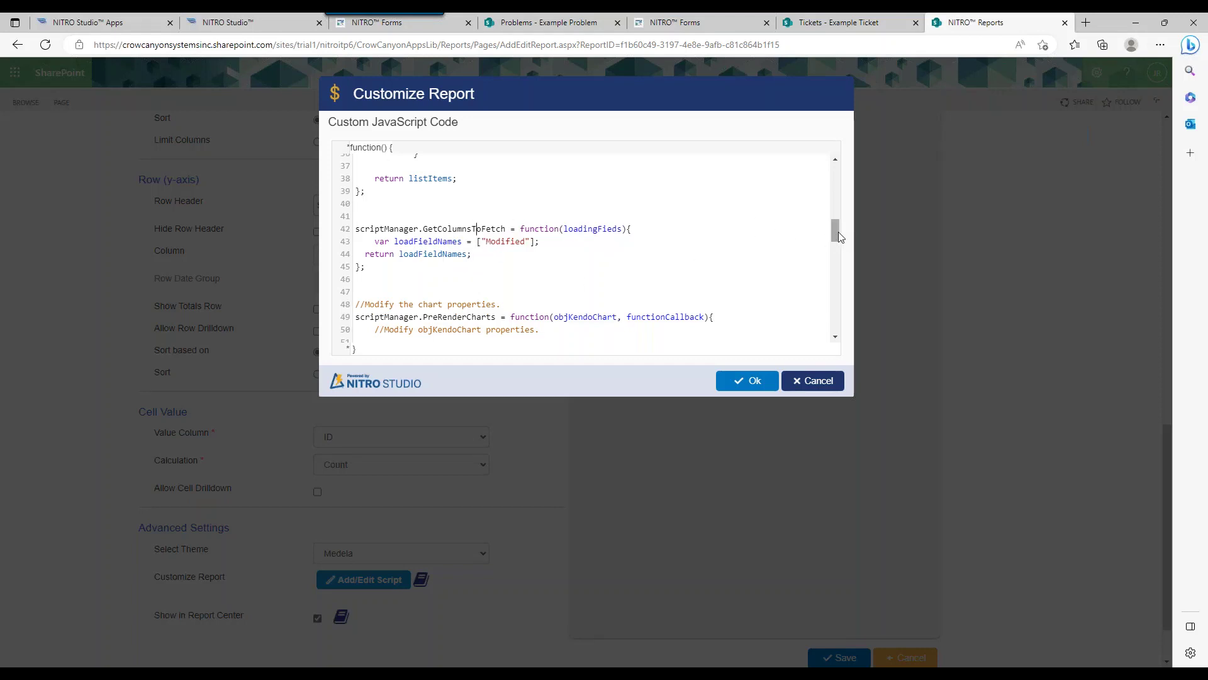
{"action": "left_click_drag", "start_coordinate": [833, 229], "coordinate": [830, 233]}
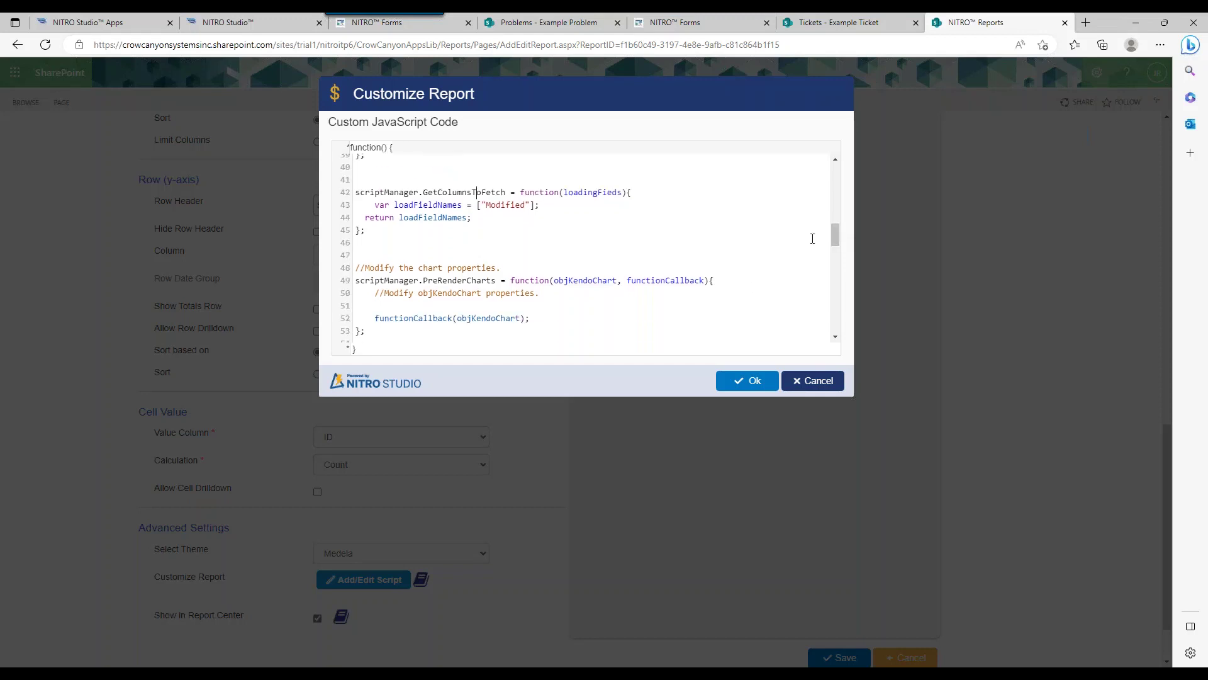
{"action": "scroll", "coordinate": [810, 237], "scroll_direction": "down", "scroll_amount": 2}
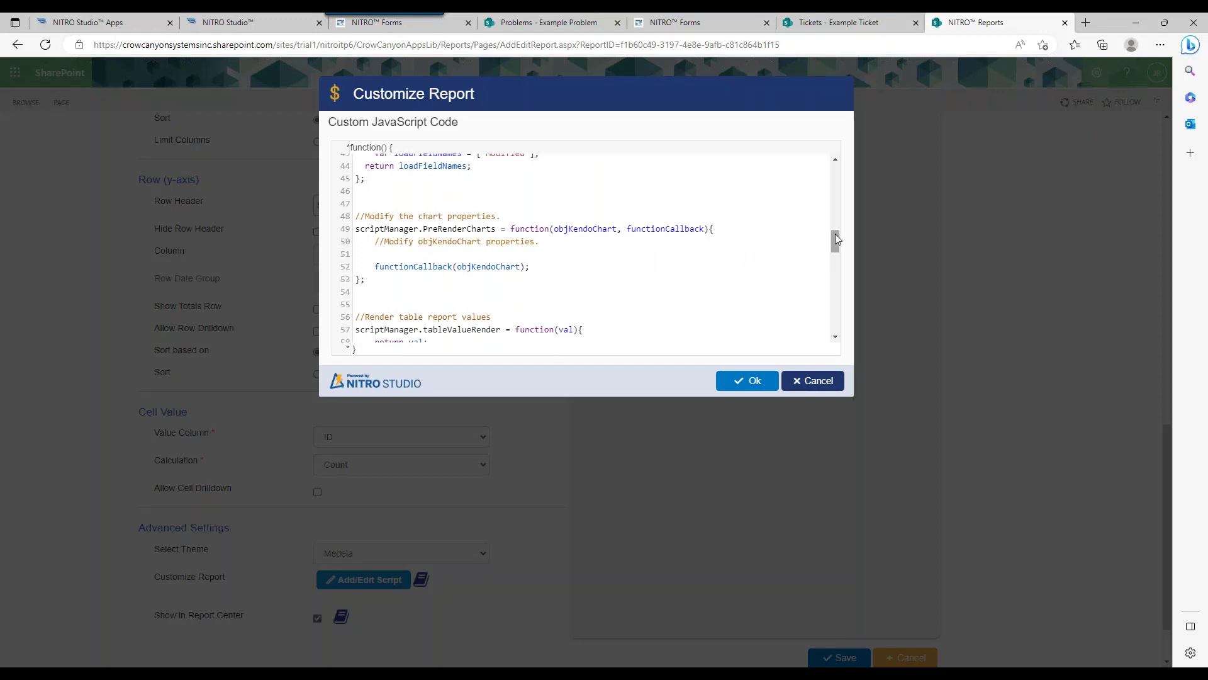
{"action": "left_click_drag", "start_coordinate": [836, 234], "coordinate": [832, 255]}
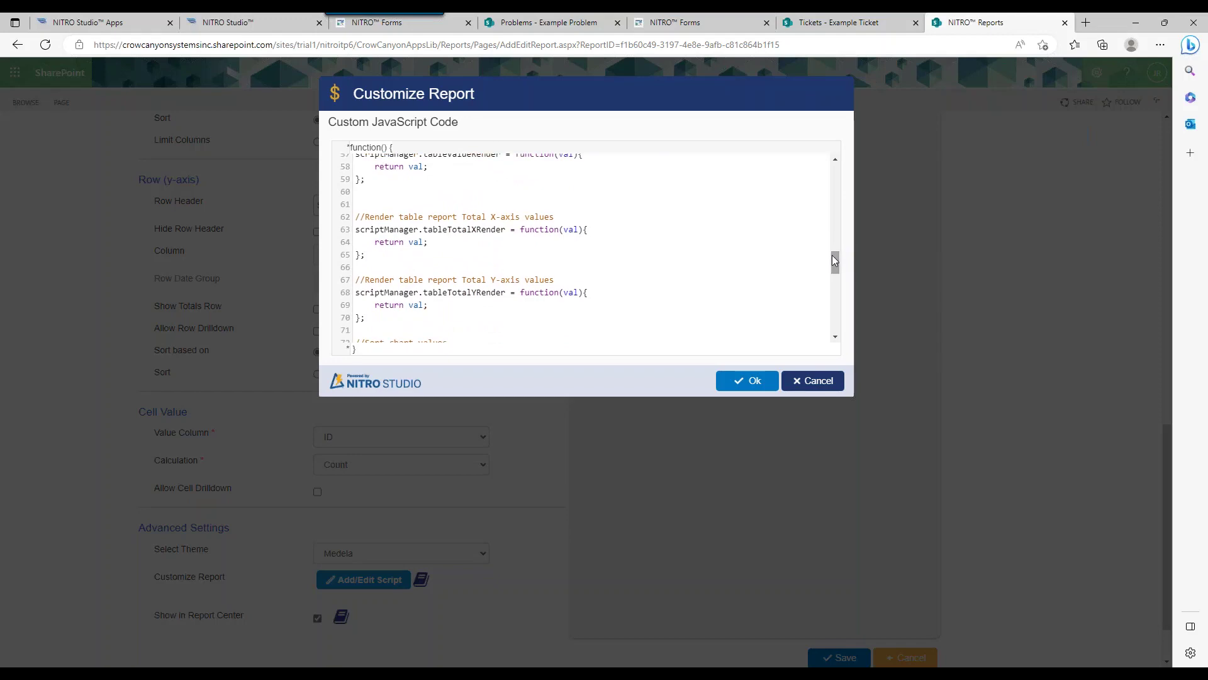
{"action": "left_click", "coordinate": [809, 379]}
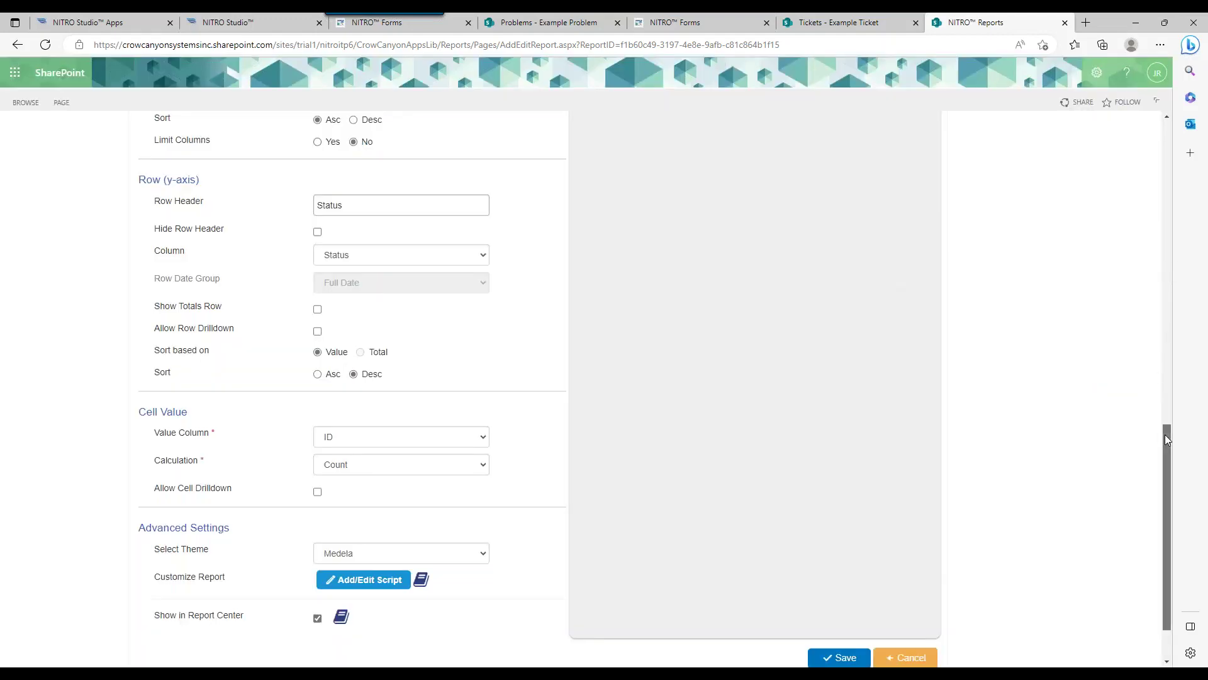
- Review the Overall Aging RITM report's title, list details, report type and chart preview
{"action": "left_click_drag", "start_coordinate": [1165, 434], "coordinate": [1165, 140]}
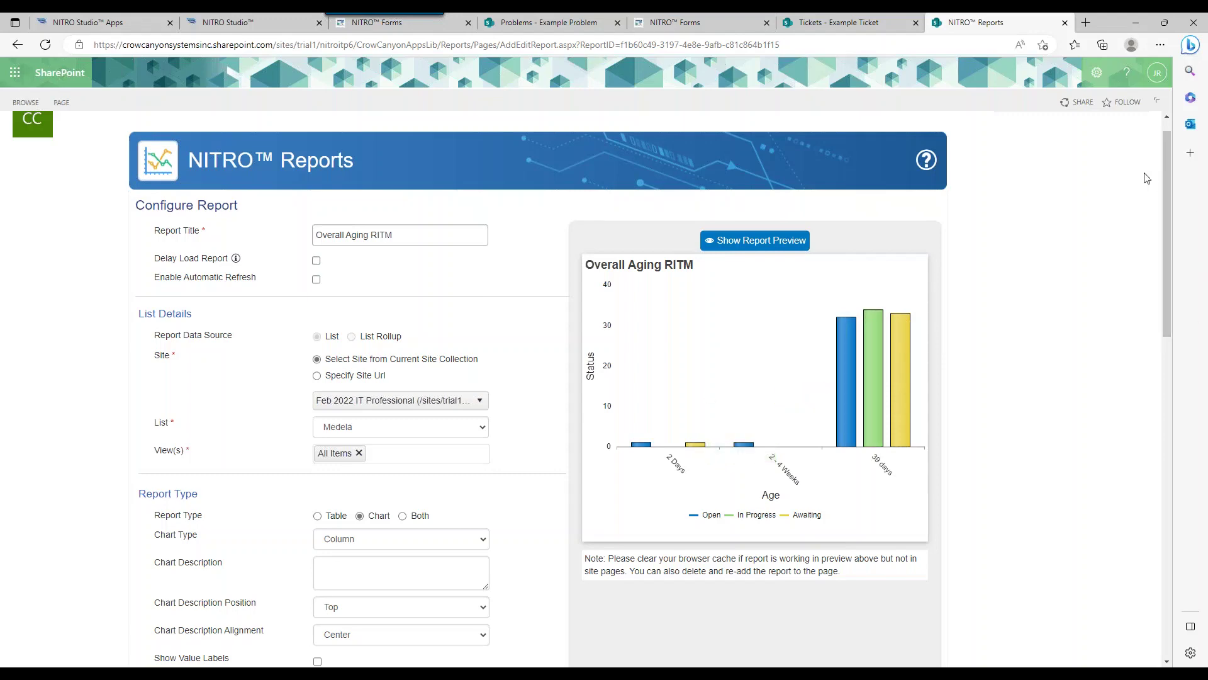
{"action": "mouse_move", "coordinate": [1165, 176]}
{"action": "left_mouse_down"}
{"action": "mouse_move", "coordinate": [1165, 190]}
{"action": "mouse_move", "coordinate": [1162, 177]}
{"action": "left_mouse_up"}
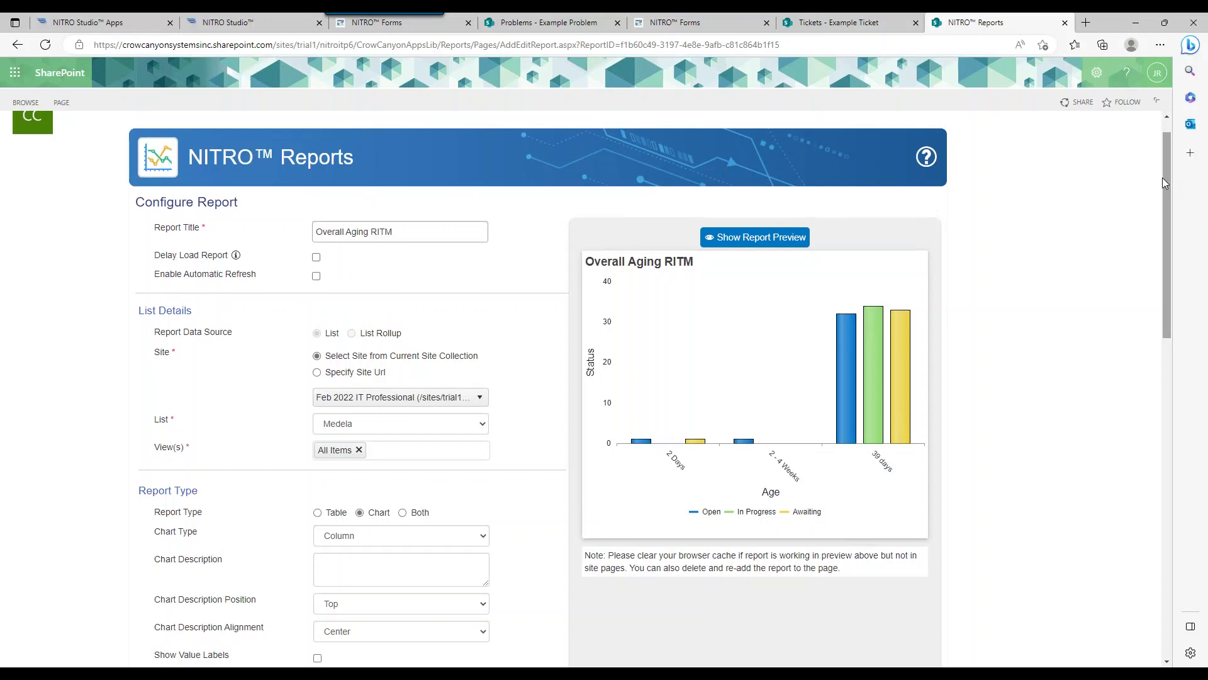
{"action": "left_click_drag", "start_coordinate": [1162, 178], "coordinate": [1165, 188]}
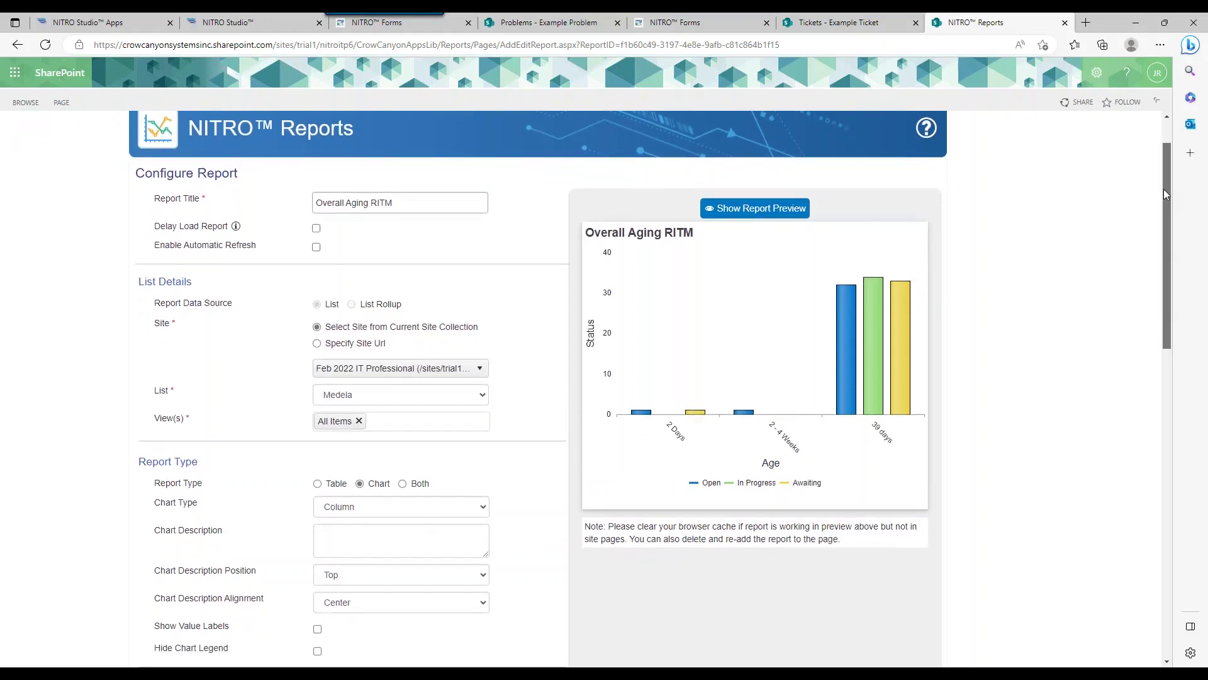
{"action": "left_click_drag", "start_coordinate": [1164, 194], "coordinate": [1168, 168]}
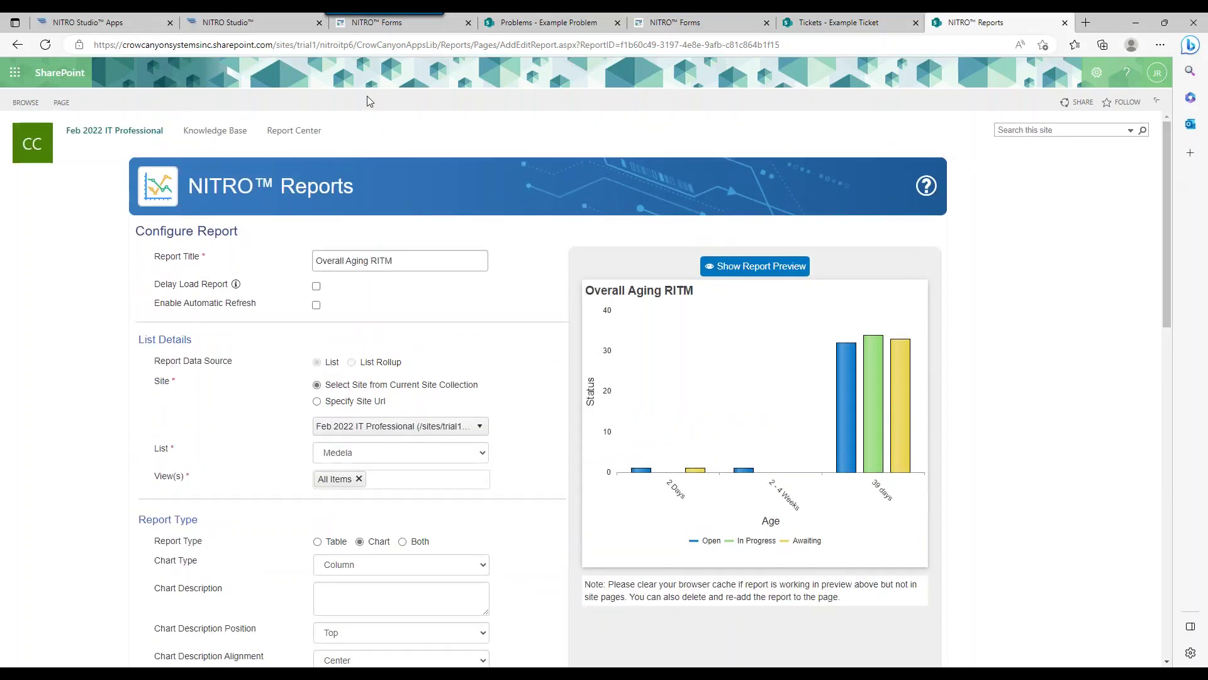
- Return to the NITRO Studio home page and open the NITRO Version Log from its resources
{"action": "left_click", "coordinate": [130, 22]}
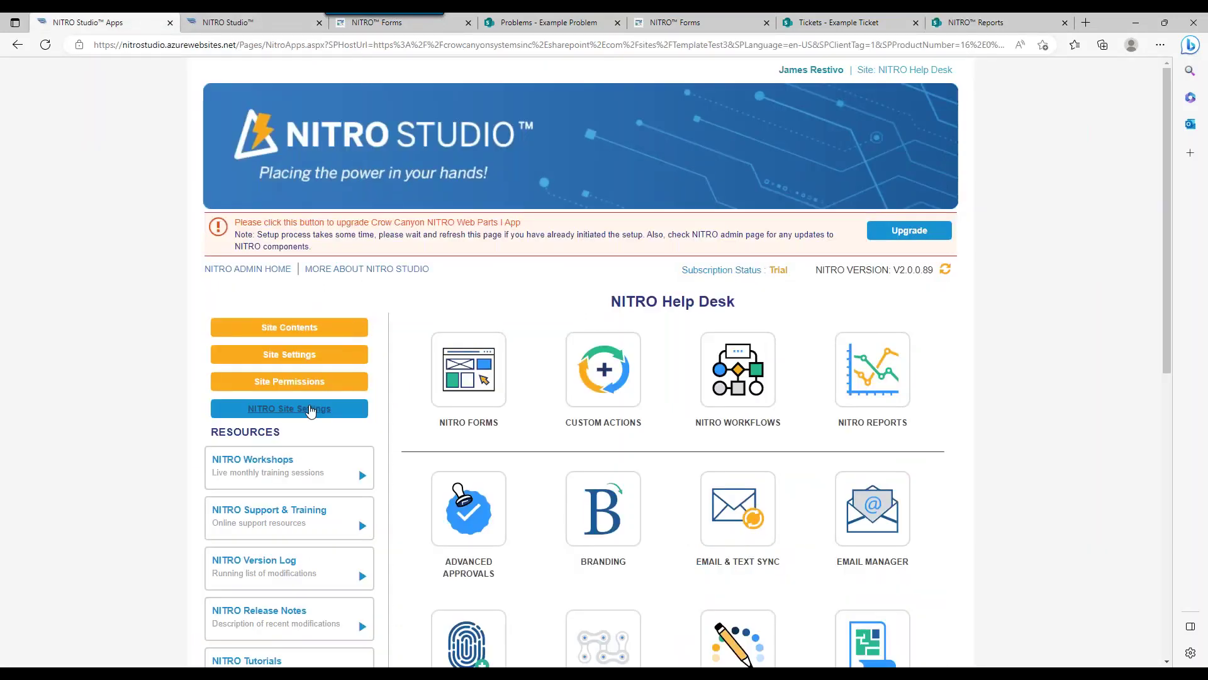
{"action": "left_click", "coordinate": [290, 568]}
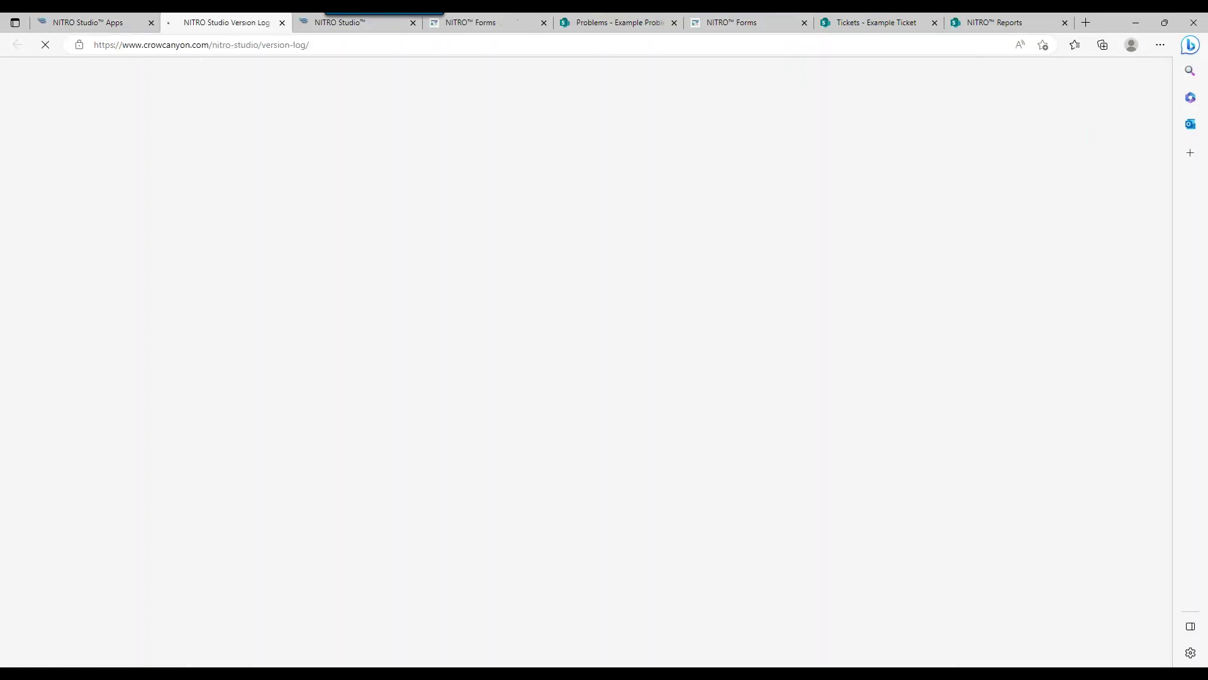
{"action": "left_click", "coordinate": [116, 23]}
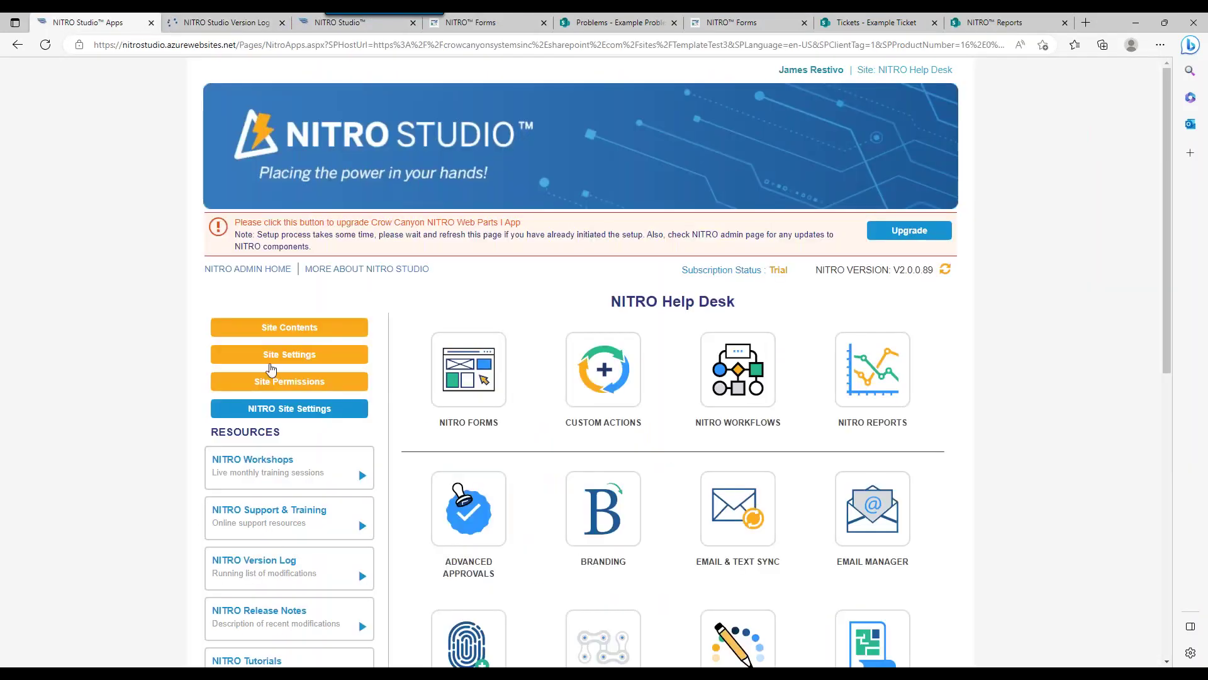
{"action": "left_click", "coordinate": [230, 18]}
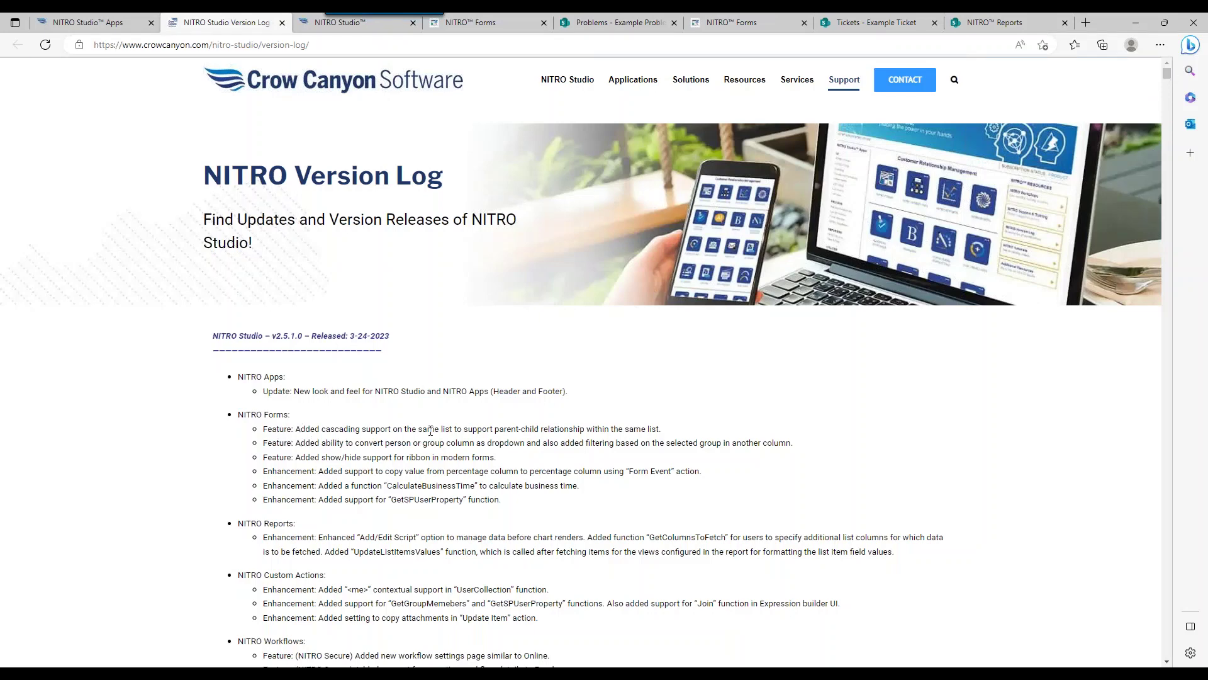
- Highlight the v2.5.1.0 NITRO Forms notes on same-list cascading, person or group dropdowns, and ribbon show/hide support
{"action": "left_click_drag", "start_coordinate": [297, 433], "coordinate": [579, 433]}
{"action": "left_click", "coordinate": [580, 445]}
{"action": "left_click_drag", "start_coordinate": [329, 443], "coordinate": [516, 443]}
{"action": "left_click", "coordinate": [448, 454]}
{"action": "left_click_drag", "start_coordinate": [315, 457], "coordinate": [409, 457]}
{"action": "left_click", "coordinate": [406, 474]}
- Enlarge the version log page beyond 150% zoom for easier reading
{"action": "left_click", "coordinate": [1160, 45]}
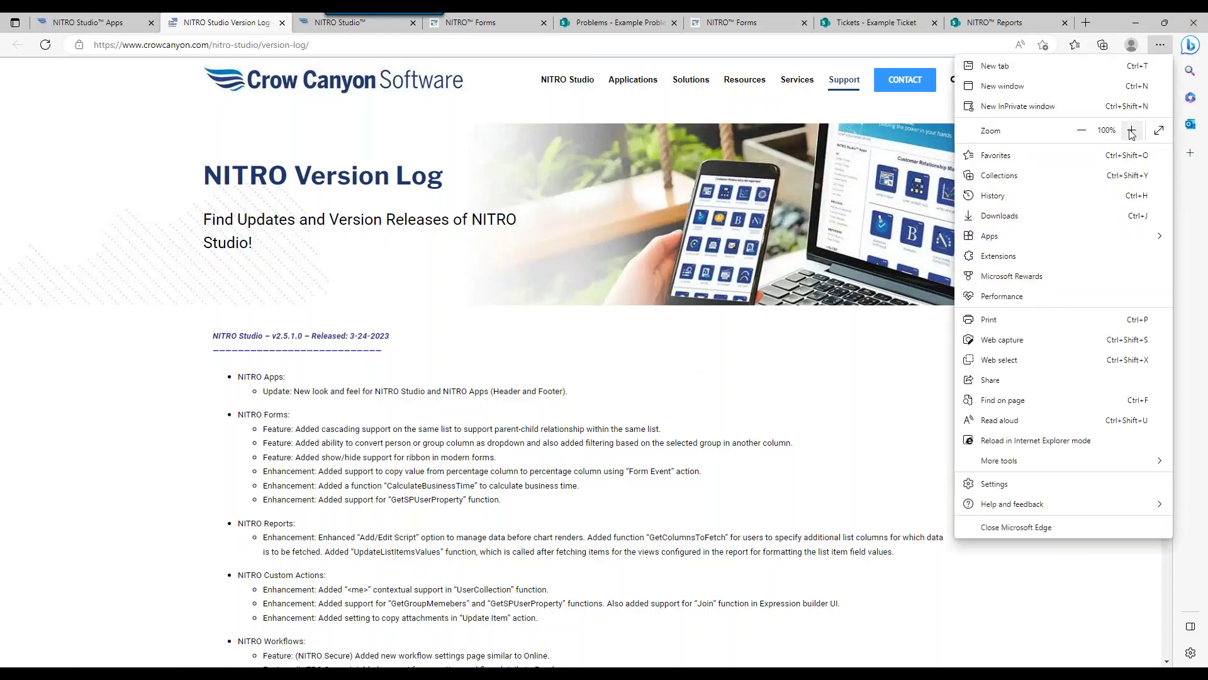
{"action": "left_click", "coordinate": [1130, 133]}
{"action": "left_click", "coordinate": [1131, 132]}
{"action": "left_click", "coordinate": [1131, 132]}
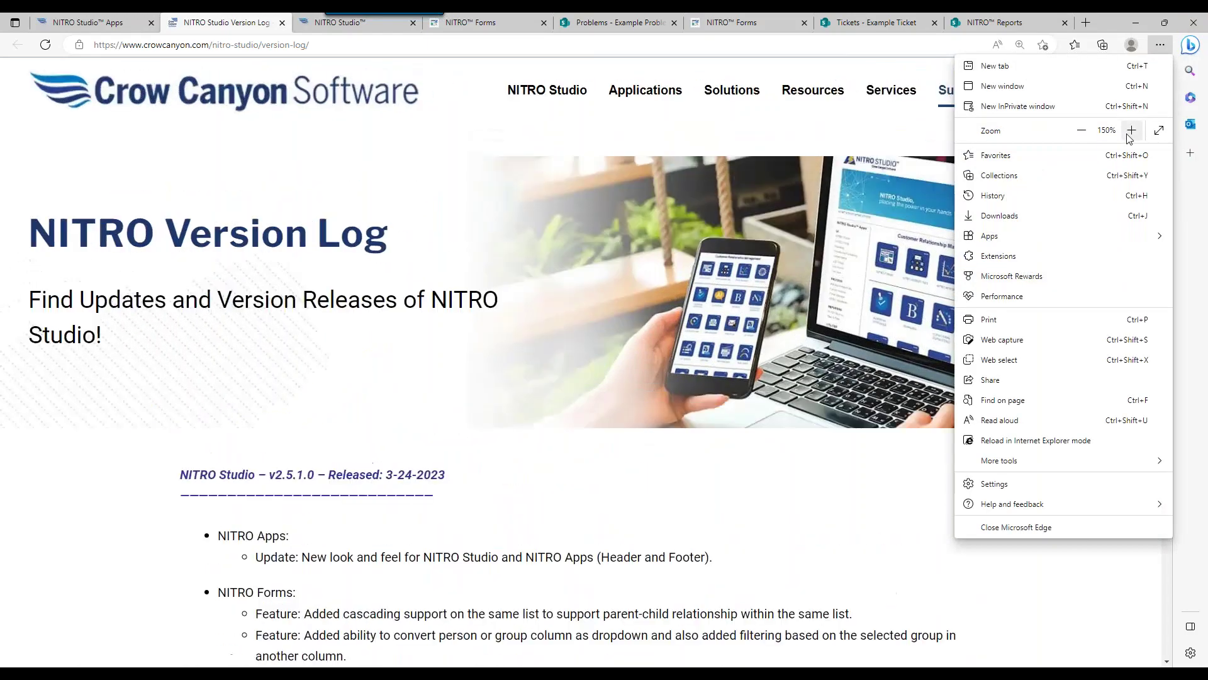
{"action": "left_click", "coordinate": [1131, 132]}
{"action": "left_click", "coordinate": [881, 123]}
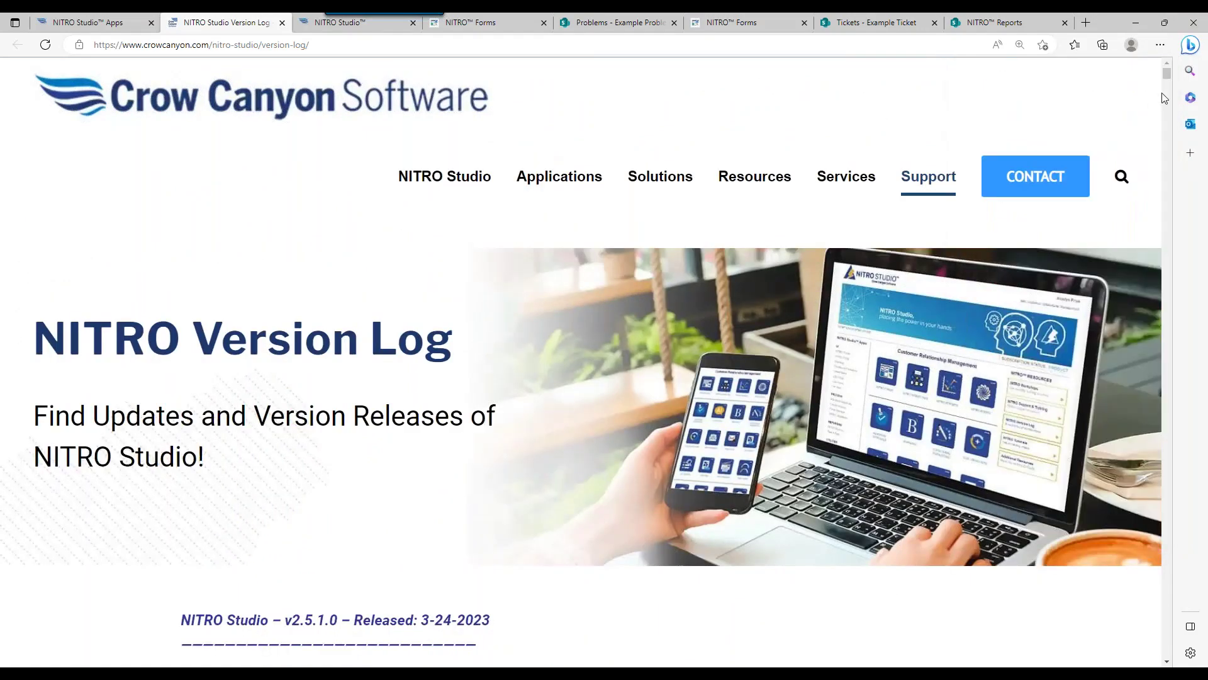
- Read the v2.5.1.0 notes from NITRO Forms through Modern Branding, highlighting the three NITRO Secure workflow features
{"action": "scroll", "coordinate": [1157, 257], "scroll_direction": "down", "scroll_amount": 10}
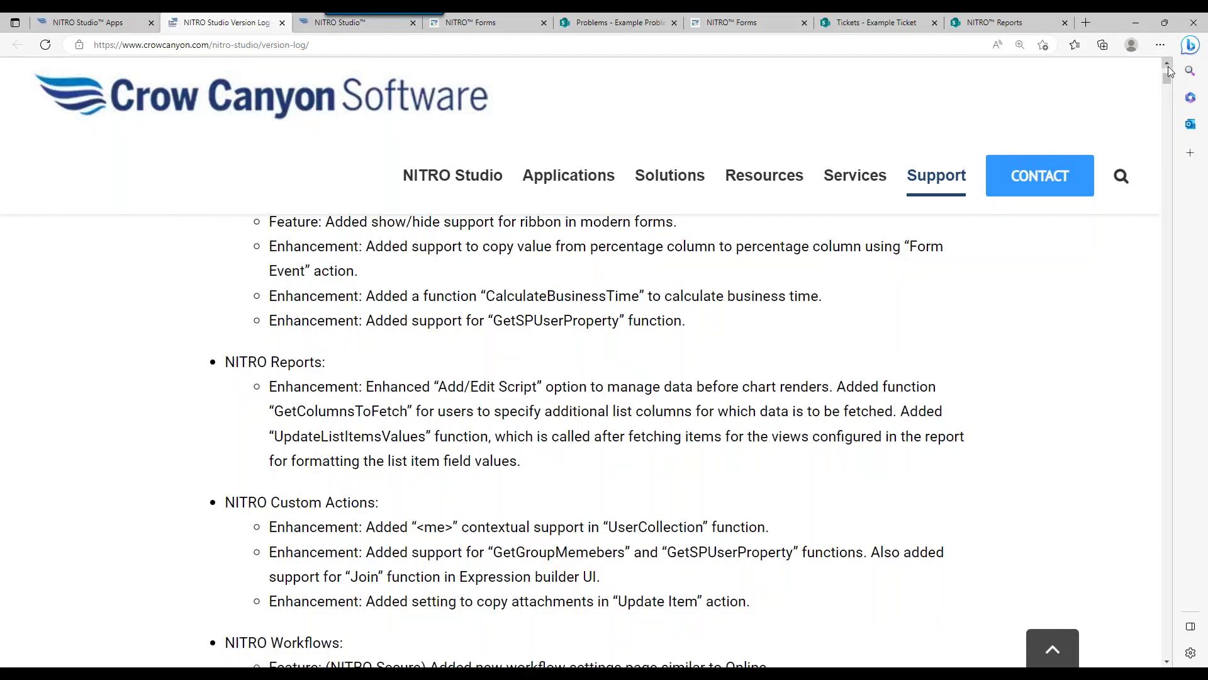
{"action": "scroll", "coordinate": [1168, 67], "scroll_direction": "up", "scroll_amount": 1}
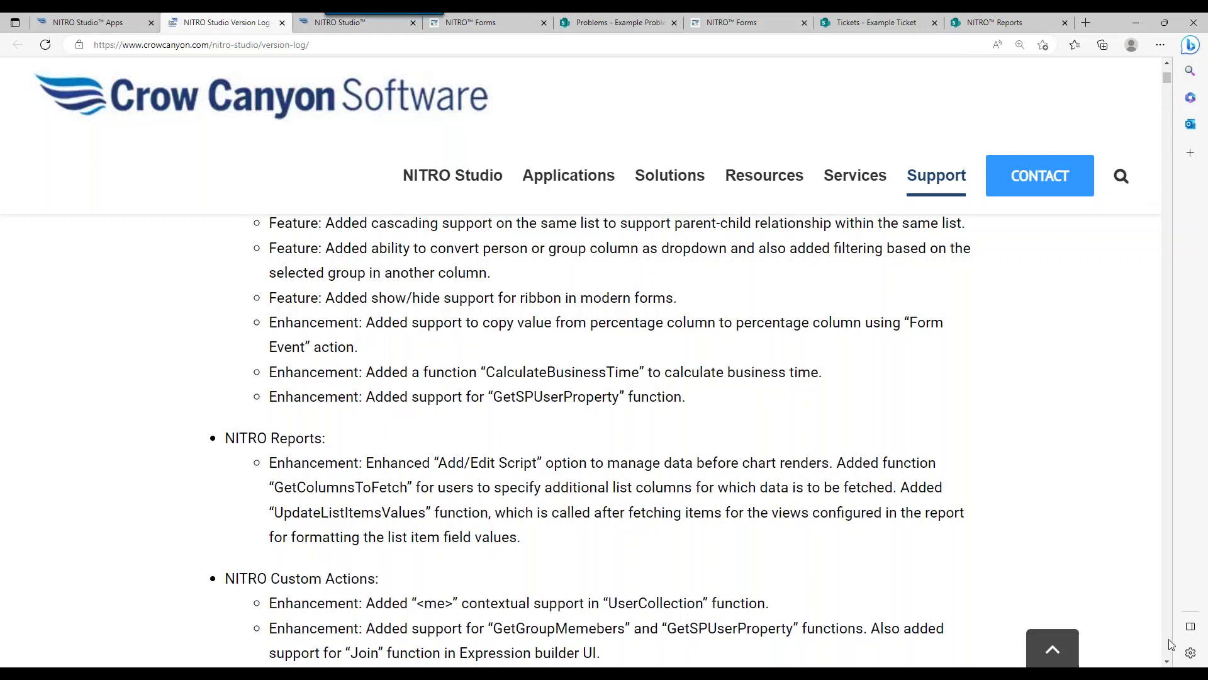
{"action": "scroll", "coordinate": [440, 302], "scroll_direction": "down", "scroll_amount": 2}
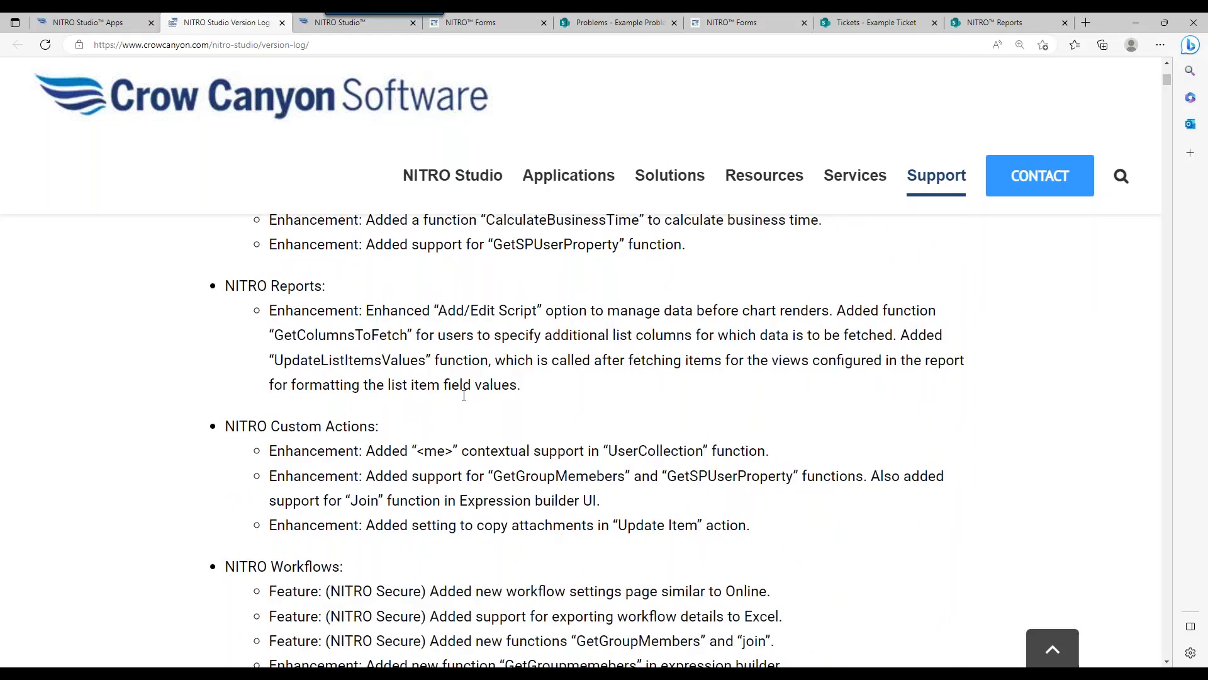
{"action": "scroll", "coordinate": [1167, 663], "scroll_direction": "down", "scroll_amount": 1}
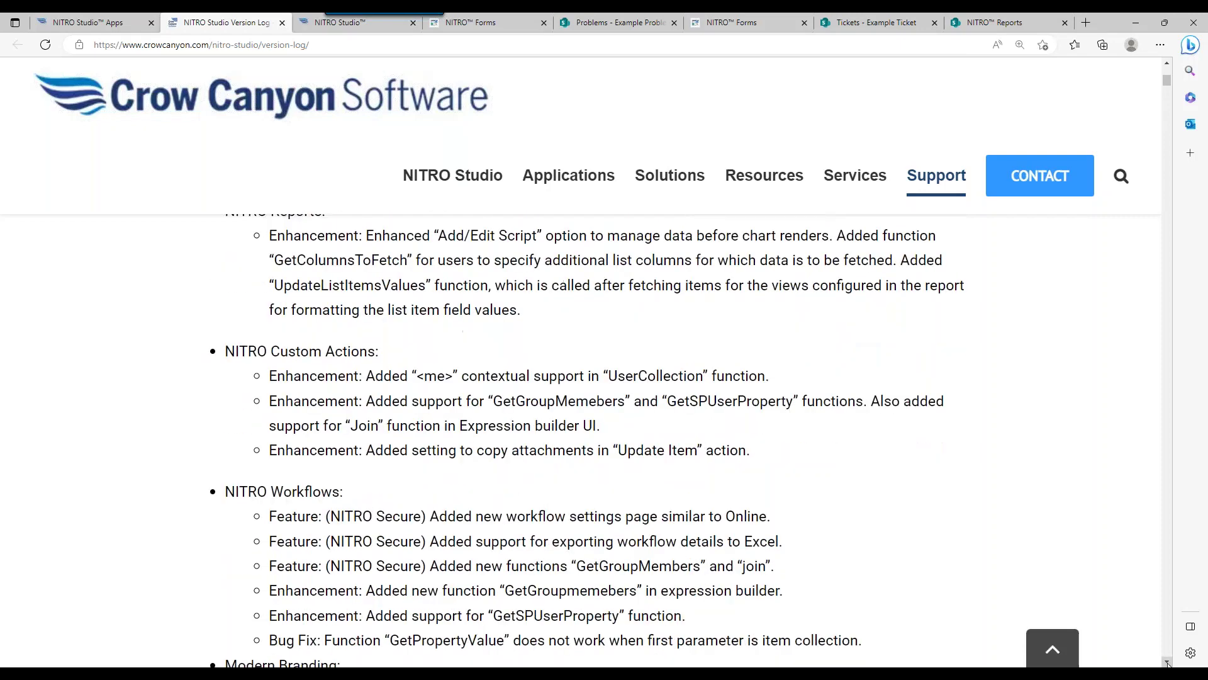
{"action": "scroll", "coordinate": [440, 294], "scroll_direction": "down", "scroll_amount": 1}
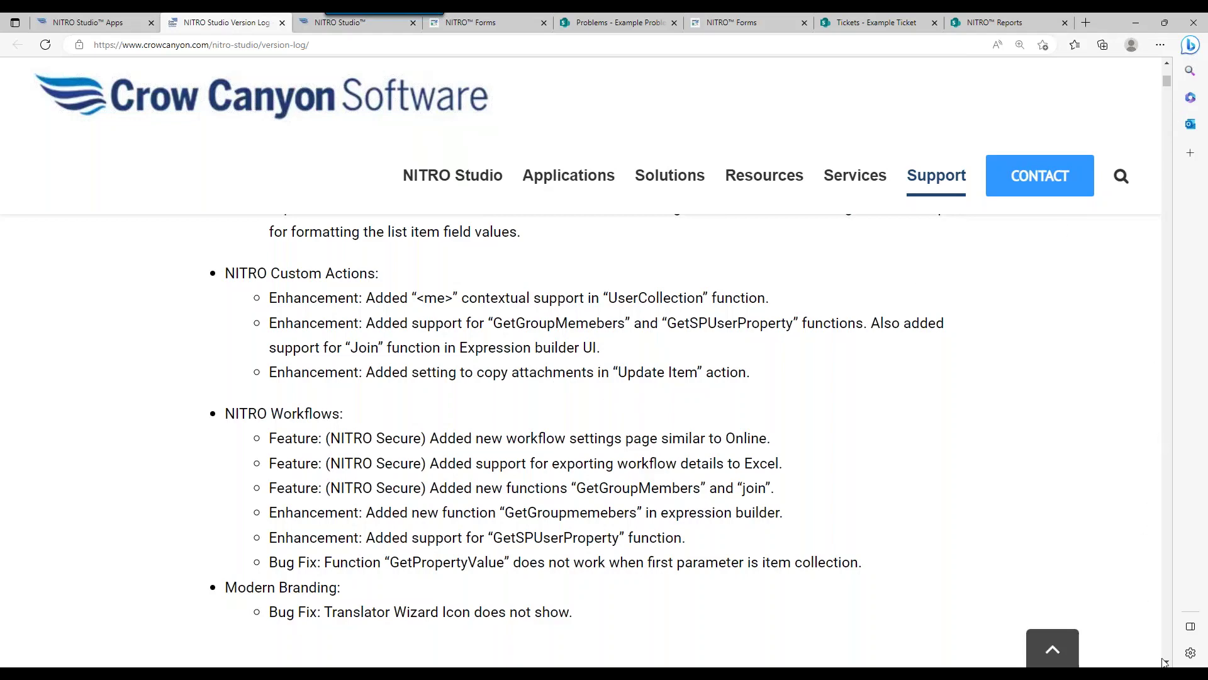
{"action": "scroll", "coordinate": [1168, 662], "scroll_direction": "down", "scroll_amount": 3}
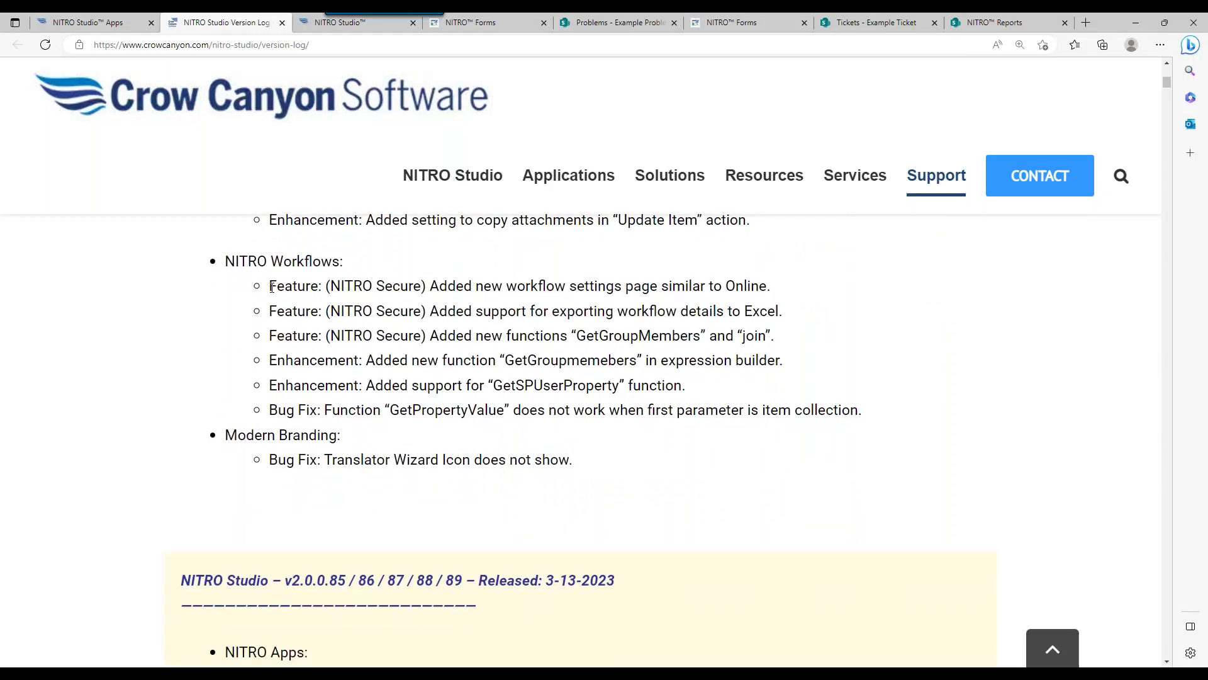
{"action": "left_click_drag", "start_coordinate": [269, 286], "coordinate": [791, 345]}
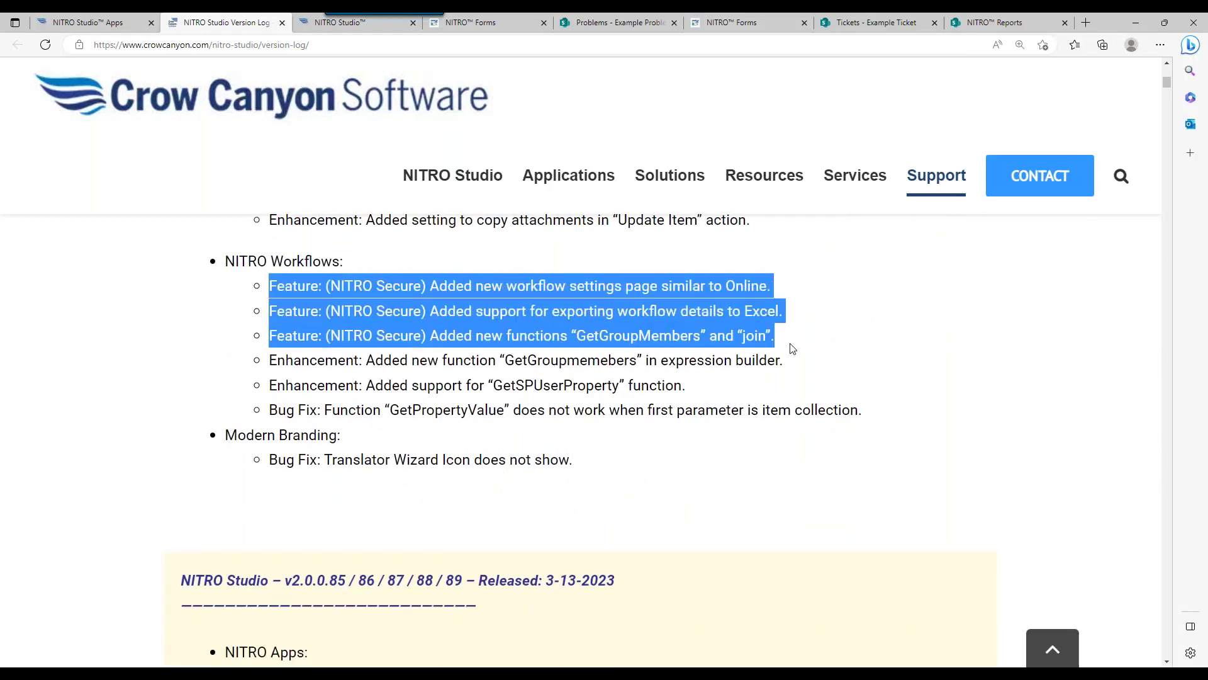
{"action": "left_click", "coordinate": [731, 355]}
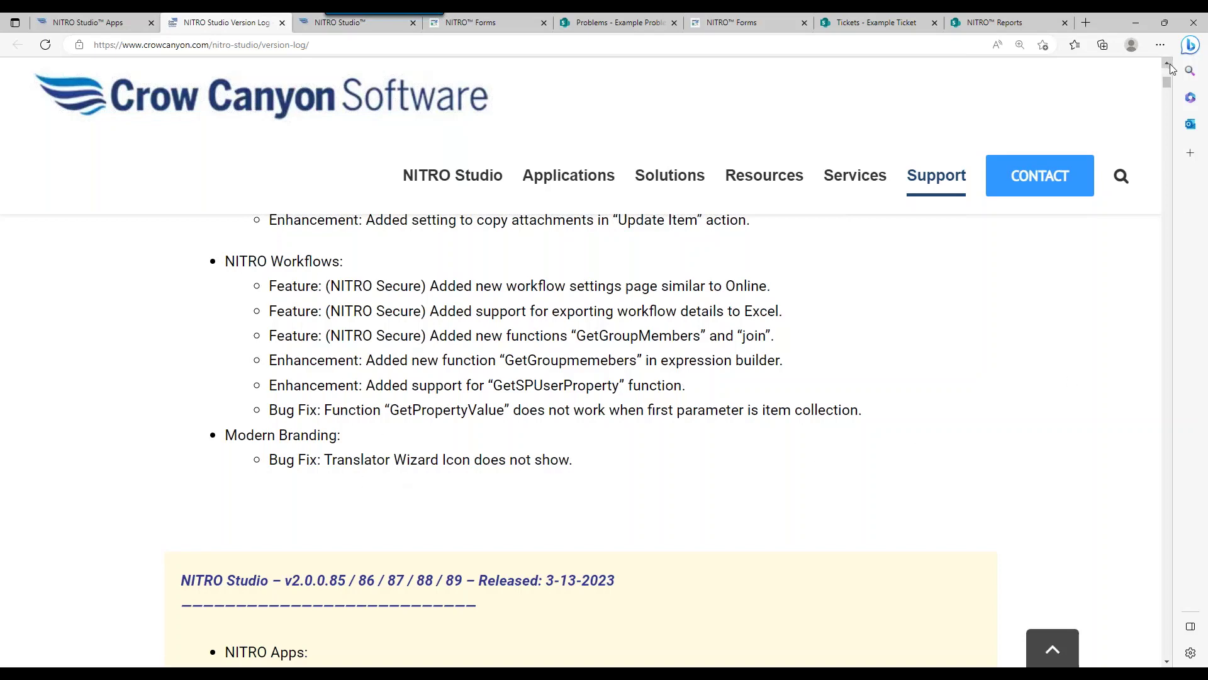
- Return to the beginning of the version log and review the v2.5.1.0 release heading and NITRO Apps update
{"action": "left_click_drag", "start_coordinate": [1170, 63], "coordinate": [1171, 63]}
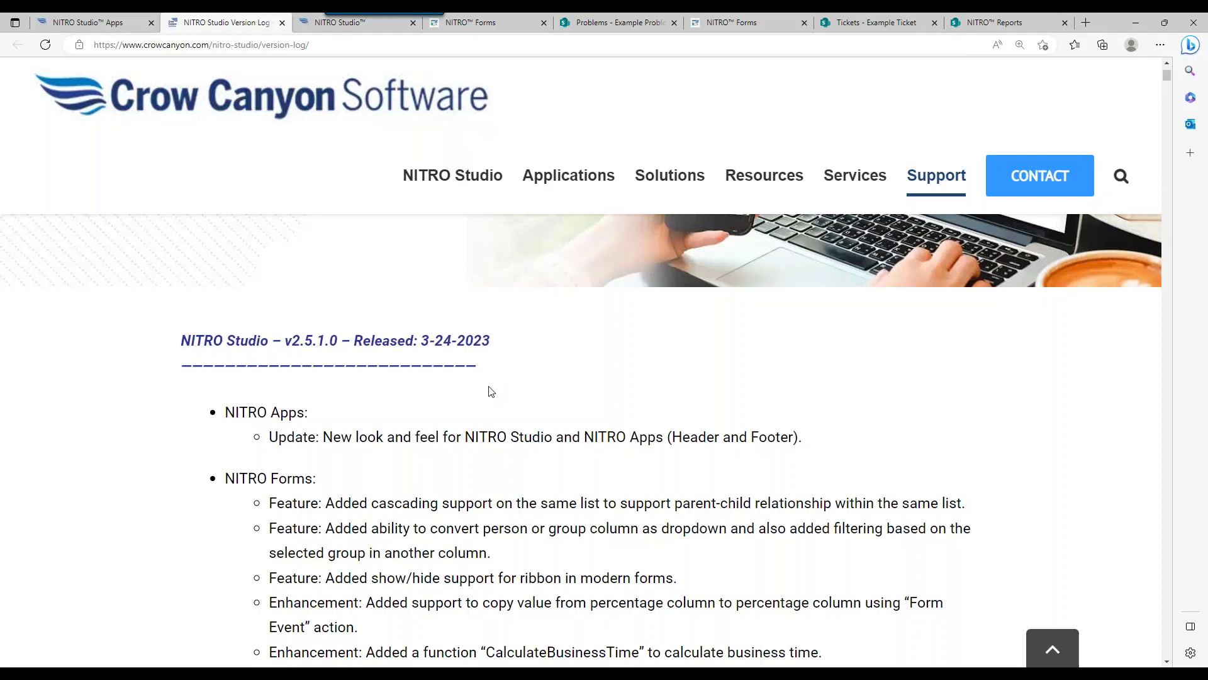
{"action": "left_click", "coordinate": [1168, 64]}
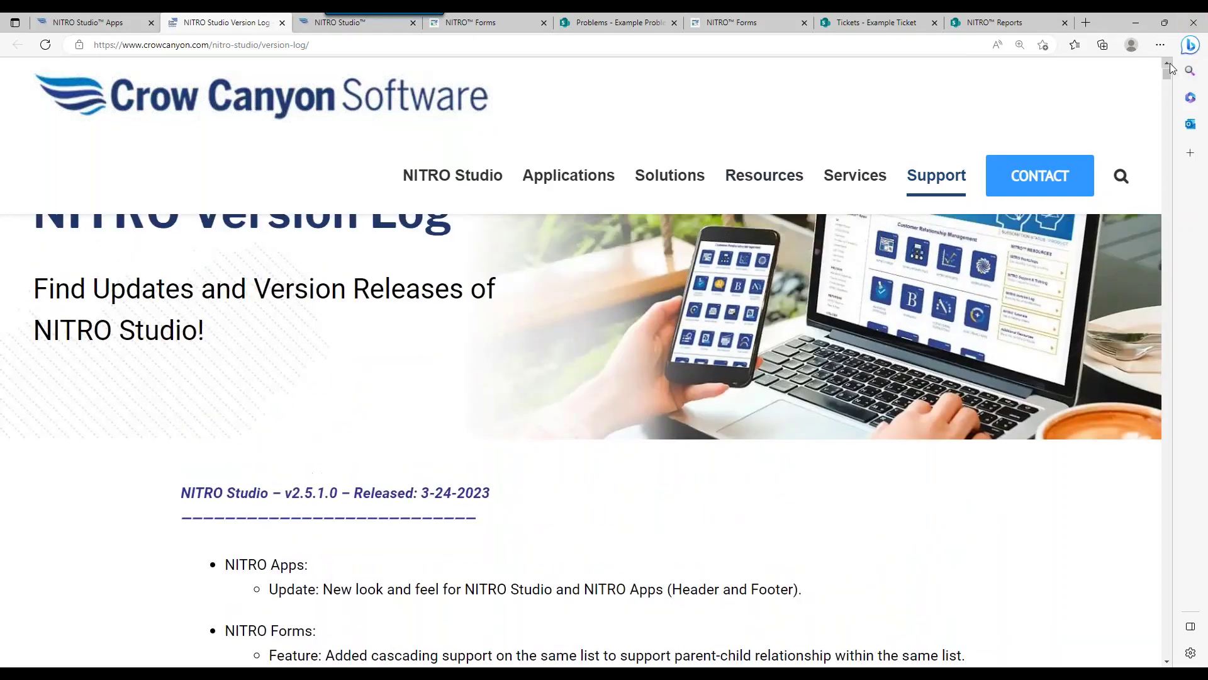
{"action": "left_click", "coordinate": [1168, 64]}
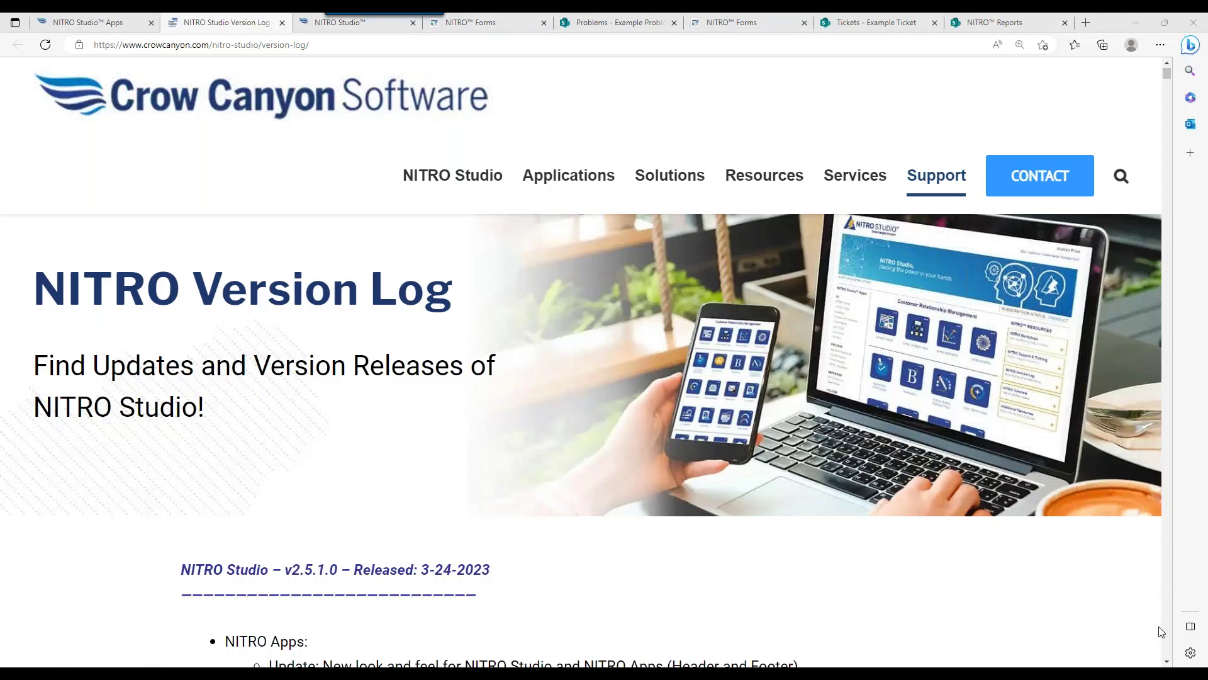
{"action": "left_click", "coordinate": [1168, 660]}
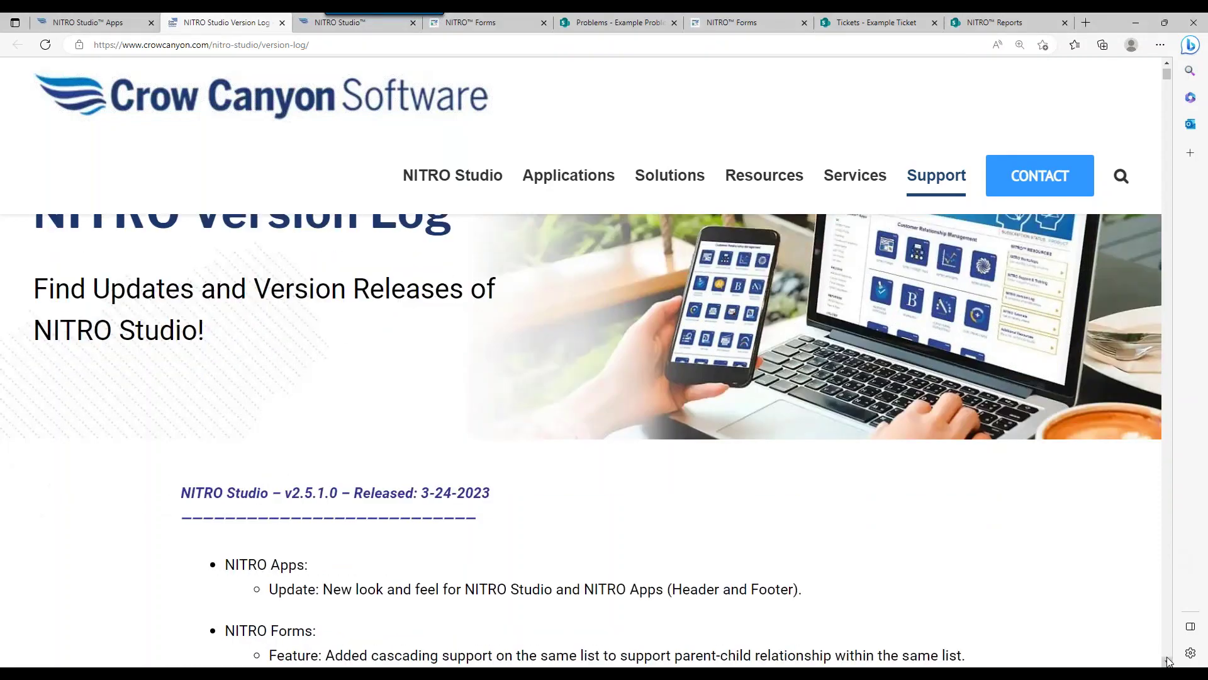
{"action": "left_click", "coordinate": [1164, 59]}
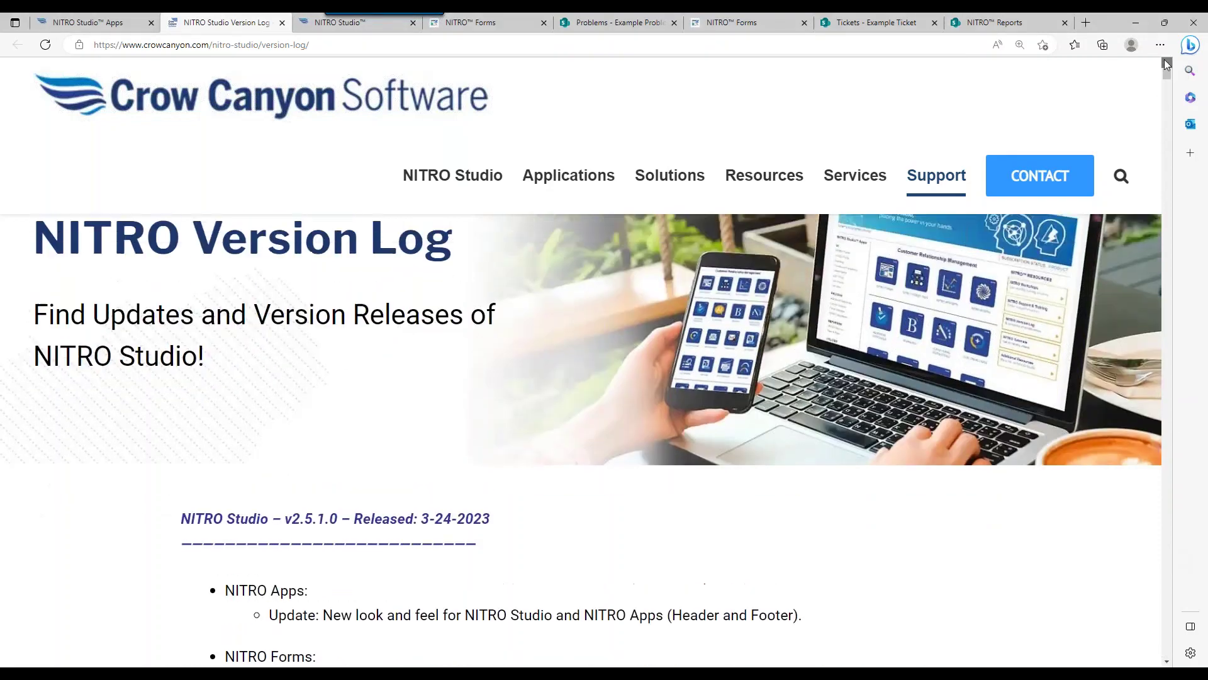